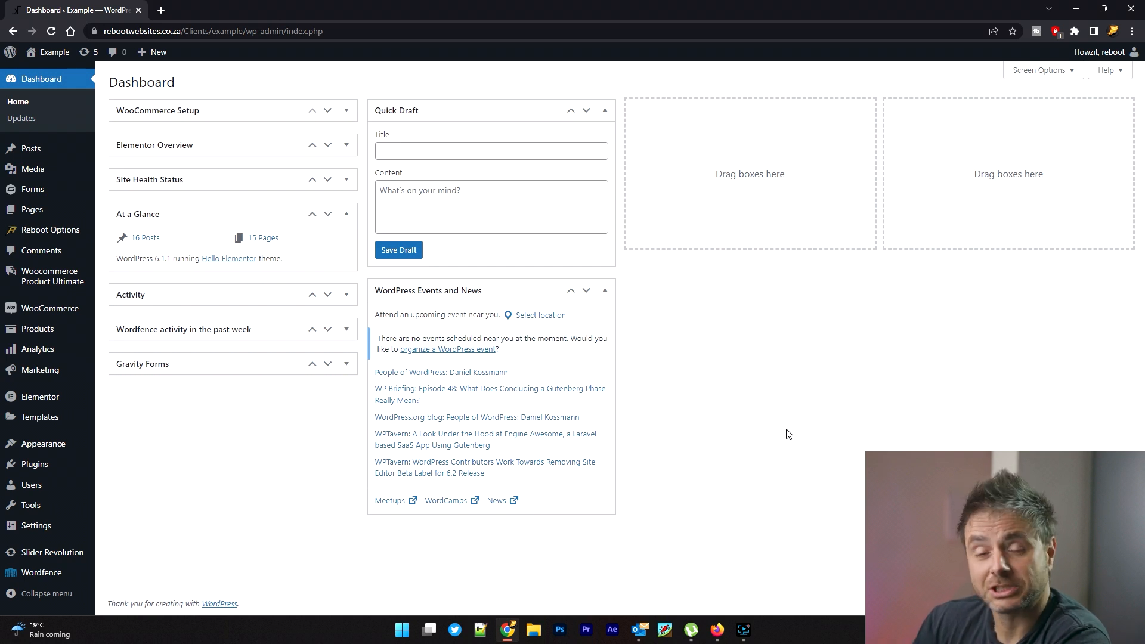
Create a new page titled MyLoginPage and publish it.
mouse_move(53, 212)
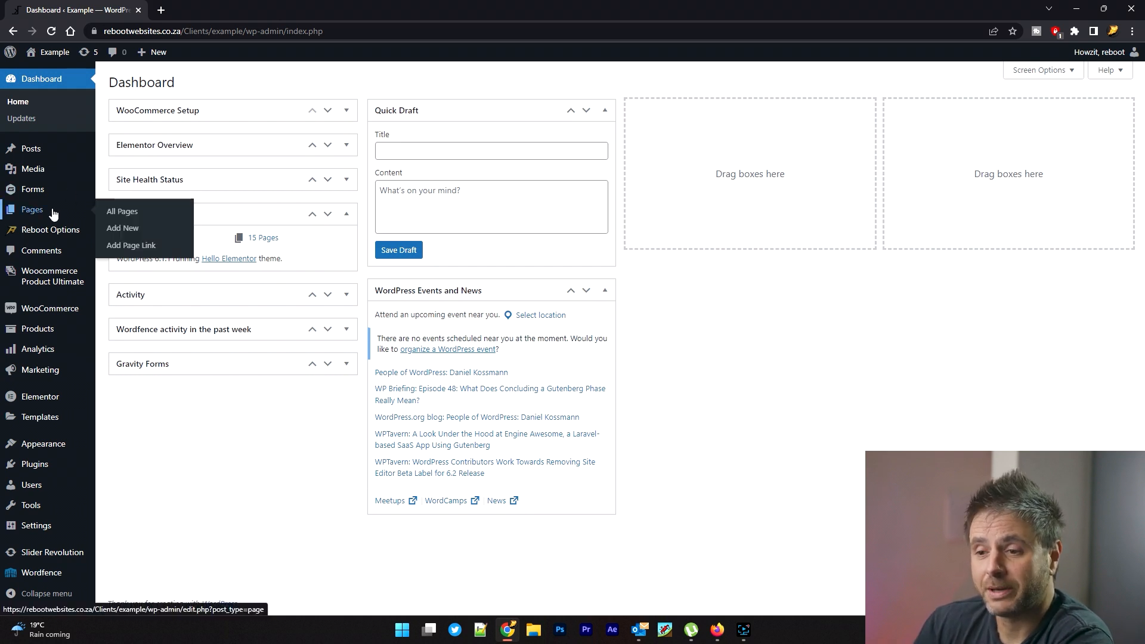
left_click(120, 228)
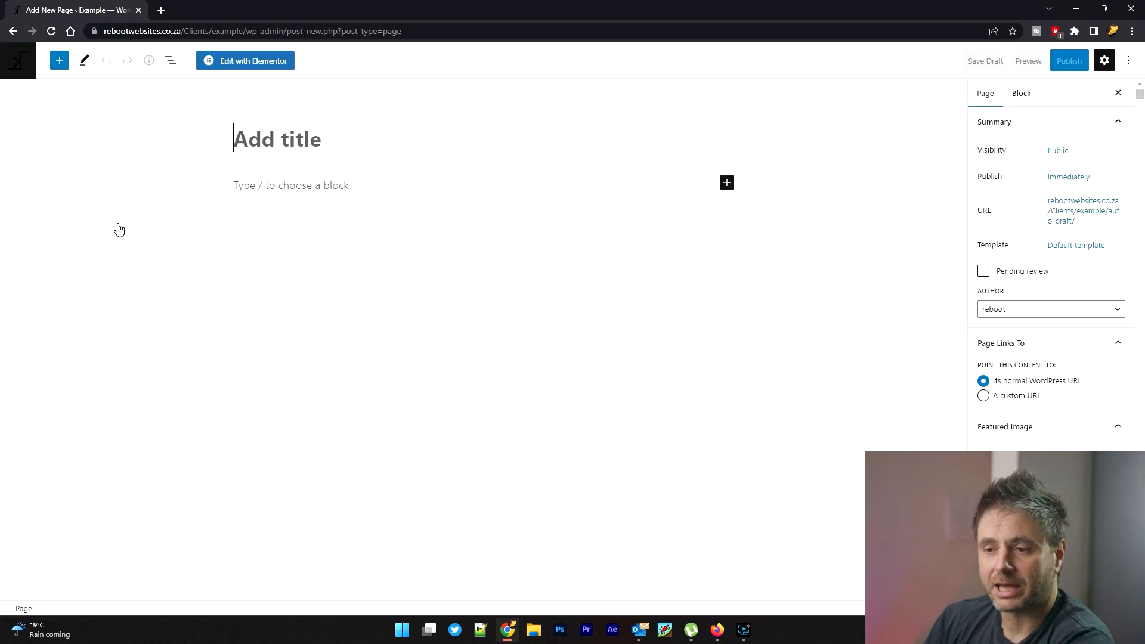
type("MyLoginPage")
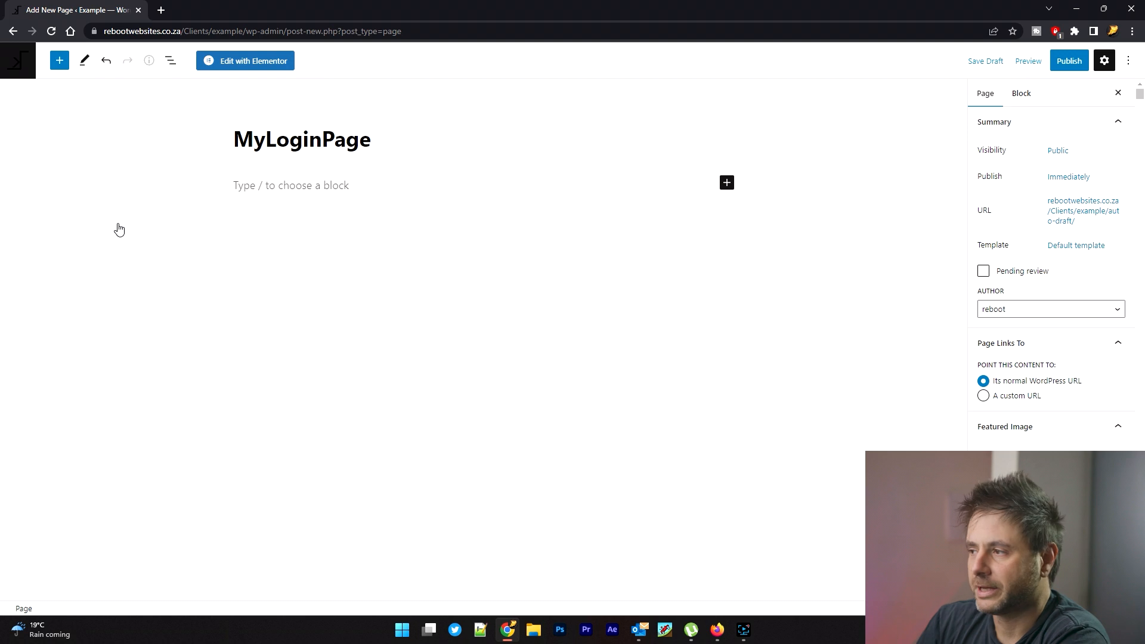
left_click(1067, 60)
left_click(1022, 67)
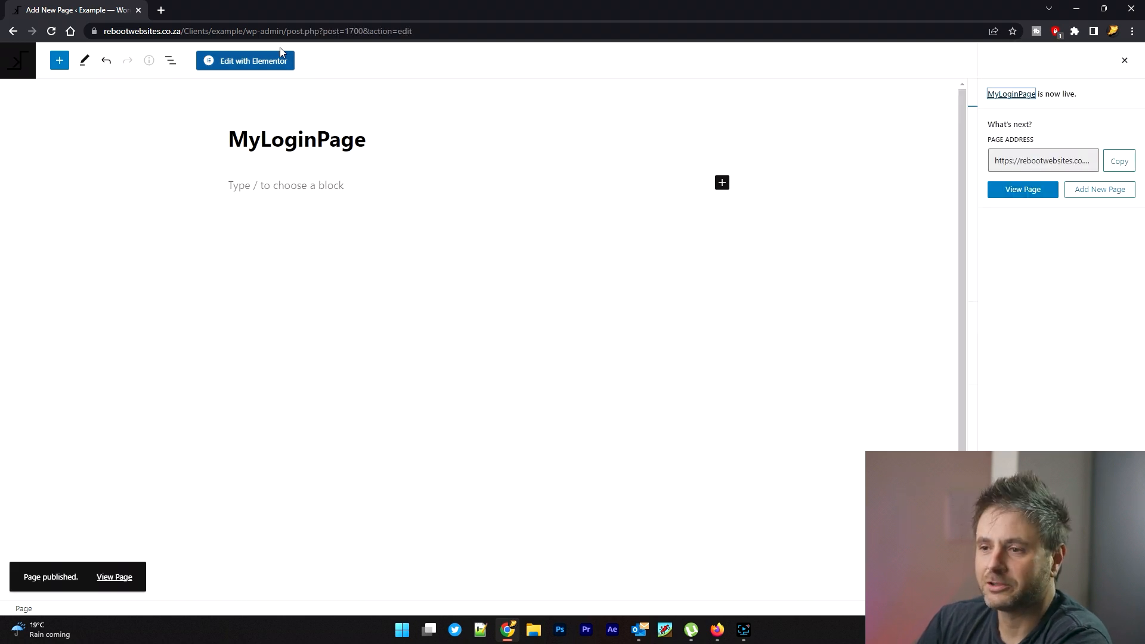
Open the page for editing with Elementor and hide its title in the page settings.
left_click(256, 60)
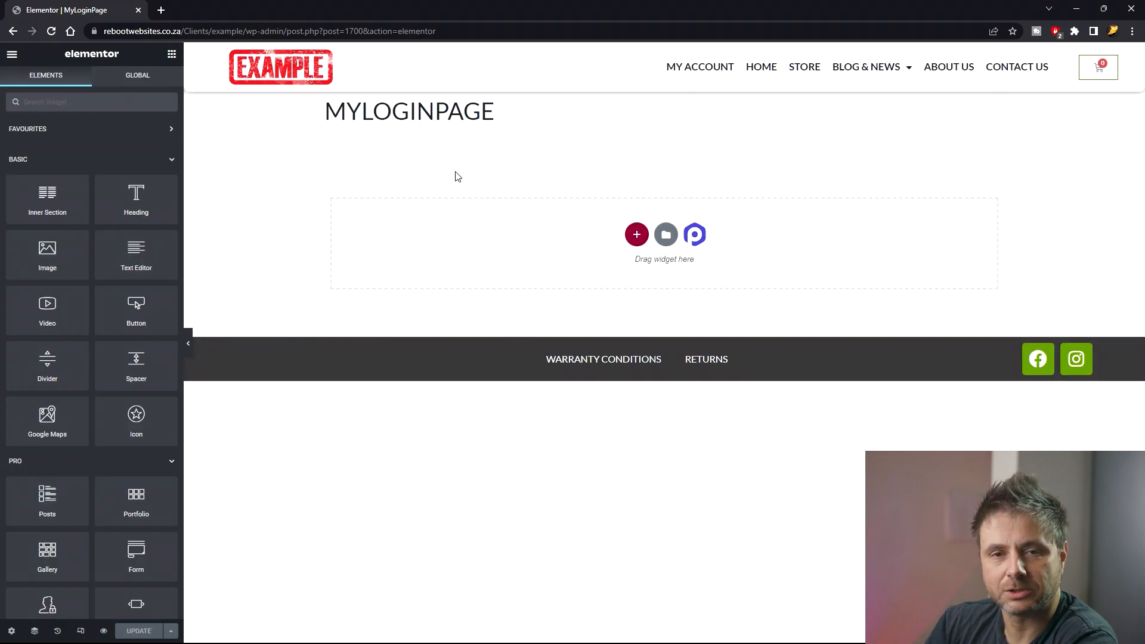
left_click_drag(328, 112, 481, 117)
left_click(497, 151)
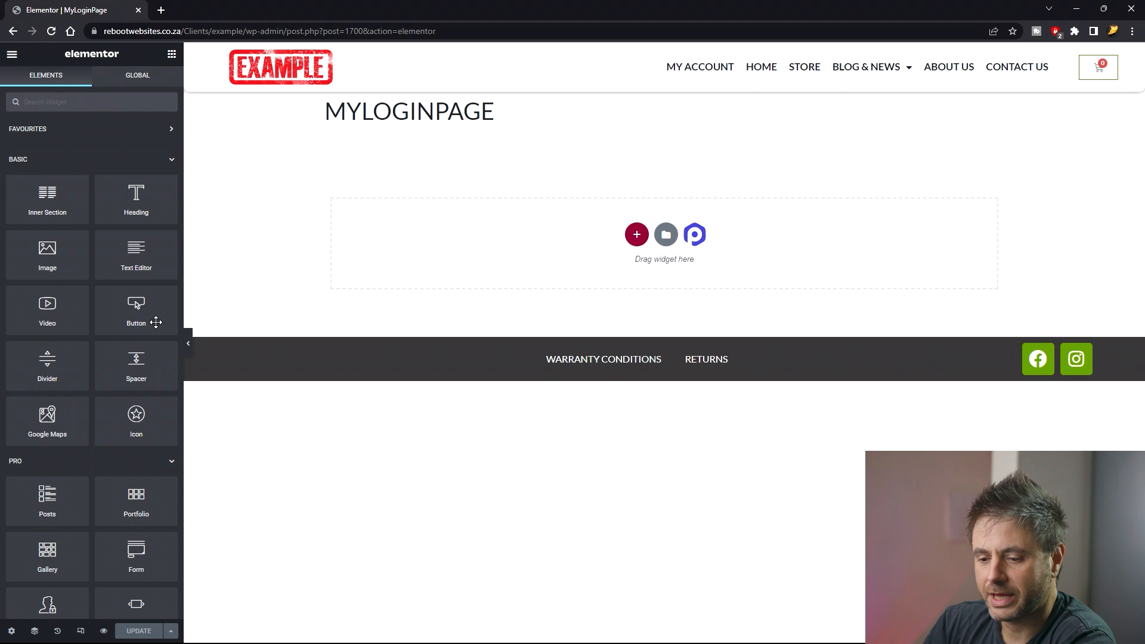
left_click(12, 632)
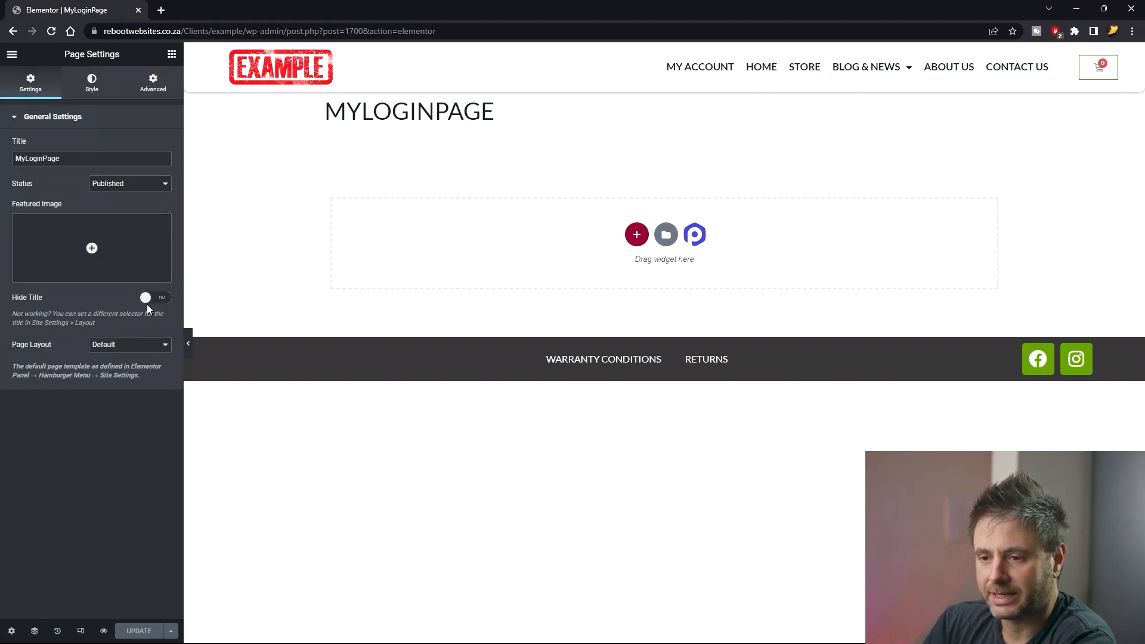
left_click(158, 298)
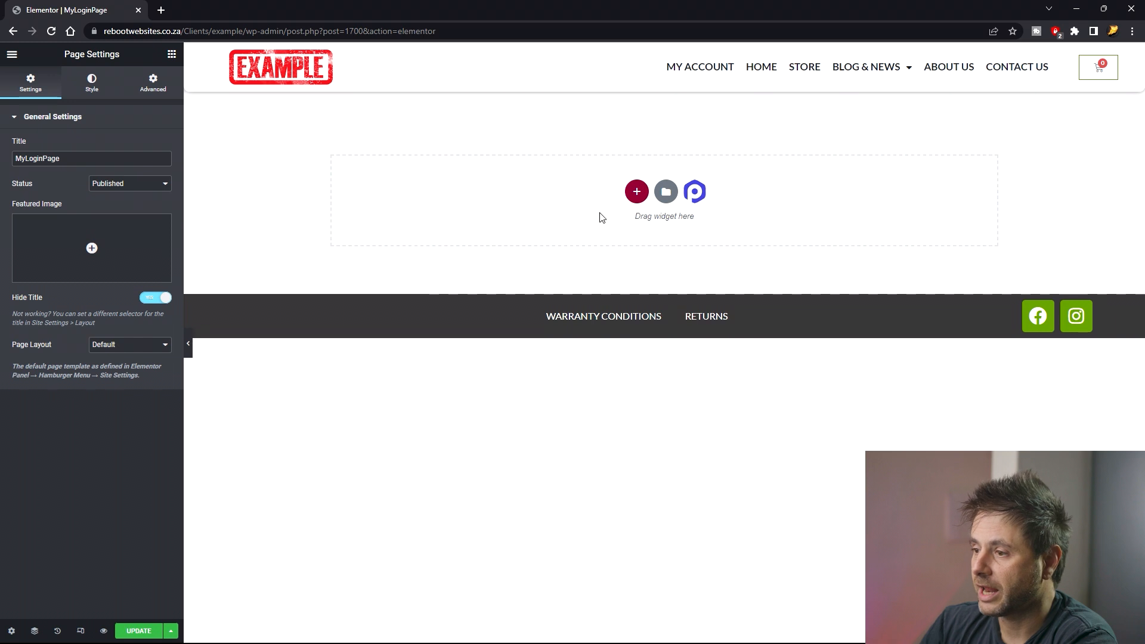
Add a single-column section with Full Width content, No Gap between columns, Stretch Section on and height Fit To Screen.
left_click(637, 192)
left_click(508, 232)
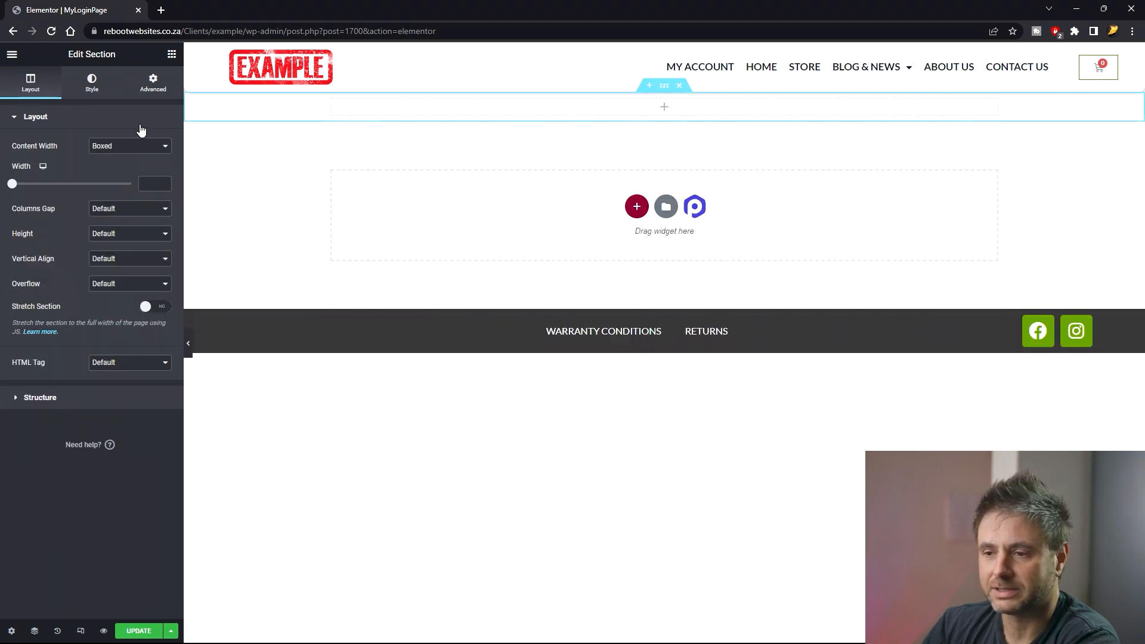
left_click(130, 147)
left_click(120, 165)
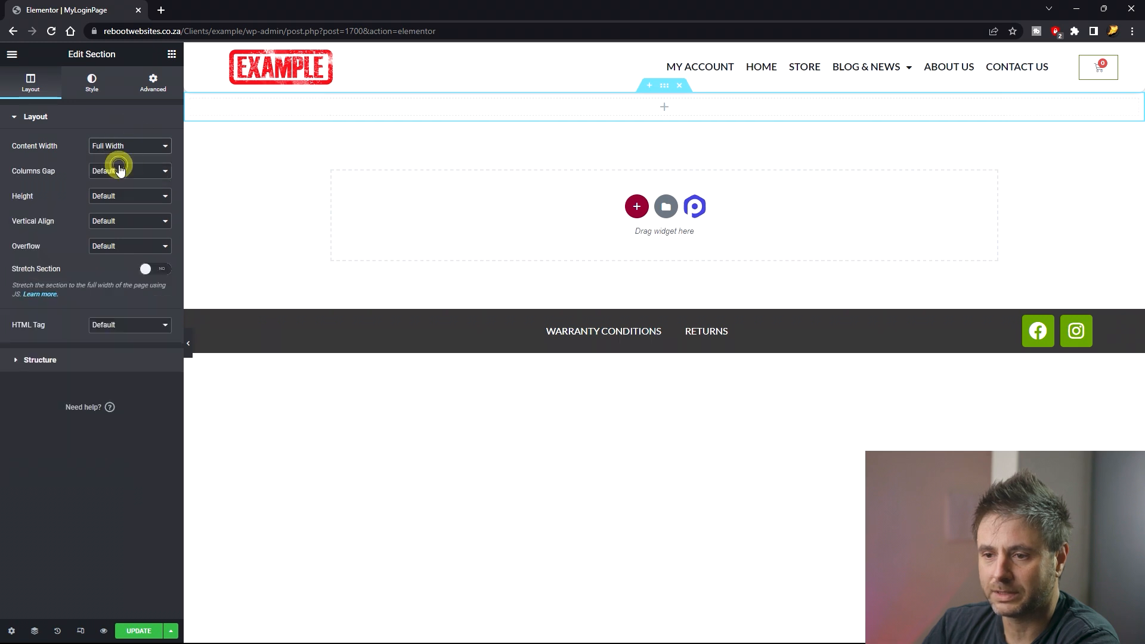
left_click(119, 172)
left_click(113, 188)
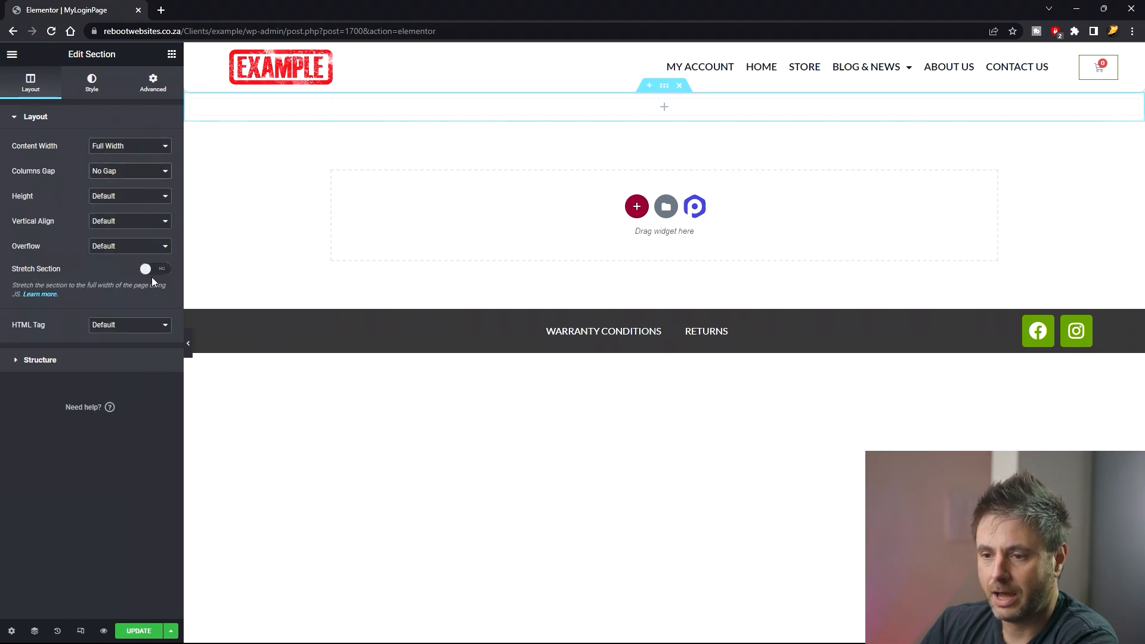
left_click(159, 273)
left_click(120, 195)
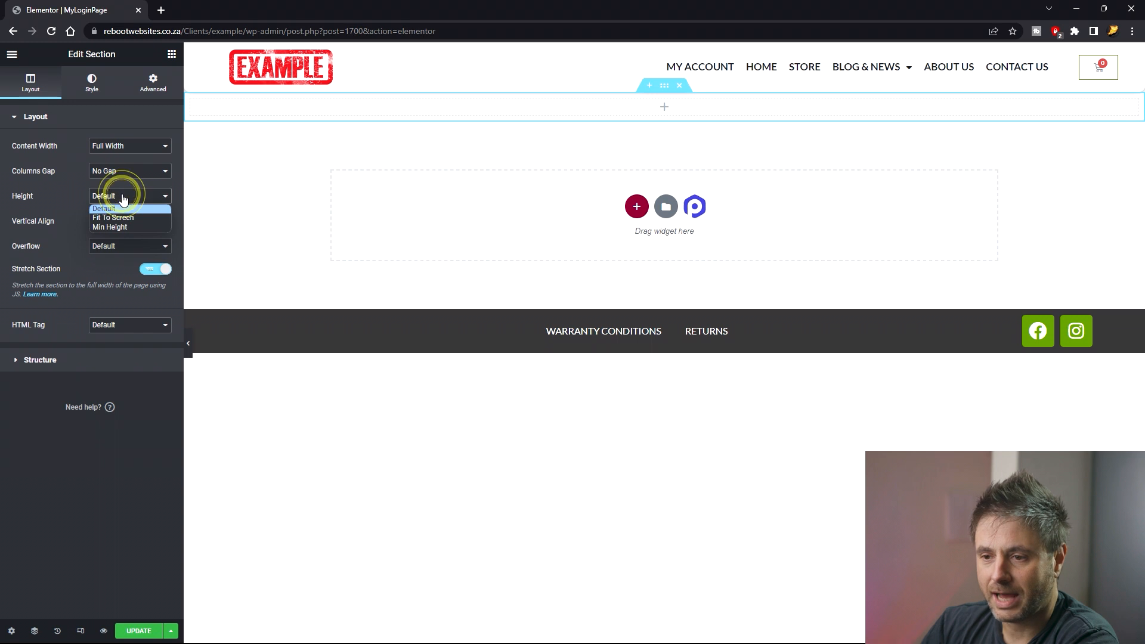
left_click(113, 217)
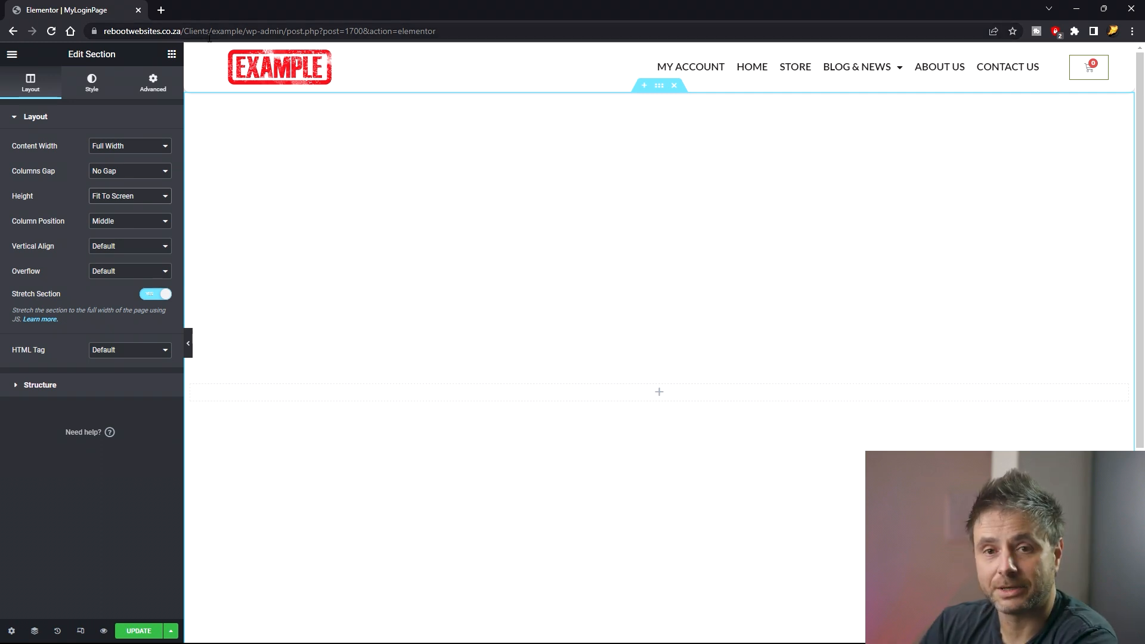
Set the section's linked top and bottom margins to -85 px.
left_click(154, 84)
left_click(28, 158)
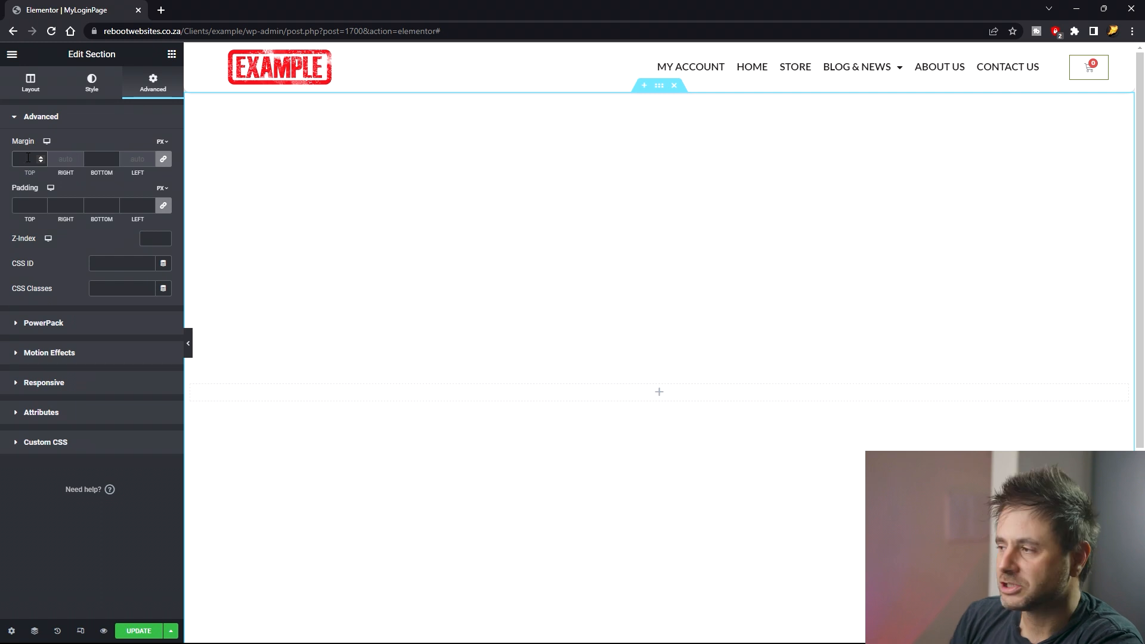
left_click(28, 158)
type("-85")
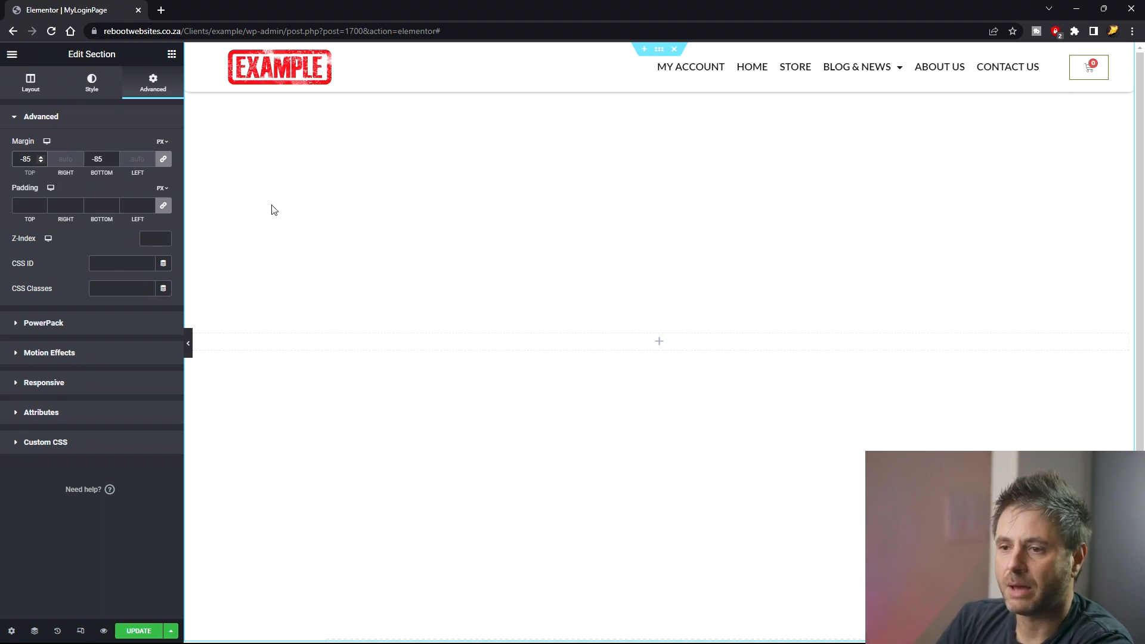
Give the section a classic background in solid black.
left_click(92, 88)
left_click(116, 171)
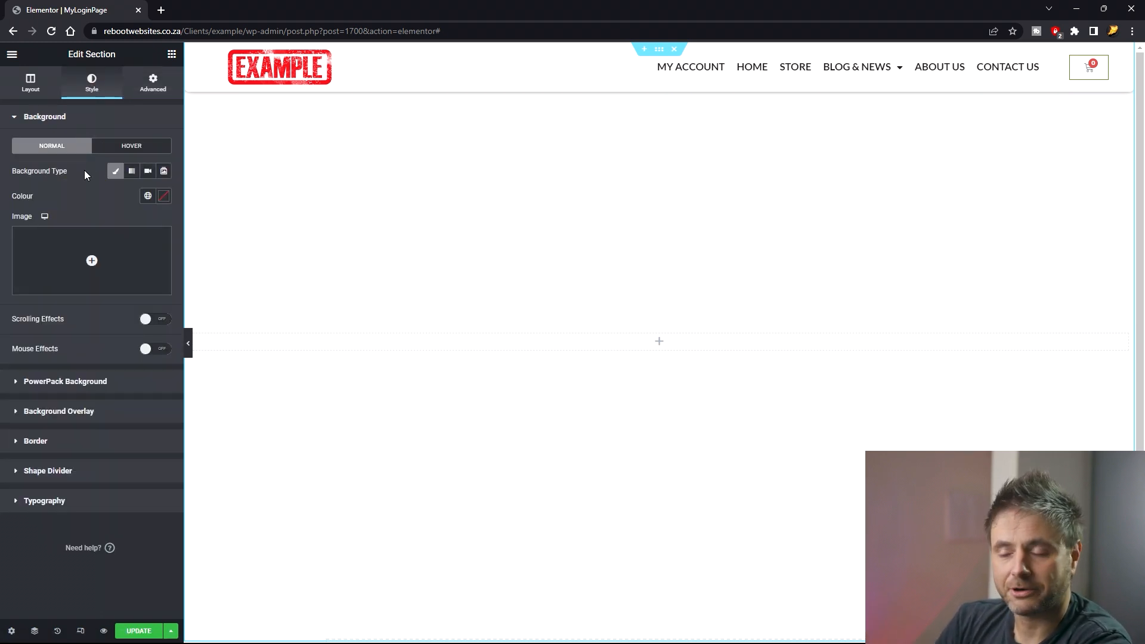
left_click(161, 193)
left_click(65, 275)
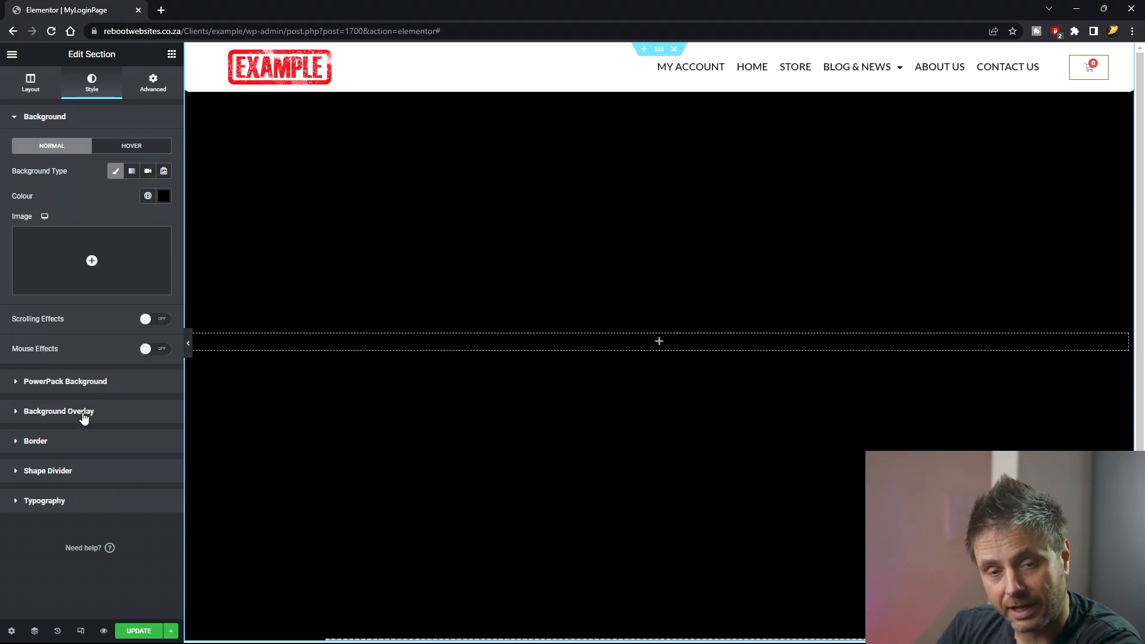
Add a classic background overlay to the section using the New York City skyline image from the media library.
left_click(84, 413)
left_click(148, 231)
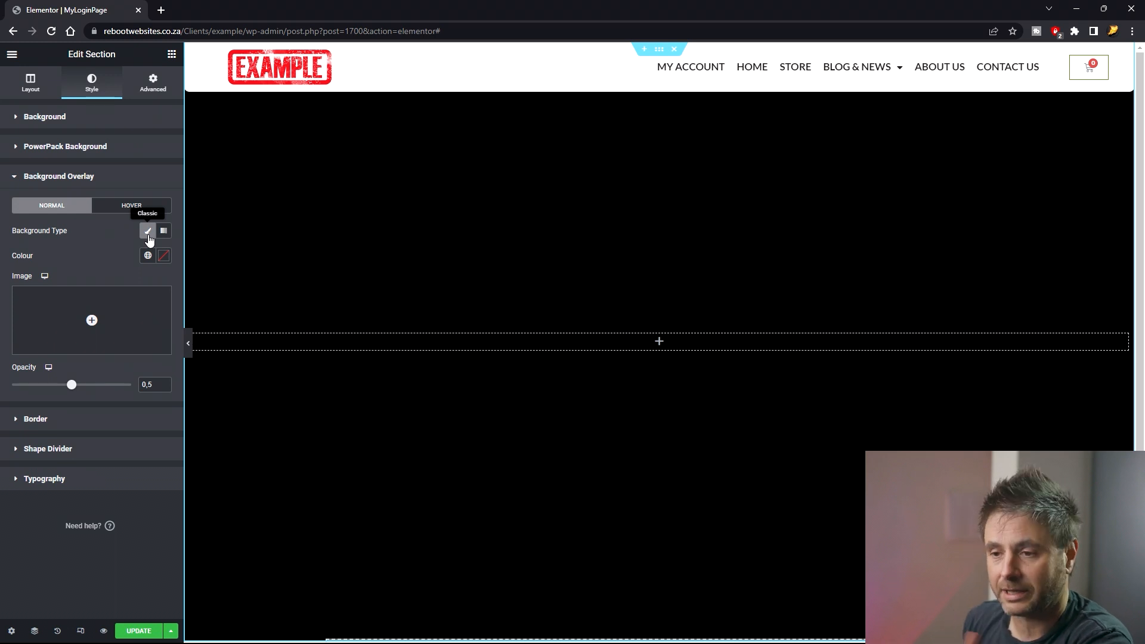
left_click(114, 306)
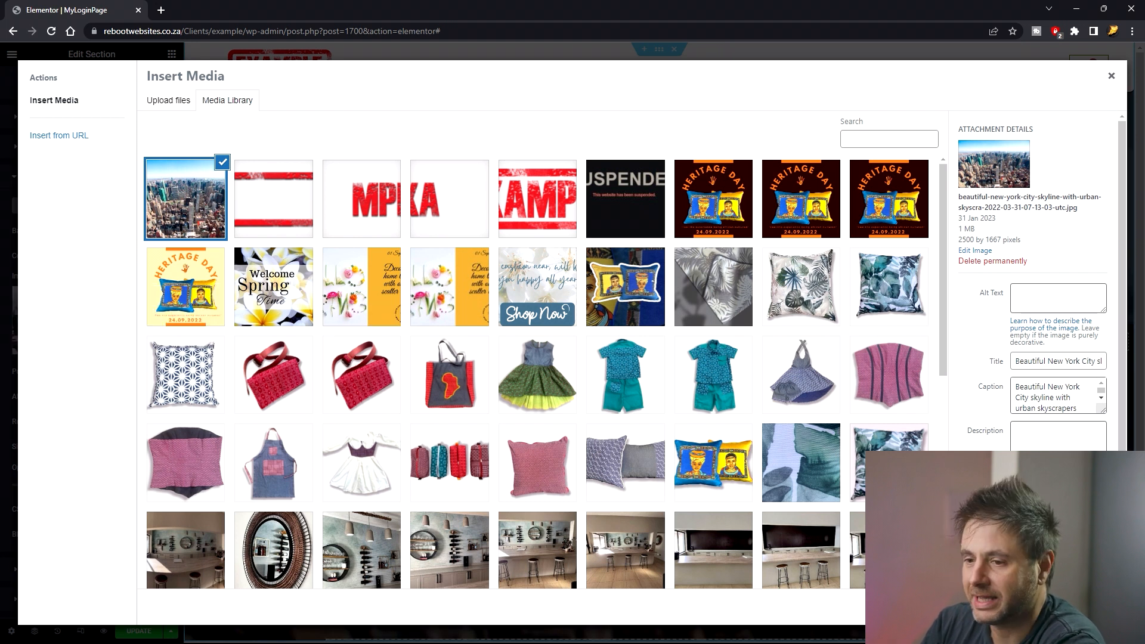
left_click(1088, 607)
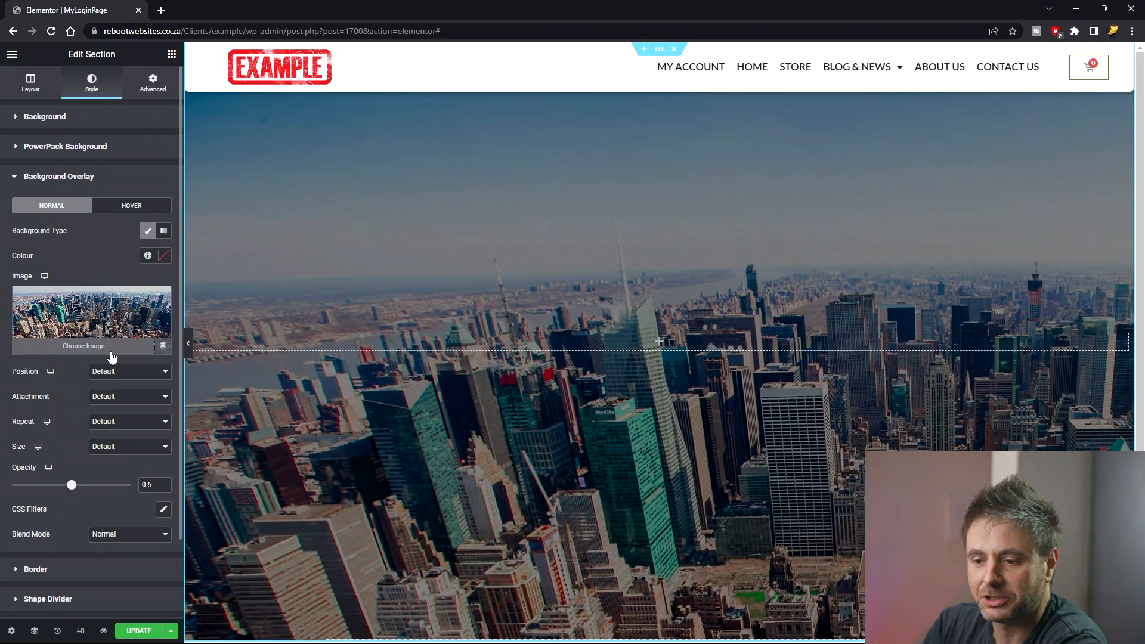
Set the overlay image's position to Centre Centre, attachment to Fixed, repeat to No-repeat and size to Cover.
left_click(112, 369)
left_click(115, 393)
left_click(111, 396)
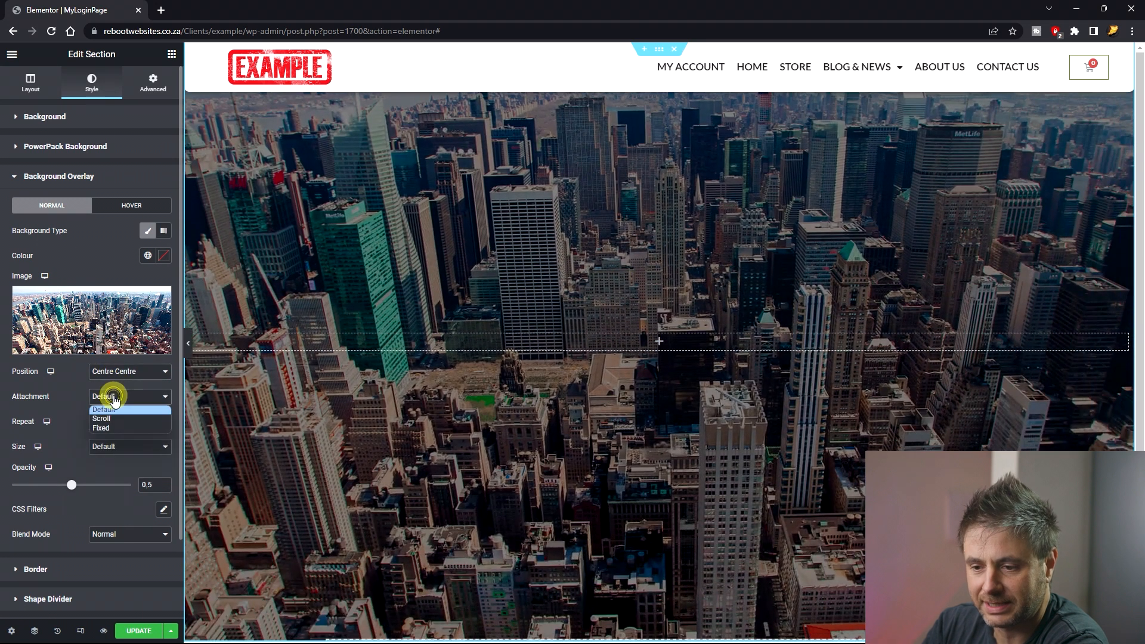
left_click(110, 425)
left_click(110, 439)
left_click(104, 462)
left_click(102, 465)
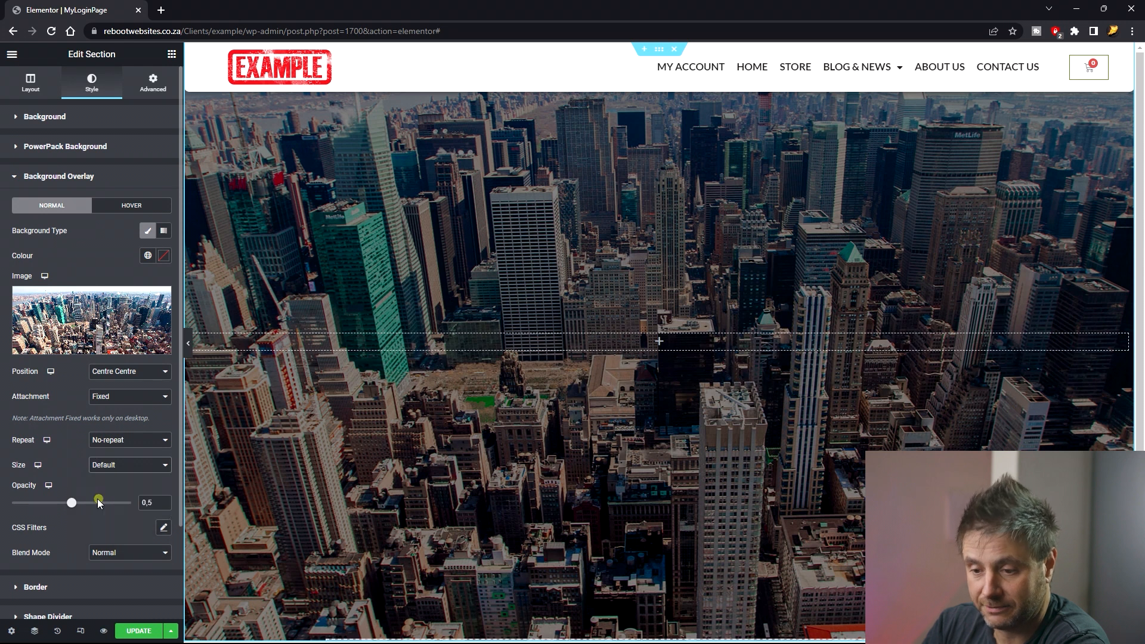
left_click(101, 496)
left_click(75, 483)
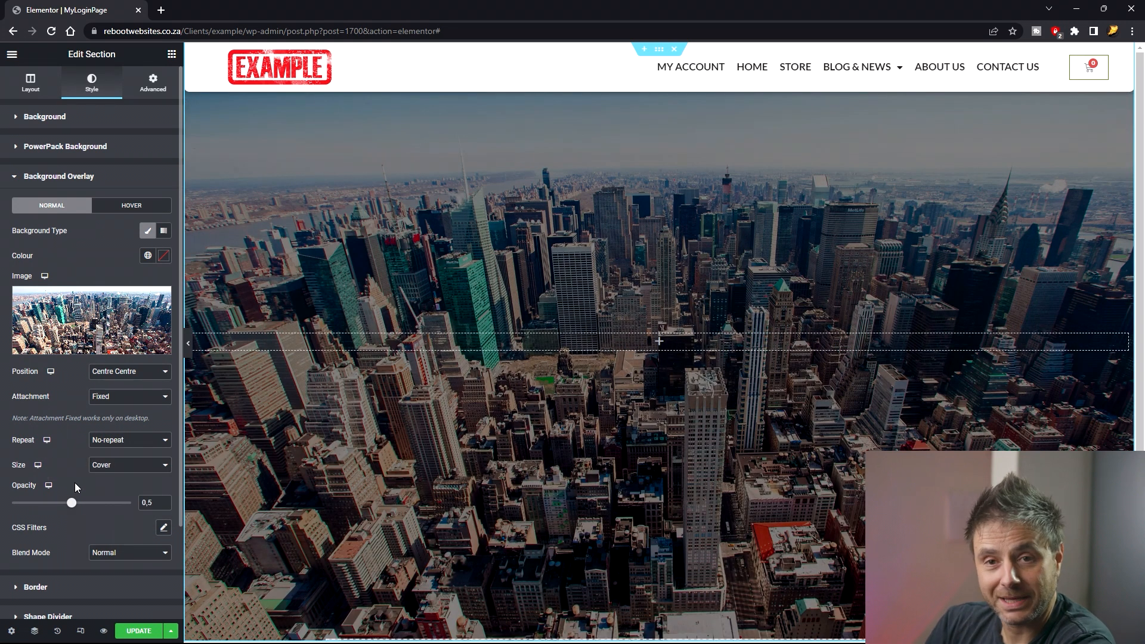
Reduce the overlay's opacity to 0.3 and apply a CSS filter blur of 3.5.
left_click_drag(73, 507, 50, 507)
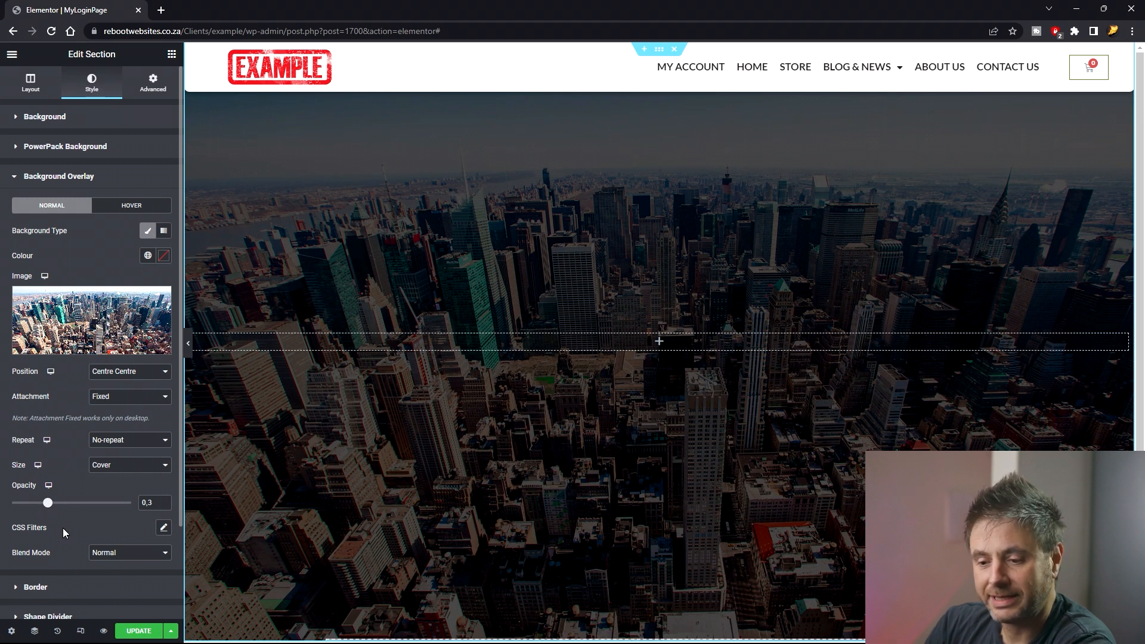
left_click(163, 527)
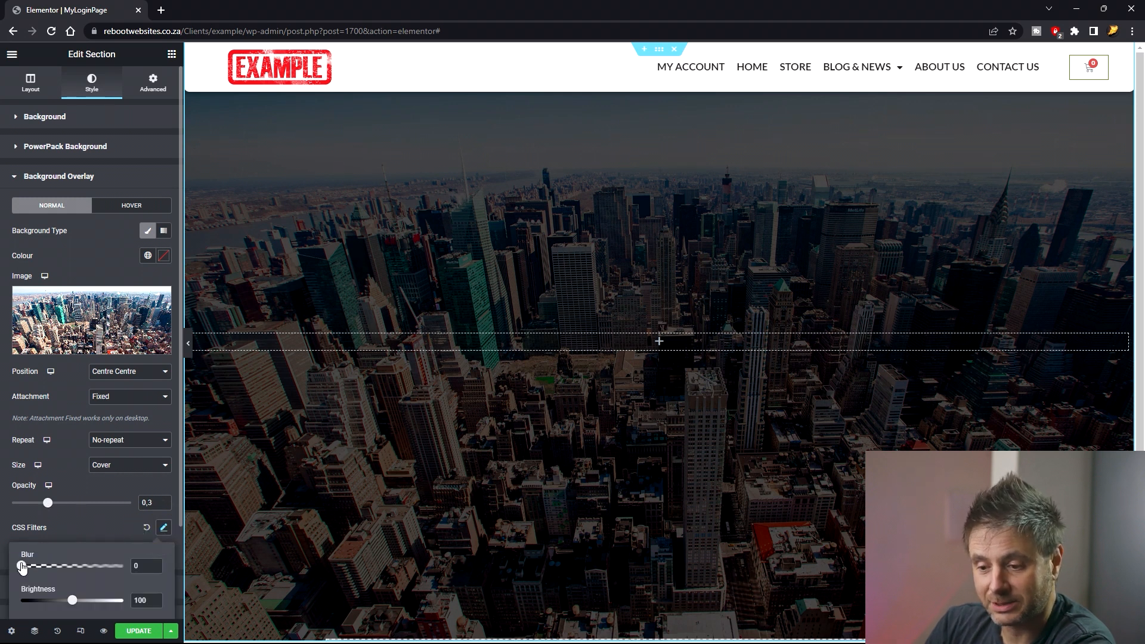
left_click_drag(21, 566, 57, 564)
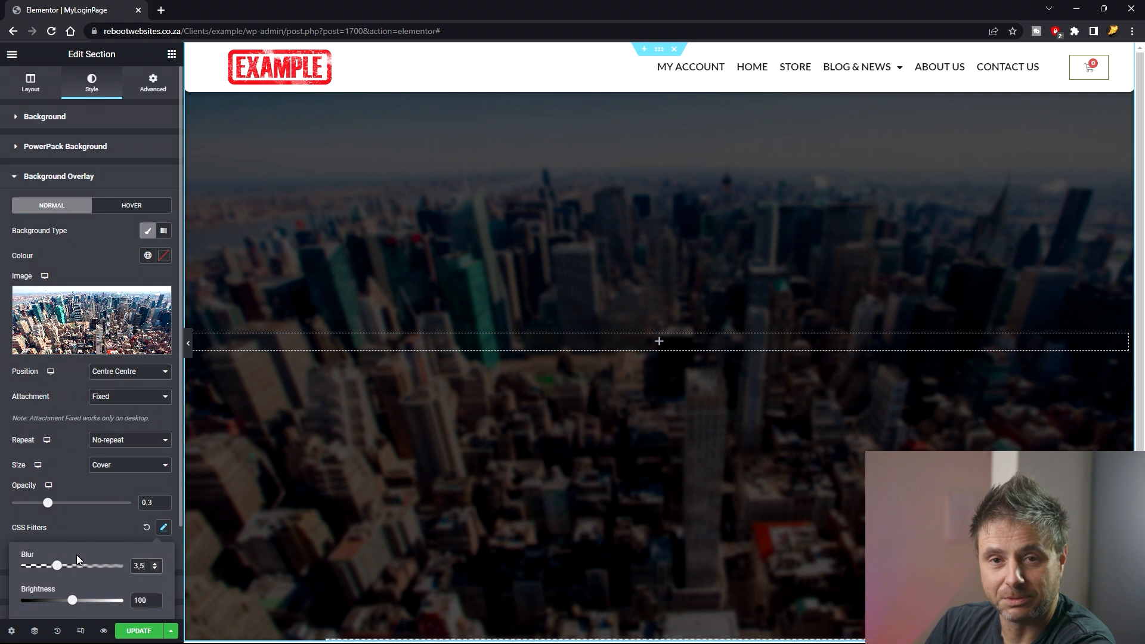
left_click(715, 373)
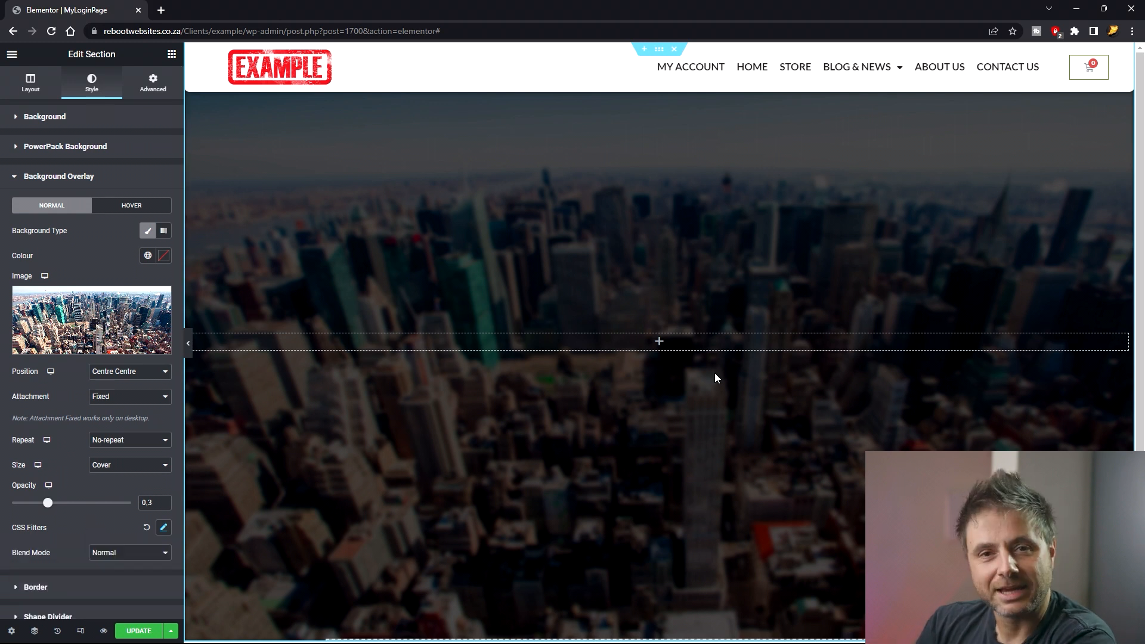
Insert an Inner Section into the section's column and delete its second column.
left_click(659, 342)
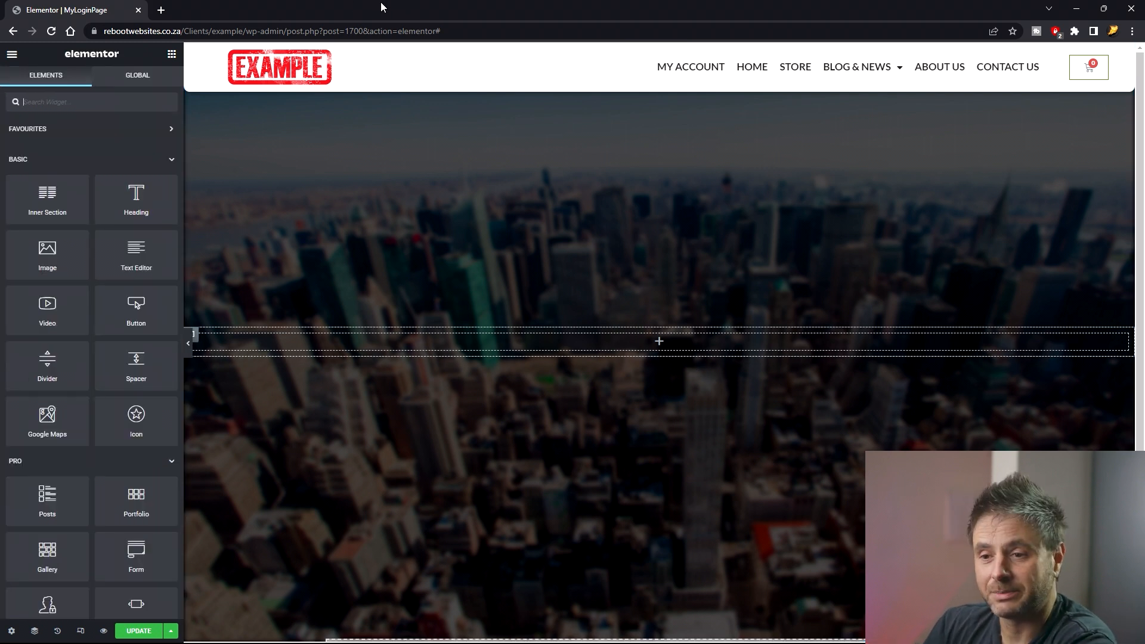
left_click_drag(55, 178, 612, 325)
right_click(668, 334)
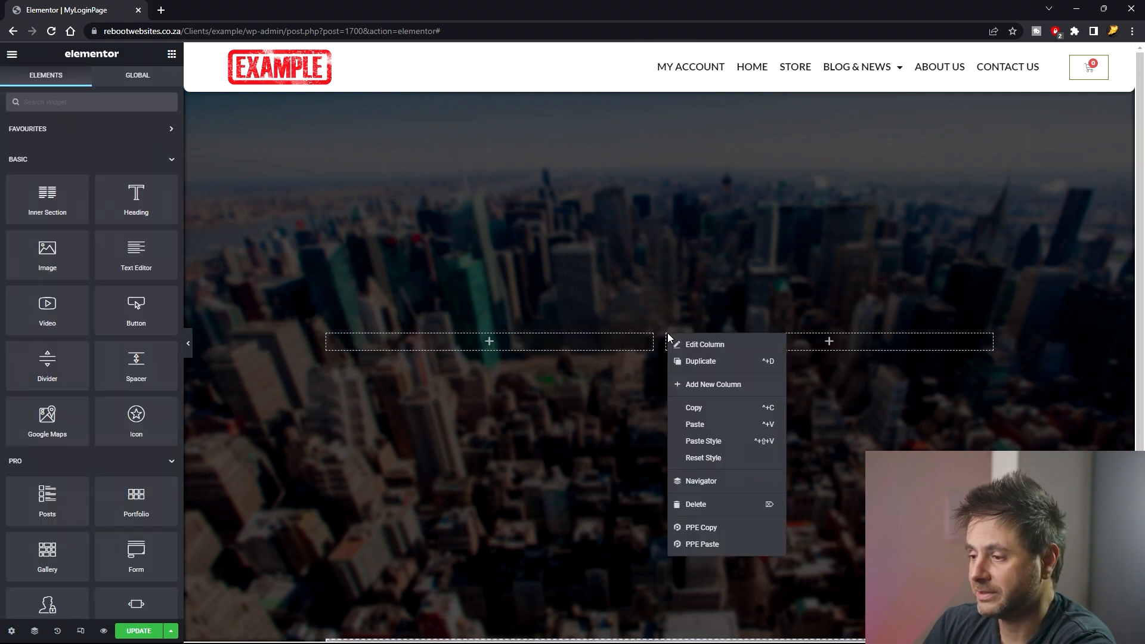
left_click(704, 504)
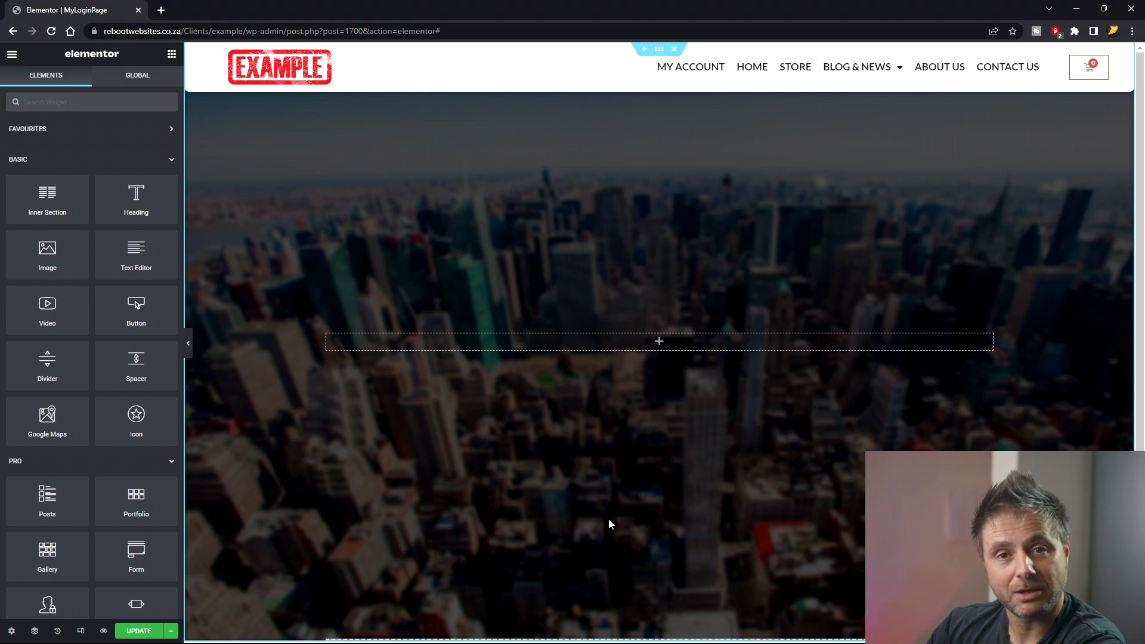
Set the boxed content width of the inner section to 650.
left_click(625, 340)
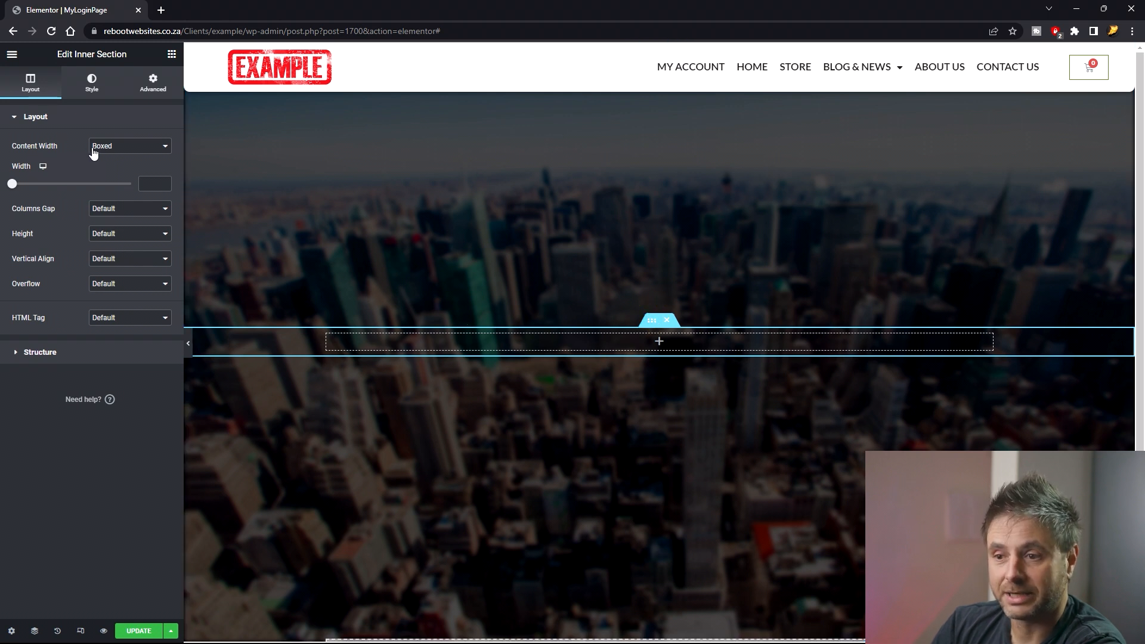
left_click(149, 180)
type("650")
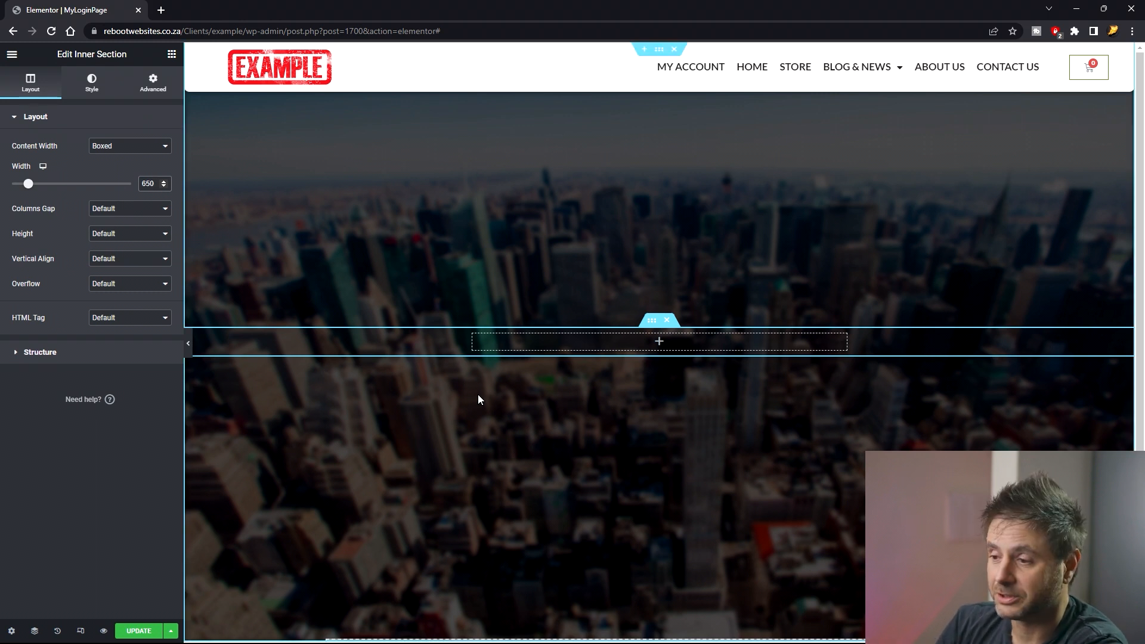
Give the inner section's column a classic background with a fully transparent colour.
left_click(473, 336)
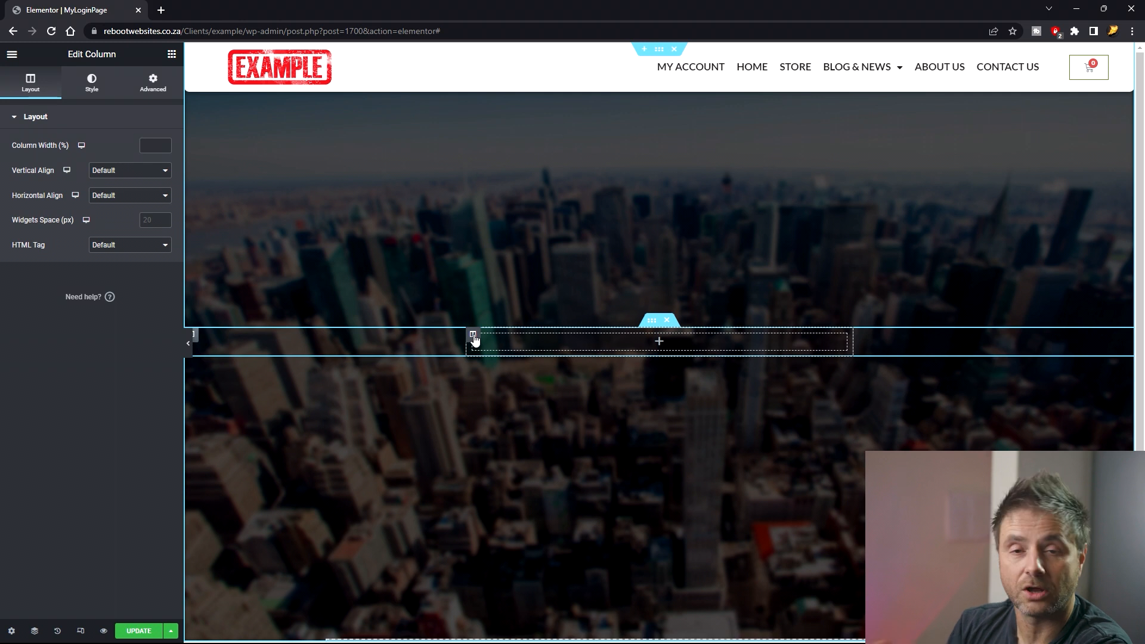
left_click(92, 81)
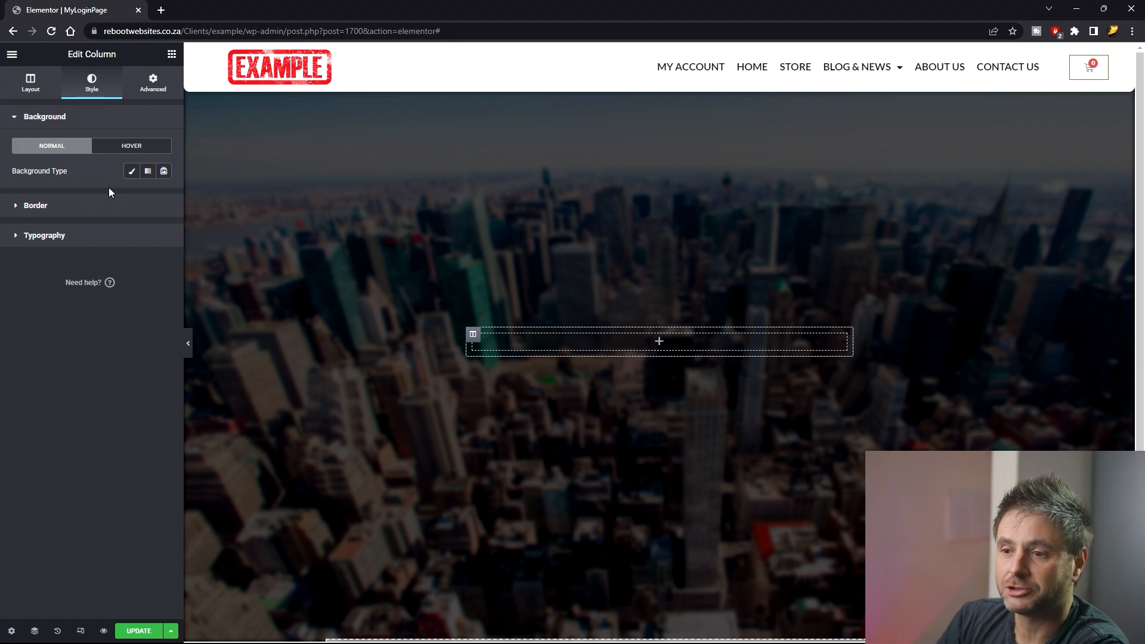
left_click(131, 172)
left_click(162, 196)
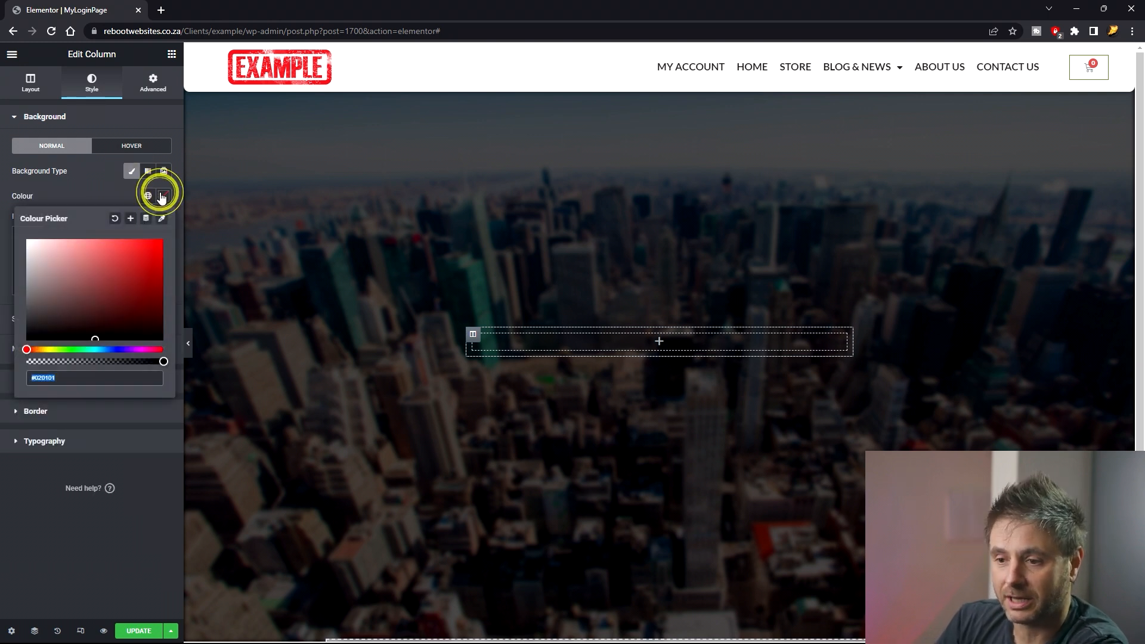
left_click_drag(165, 362, 19, 368)
left_click(80, 196)
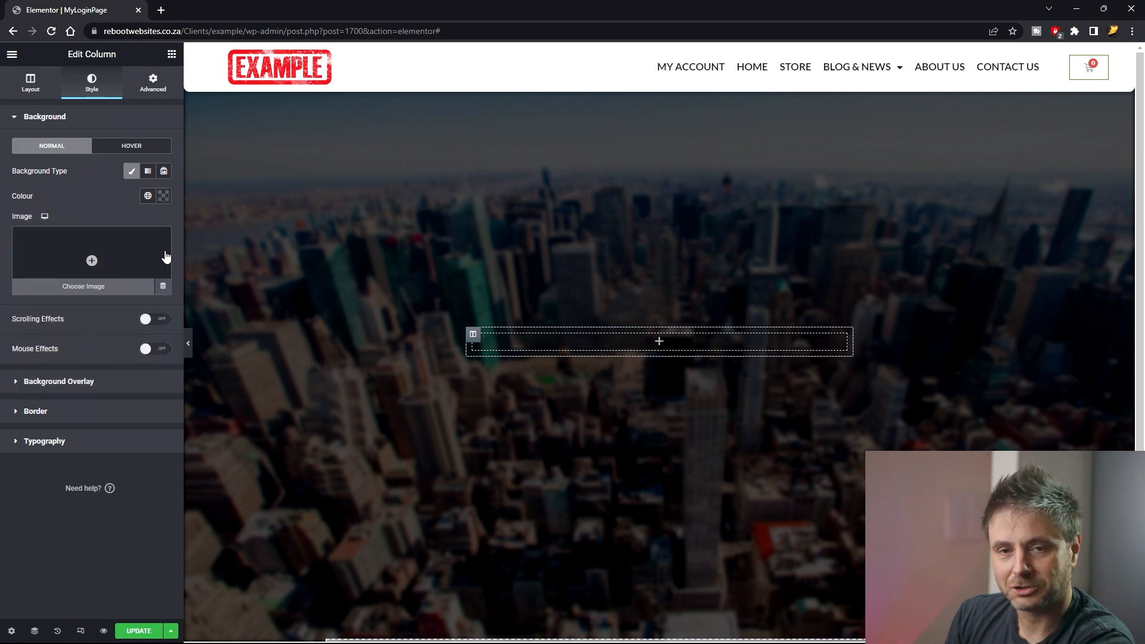
Apply a linear gradient background overlay from purple to blue to the inner column, with its opacity at 0.7.
left_click(139, 389)
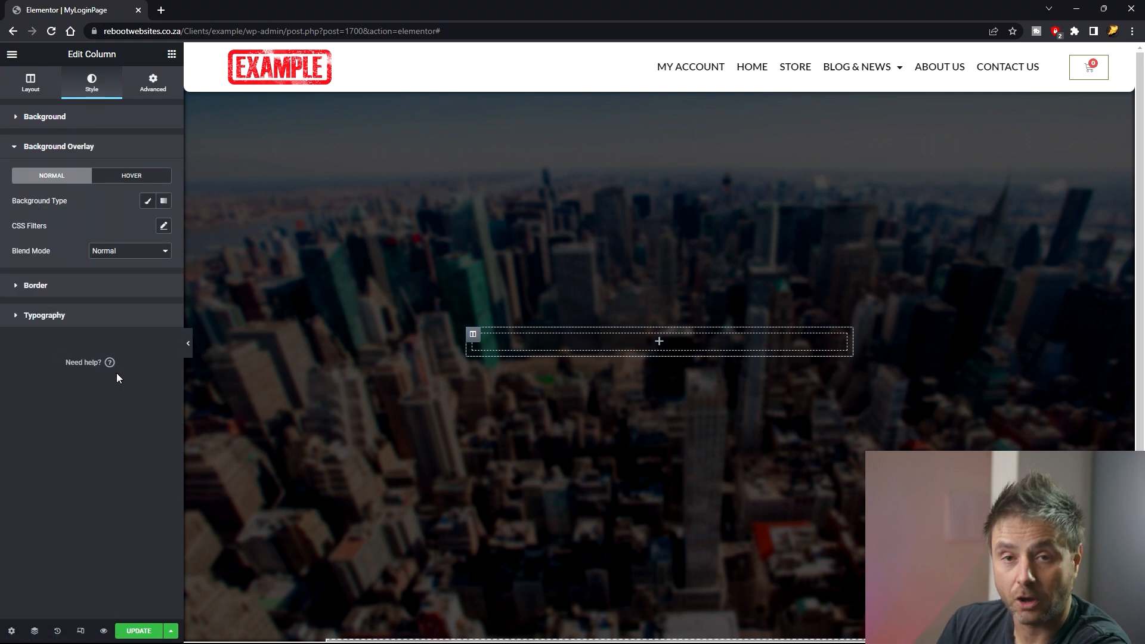
left_click(163, 201)
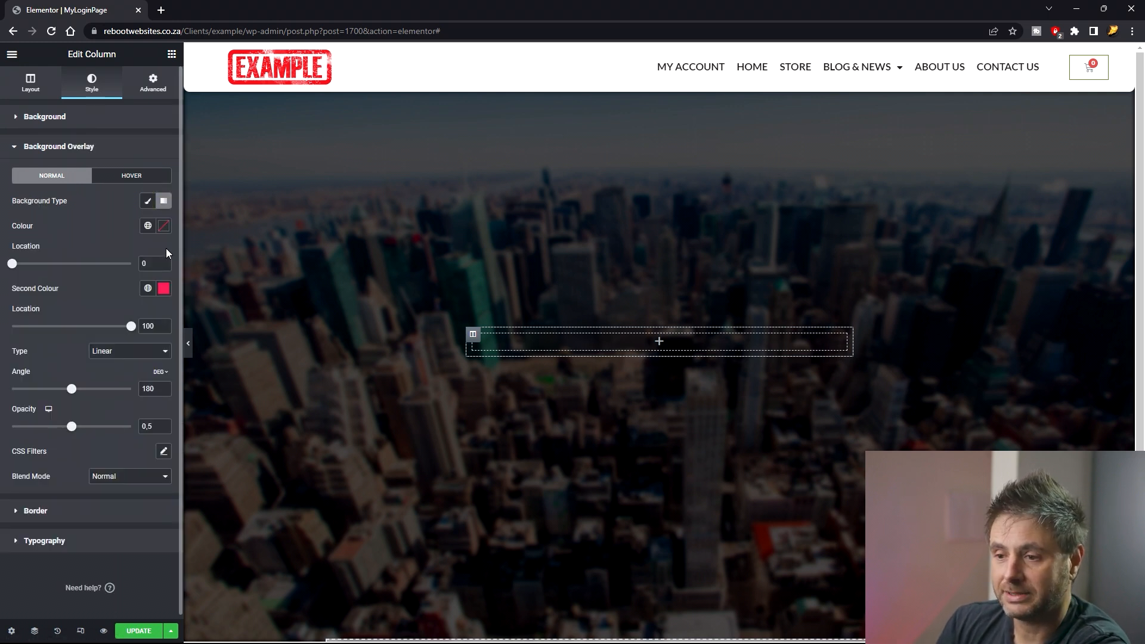
left_click(163, 227)
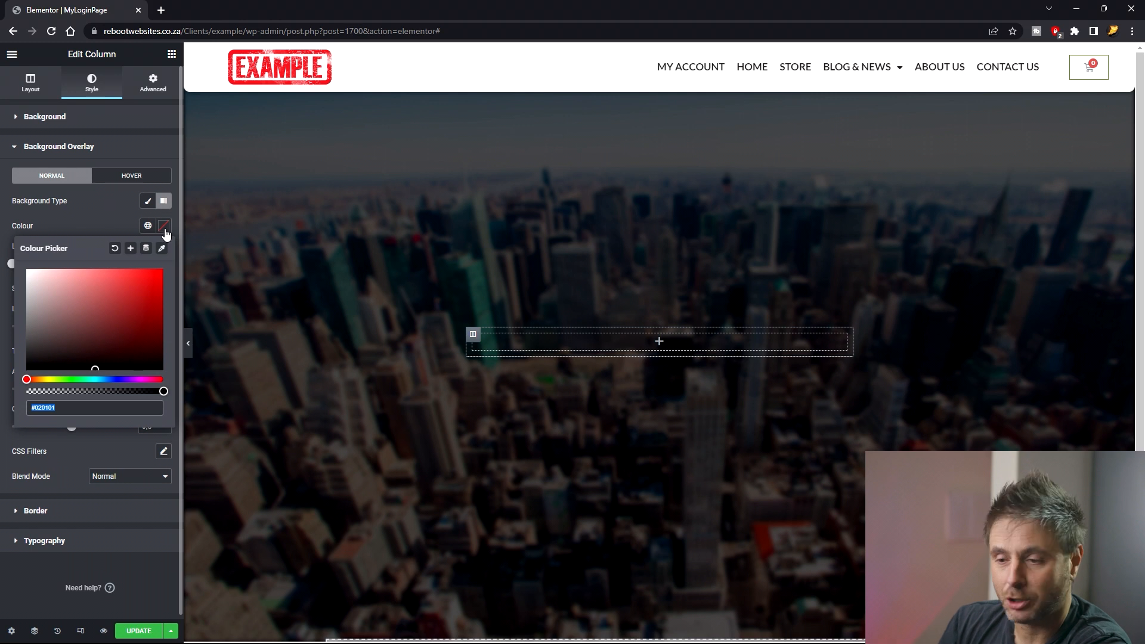
left_click(77, 212)
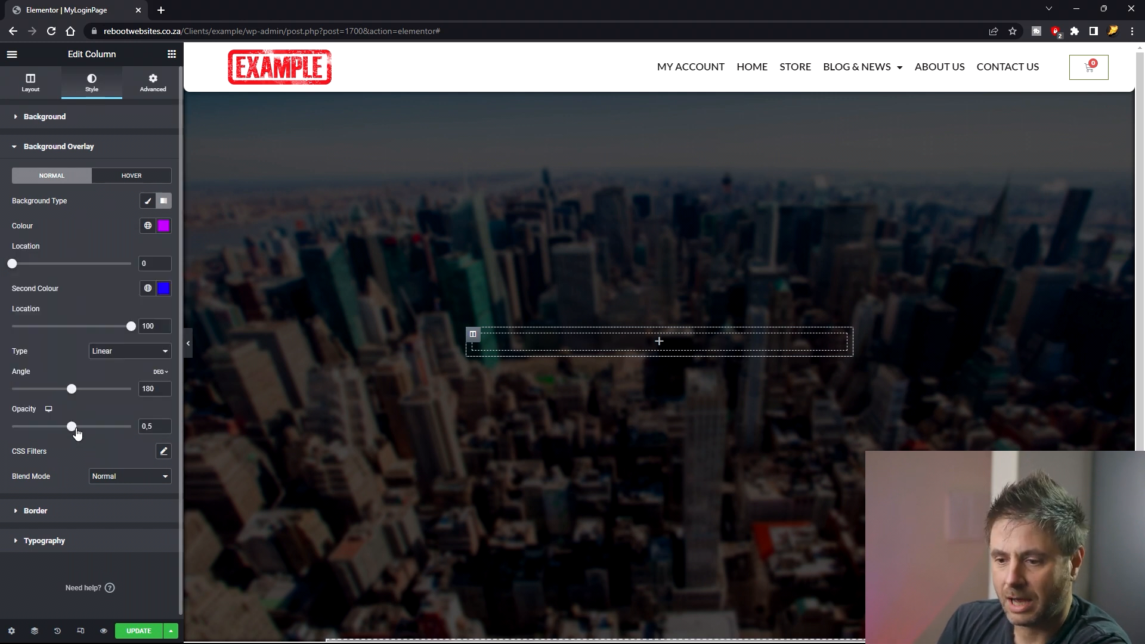
left_click_drag(74, 429, 90, 432)
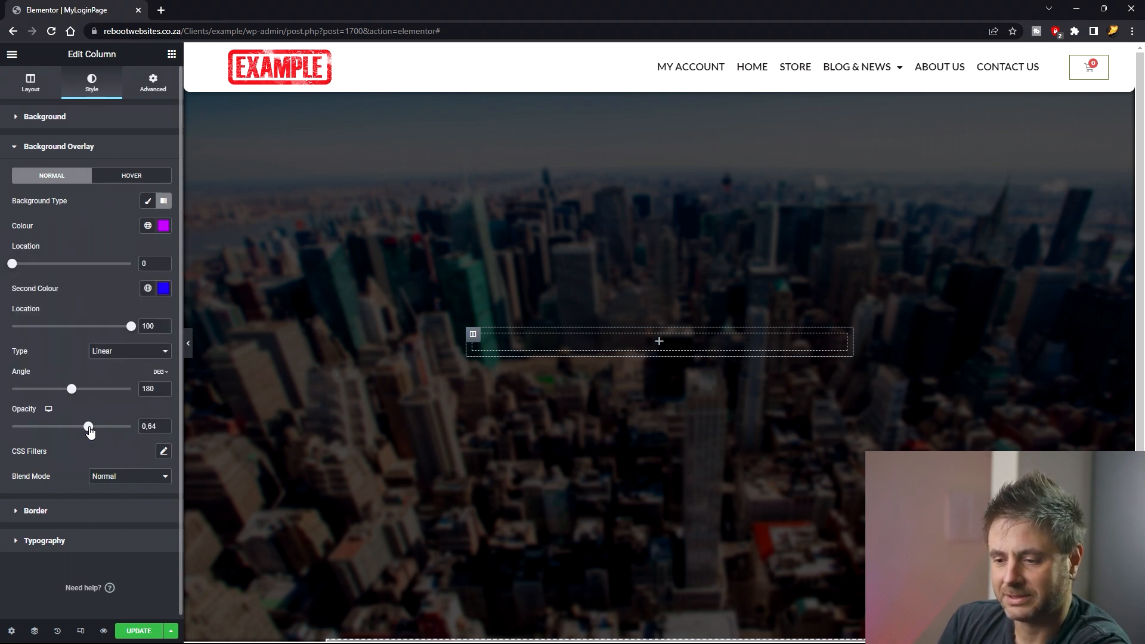
Place a Spacer widget inside the inner section's gradient column.
left_click(172, 54)
left_click_drag(136, 369, 616, 343)
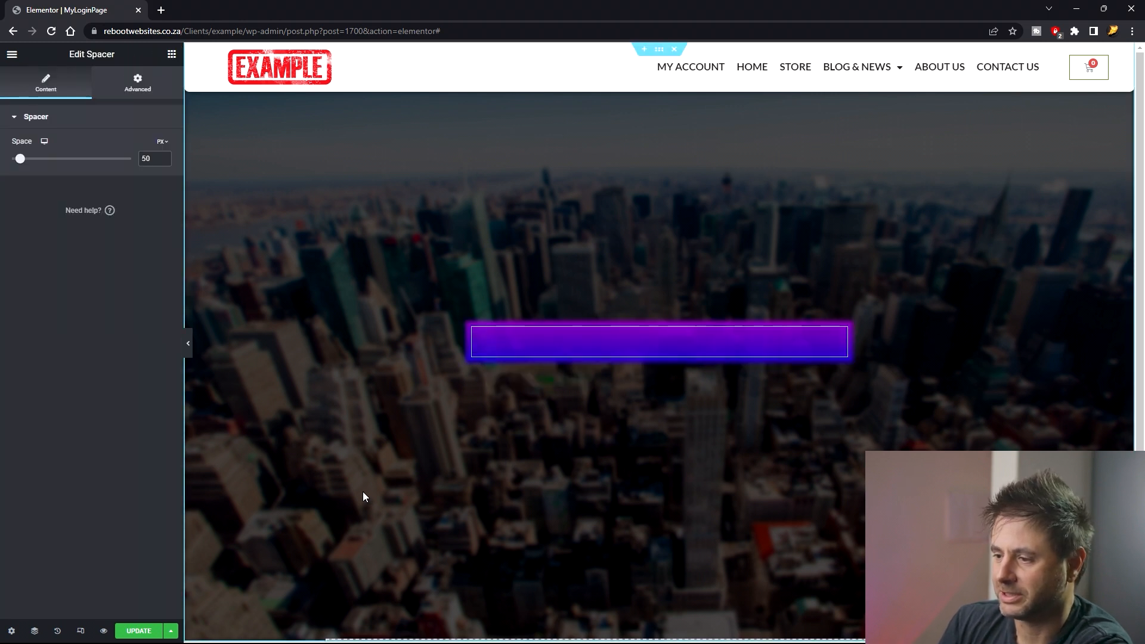
left_click(1072, 186)
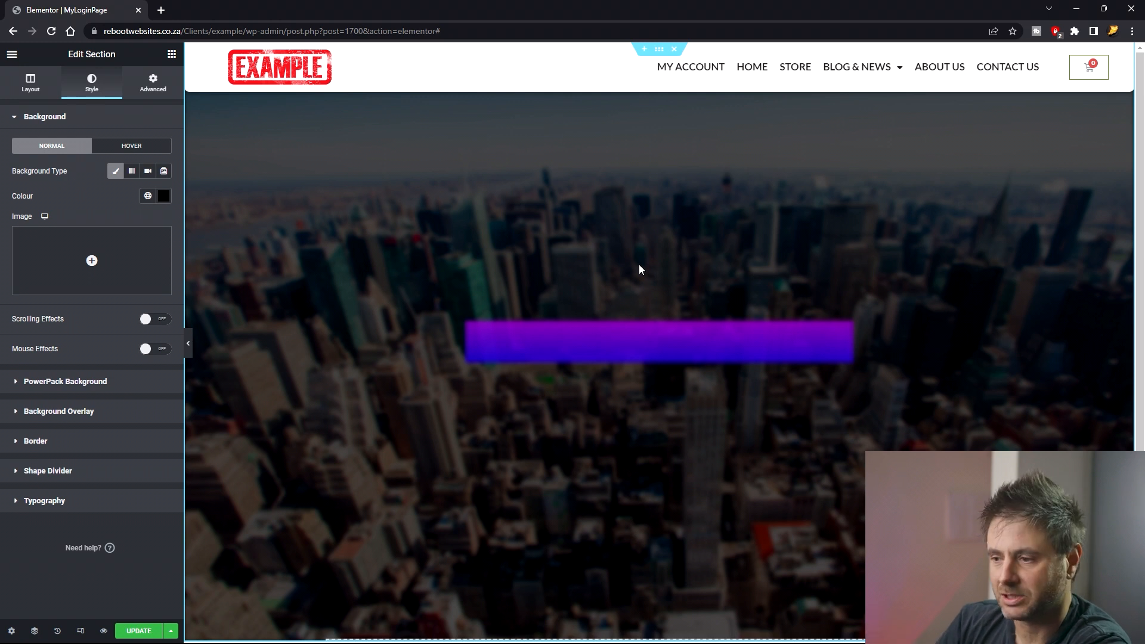
Set the CSS filter blur of the inner column's gradient overlay to 0.1.
left_click(473, 328)
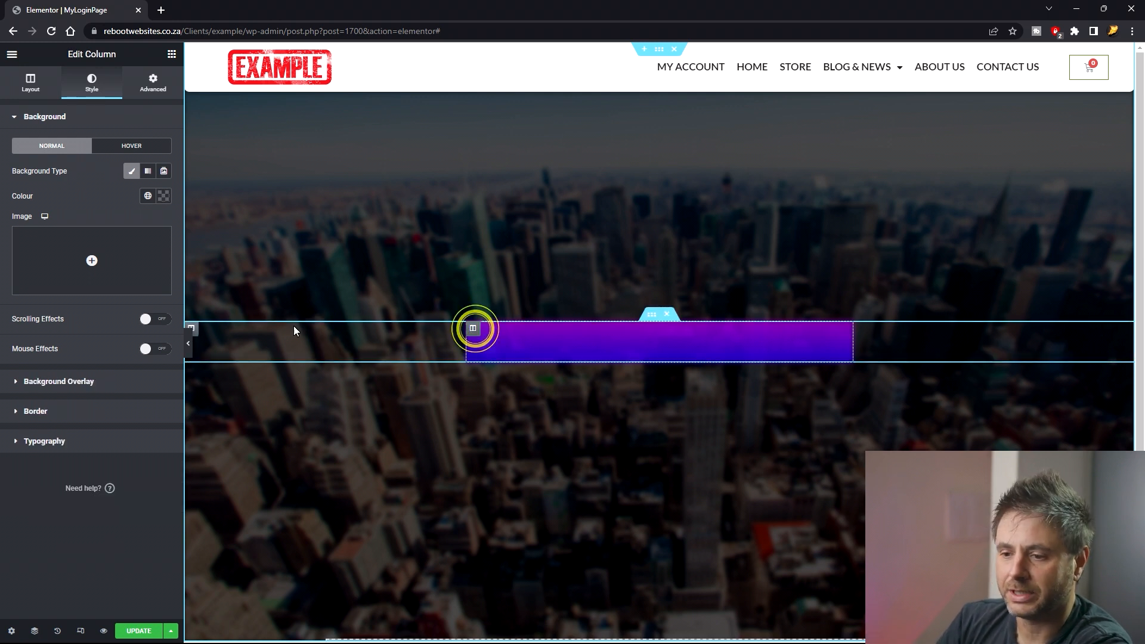
left_click(51, 381)
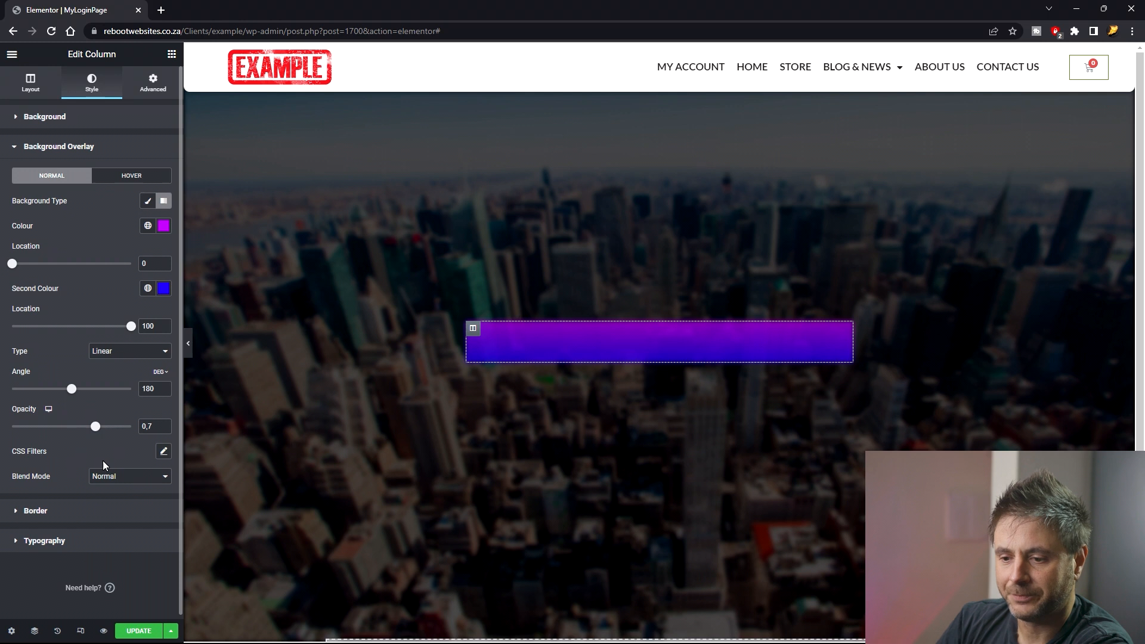
left_click(163, 451)
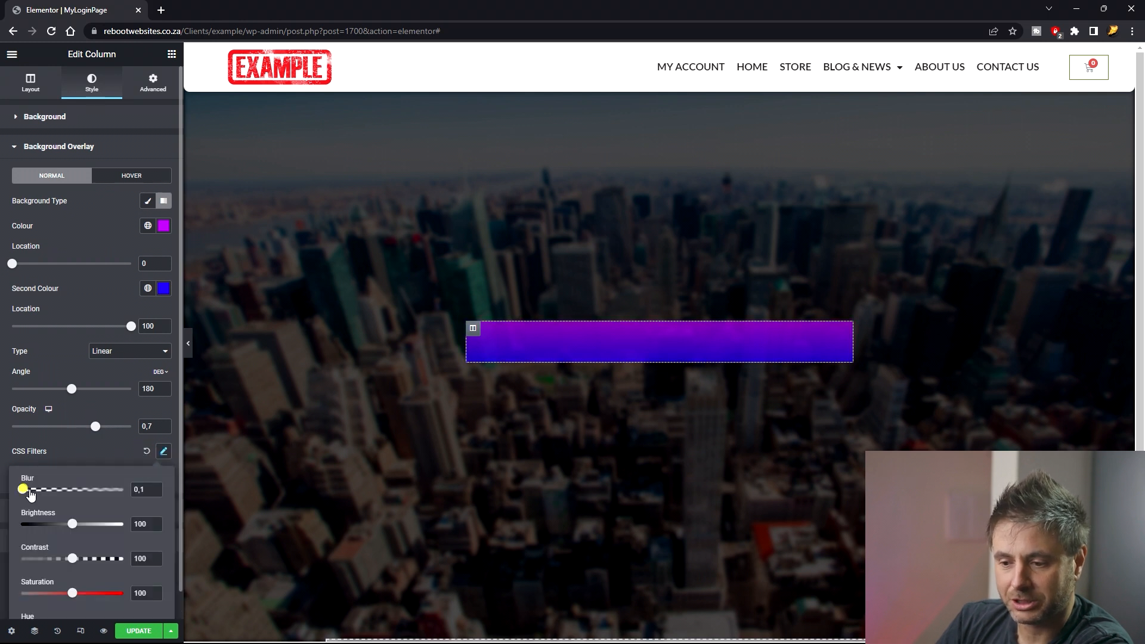
left_click(66, 453)
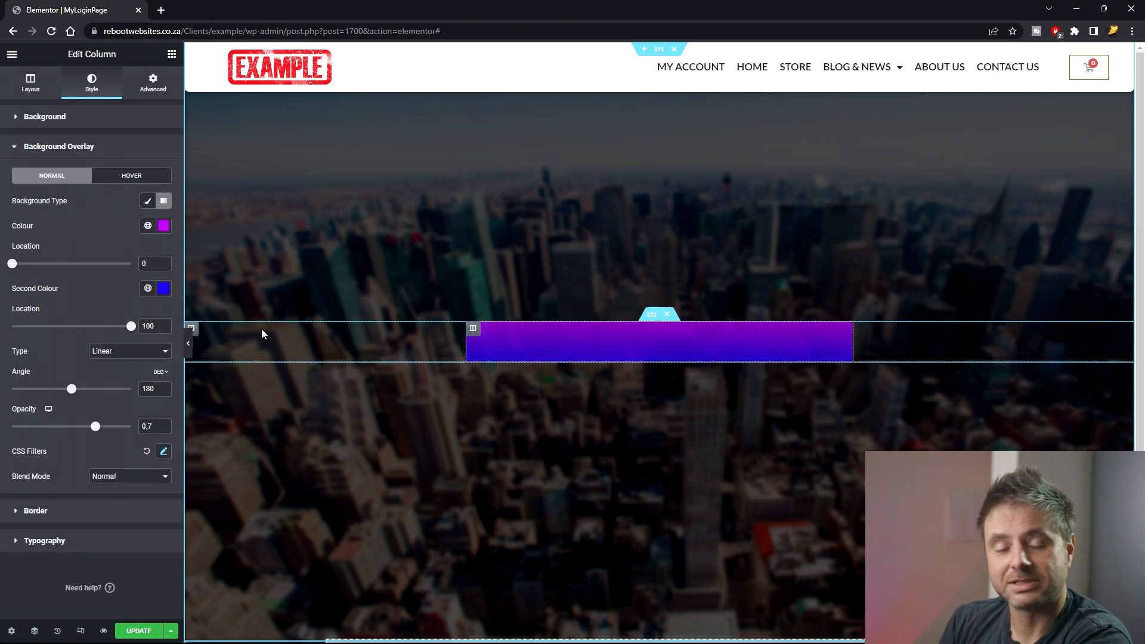
Set the inner column's border radius to 10 on all corners and add a black outline box shadow with a slight downward vertical offset.
left_click(77, 512)
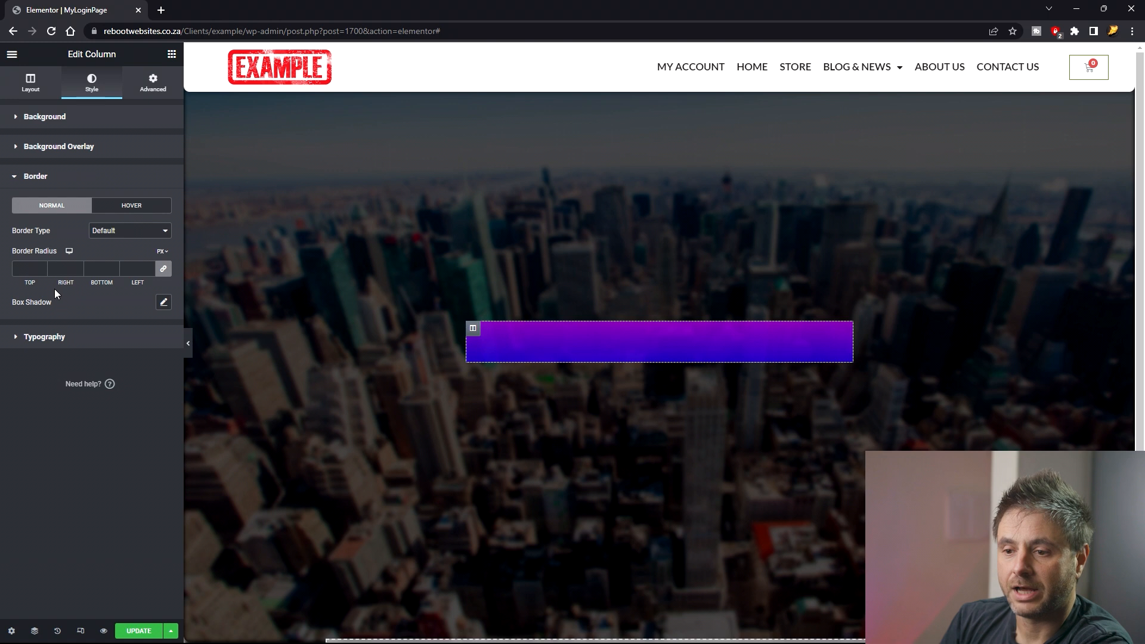
type("10")
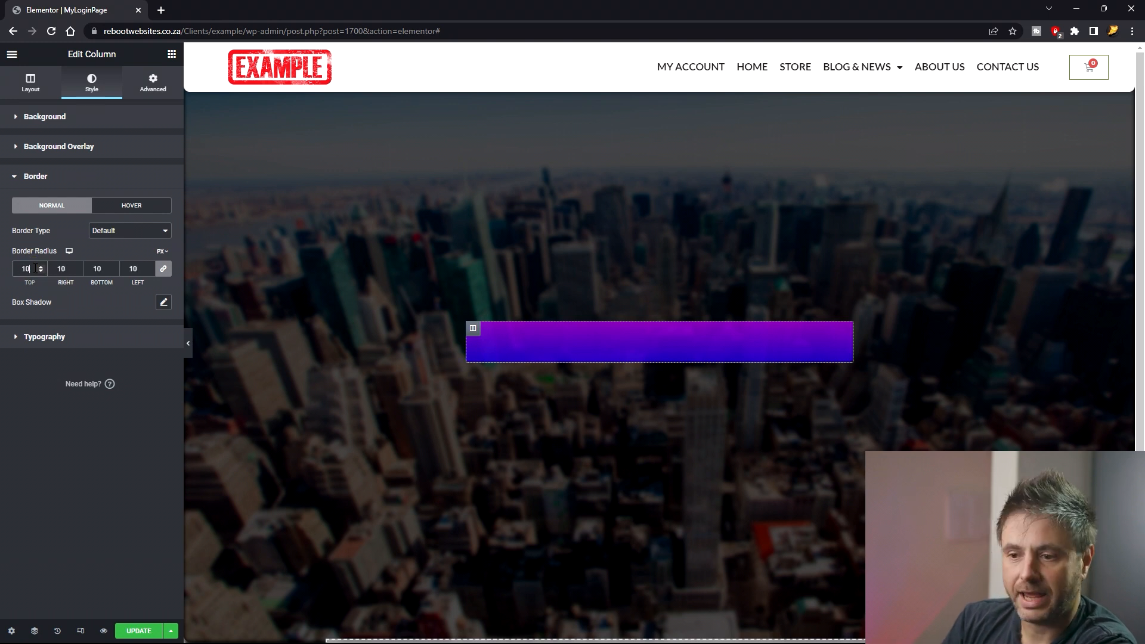
left_click(163, 302)
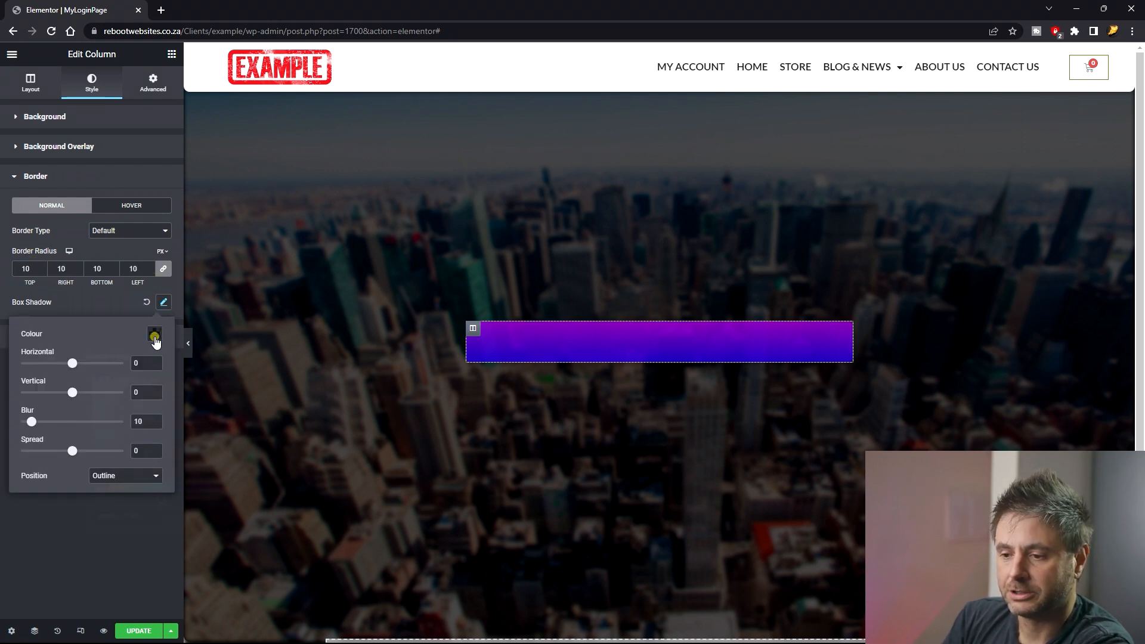
left_click(154, 334)
left_click(154, 389)
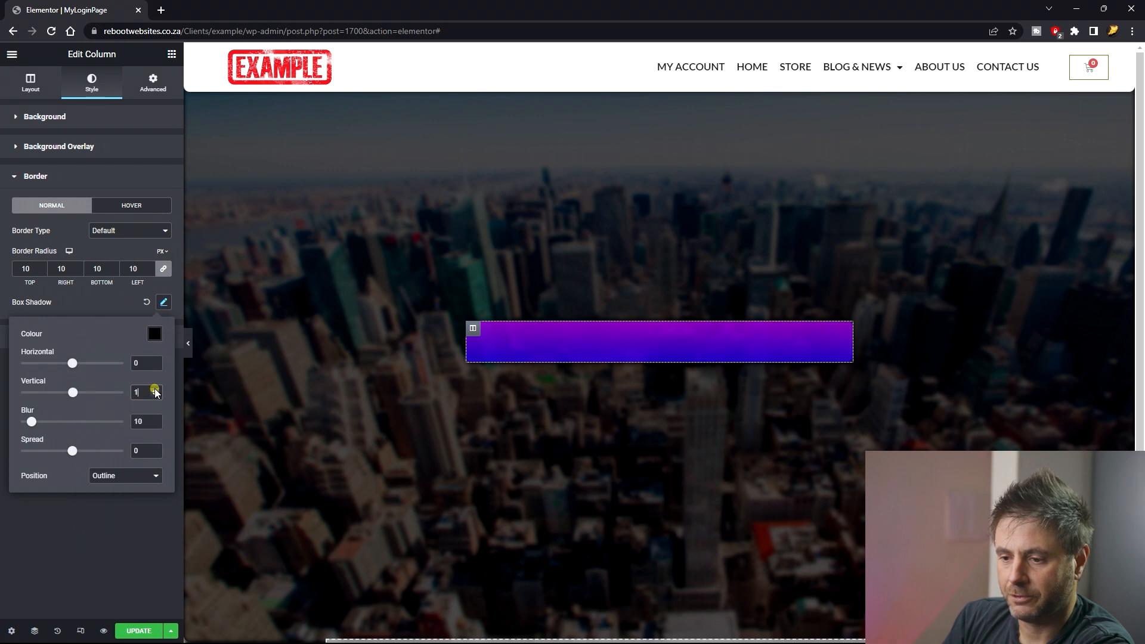
left_click(154, 389)
left_click(154, 389)
left_click(154, 389)
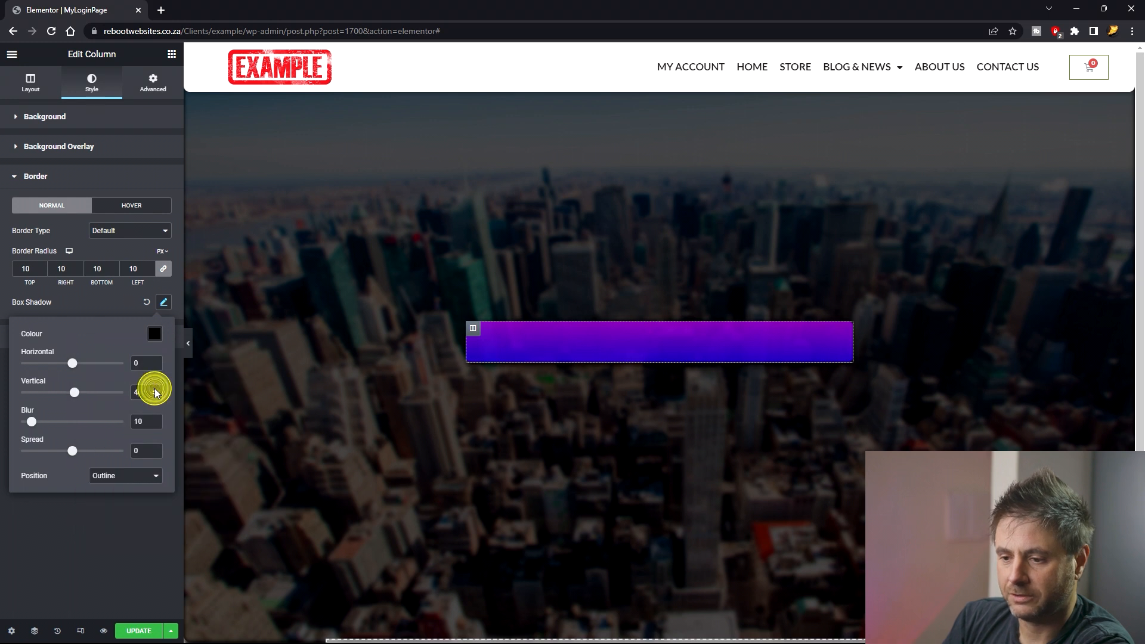
left_click(155, 389)
left_click(155, 389)
left_click(155, 389)
left_click(155, 389)
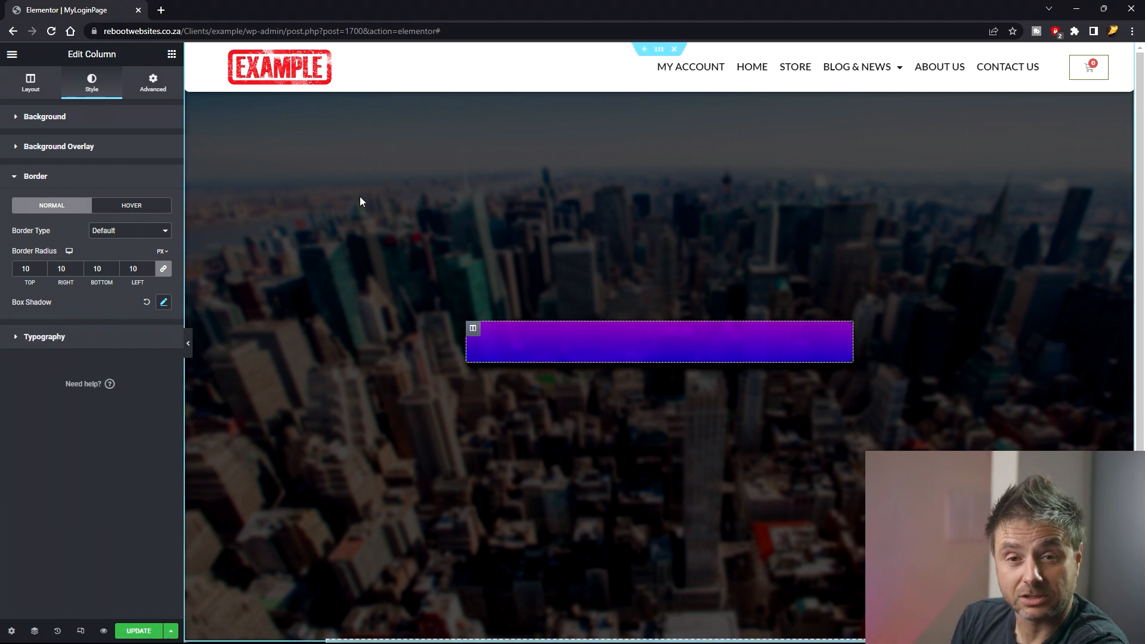
Find the PowerPack Login Form widget and place it below the spacer in the gradient column.
left_click(171, 53)
left_click(128, 100)
type("log")
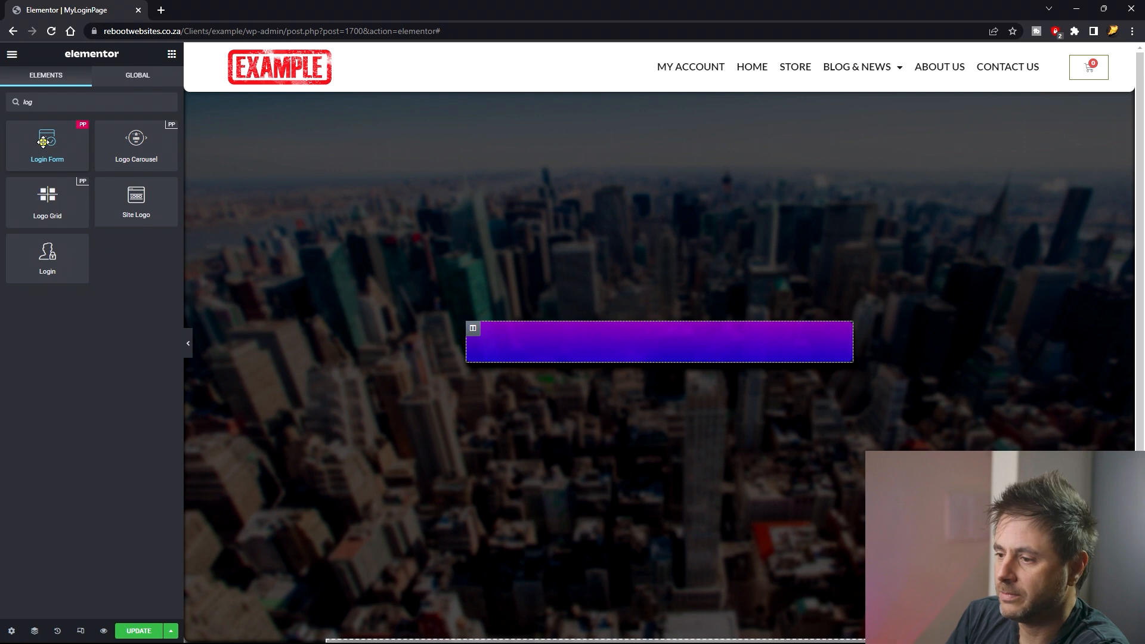
left_click_drag(66, 159, 607, 345)
Duplicate the spacer above the login form and place the copy below the form.
right_click(565, 259)
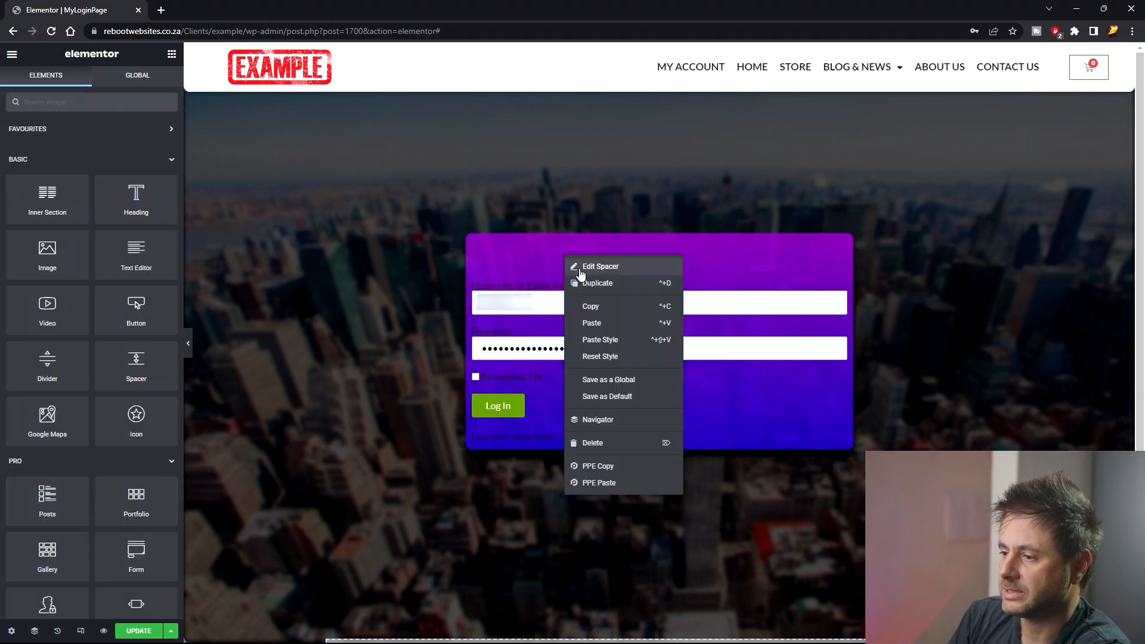
left_click(582, 281)
key("ctrl+z")
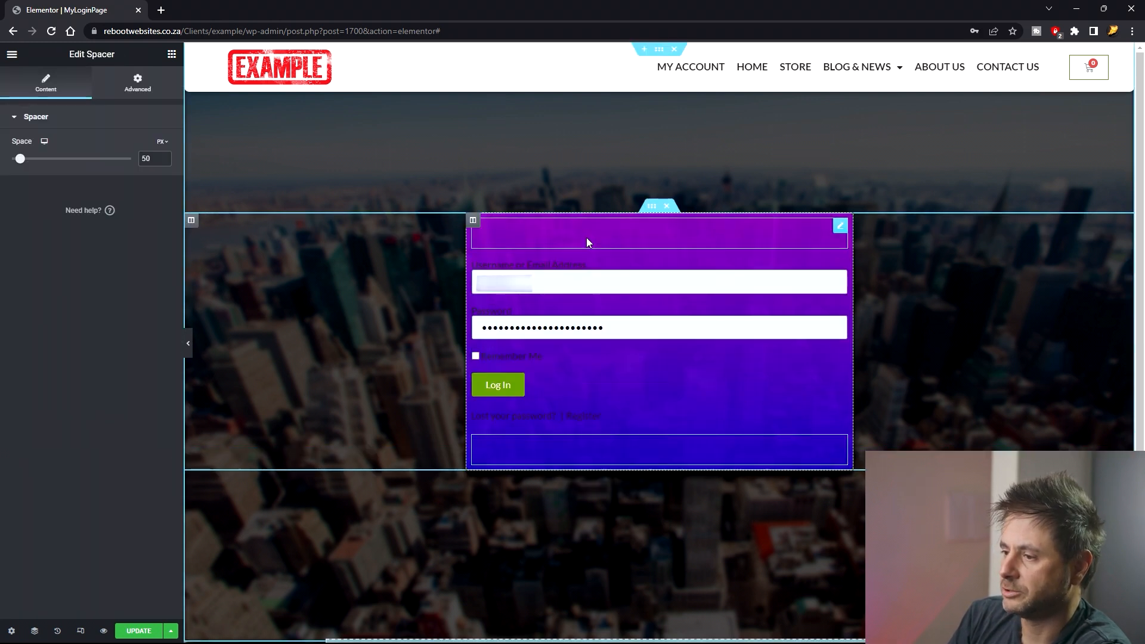
Duplicate the spacer above the login form and set the space of the spacer below the form to 30 px.
right_click(587, 241)
left_click(597, 268)
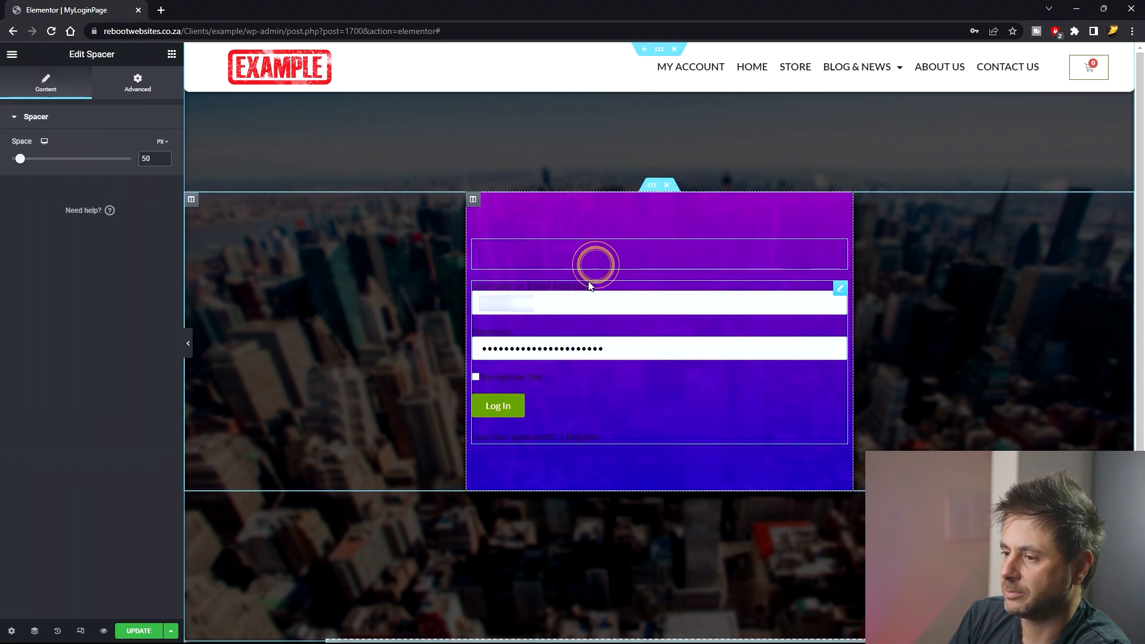
left_click(563, 219)
double_click(146, 158)
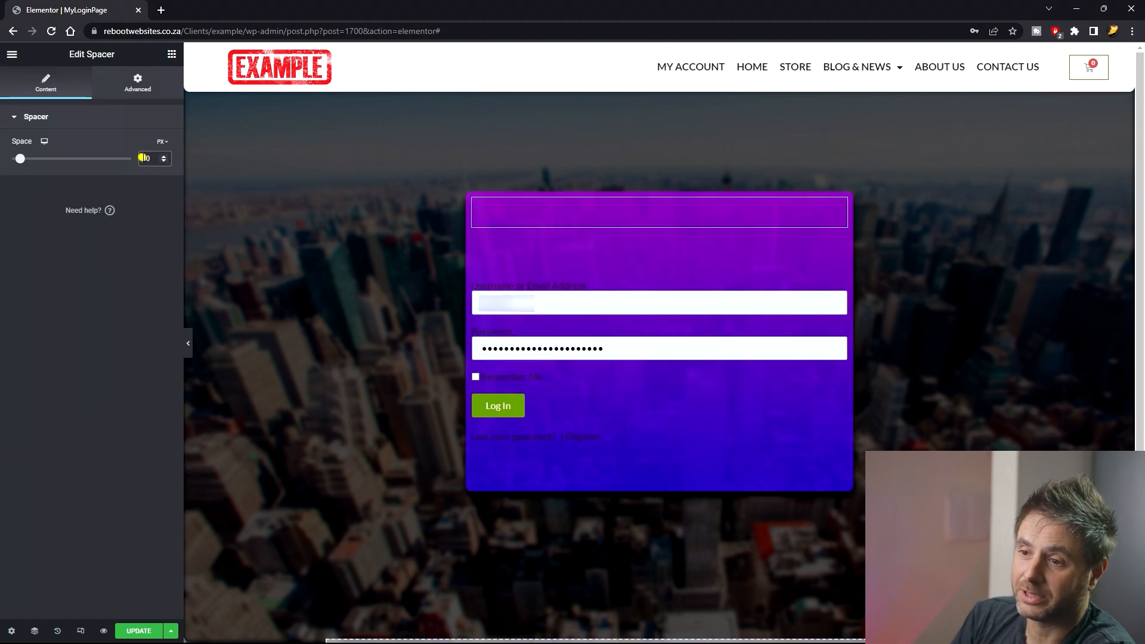
type("30")
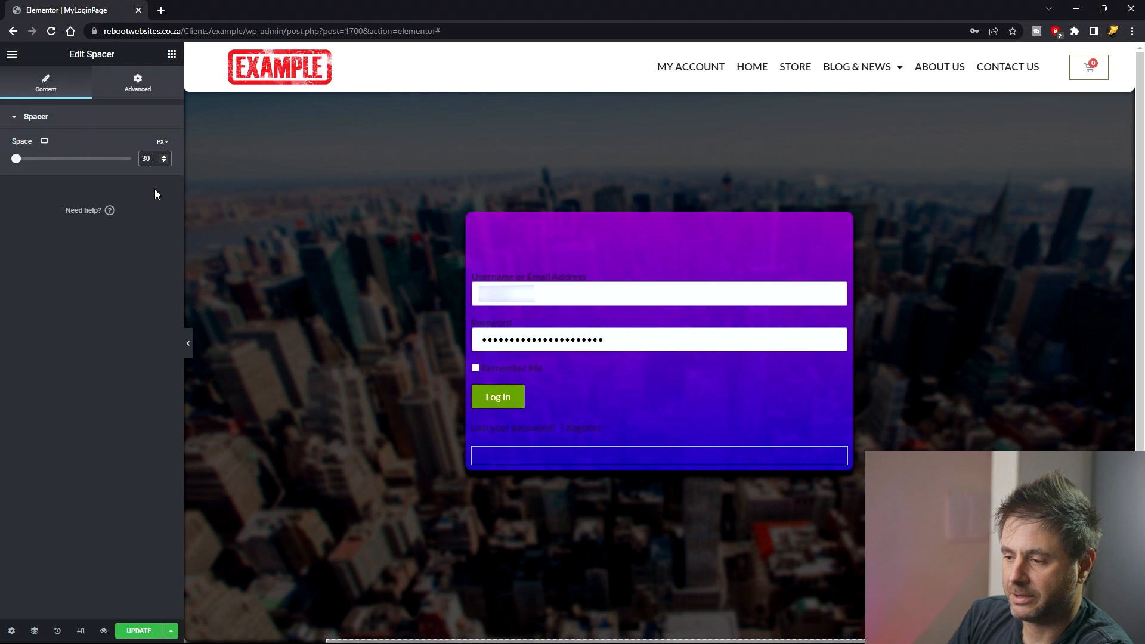
Enable Redirect After Login in the login form's additional options and use the Site URL dynamic tag as its destination.
left_click(612, 378)
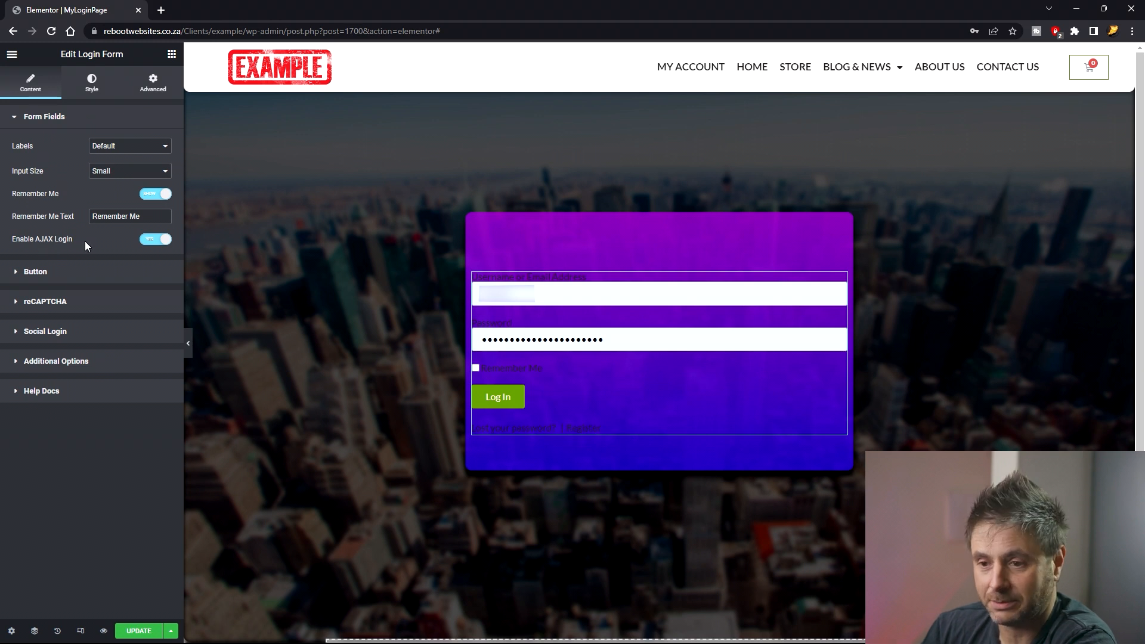
left_click(80, 272)
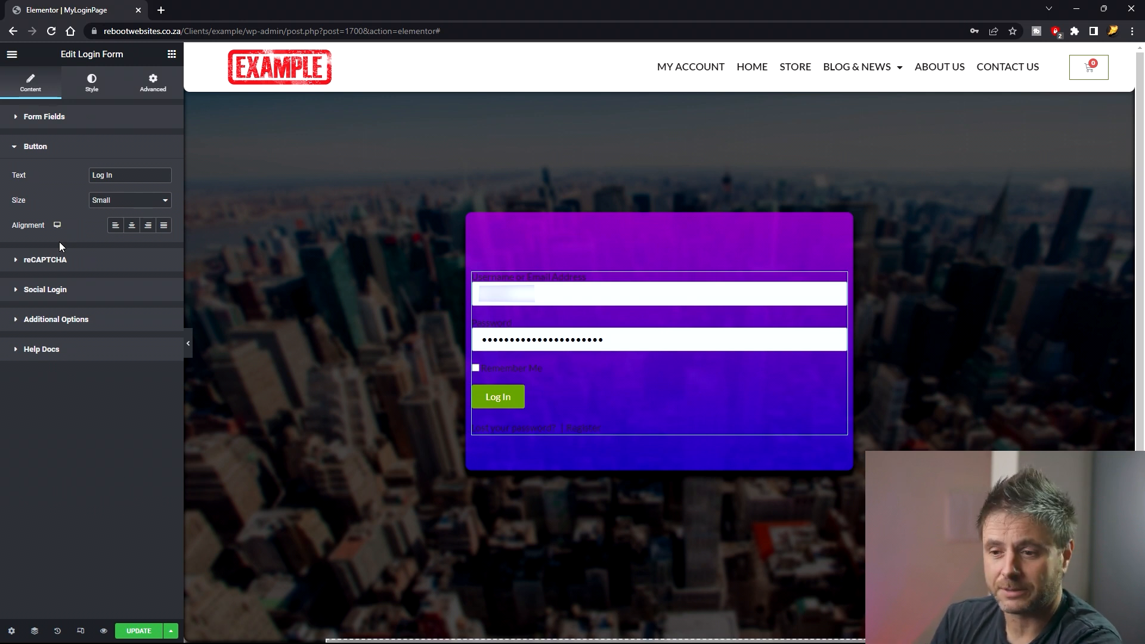
left_click(52, 320)
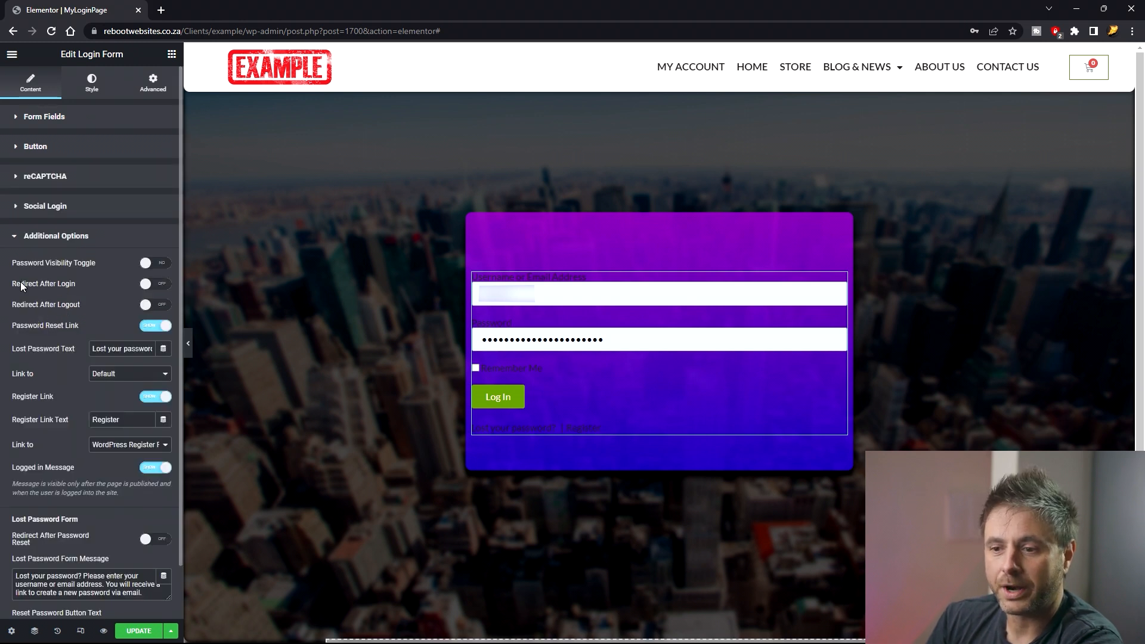
left_click(152, 286)
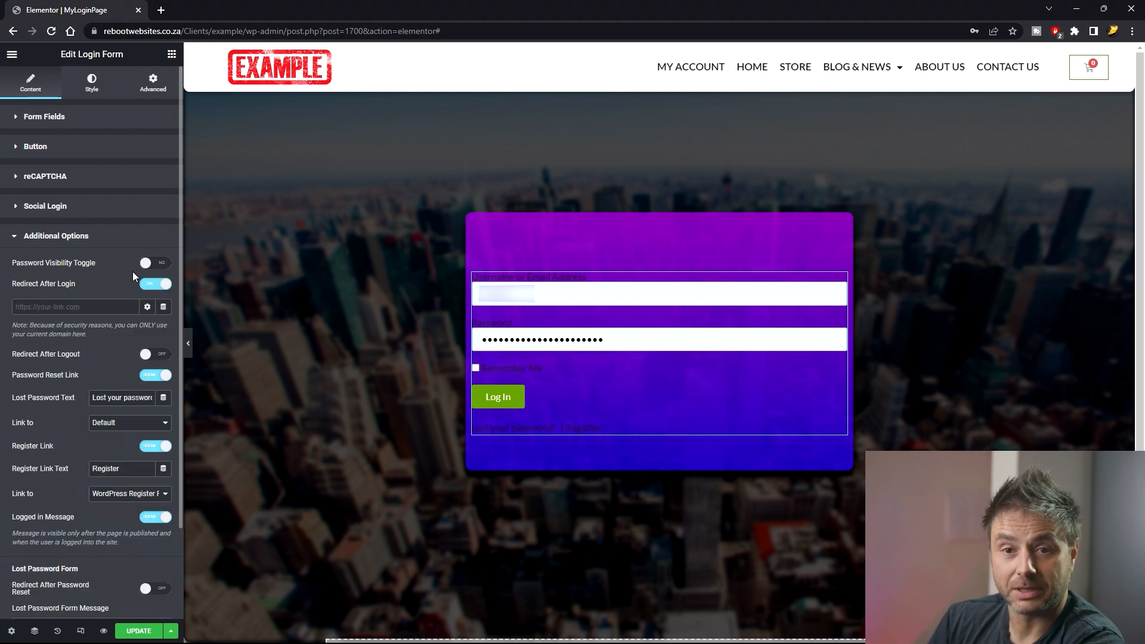
left_click(162, 307)
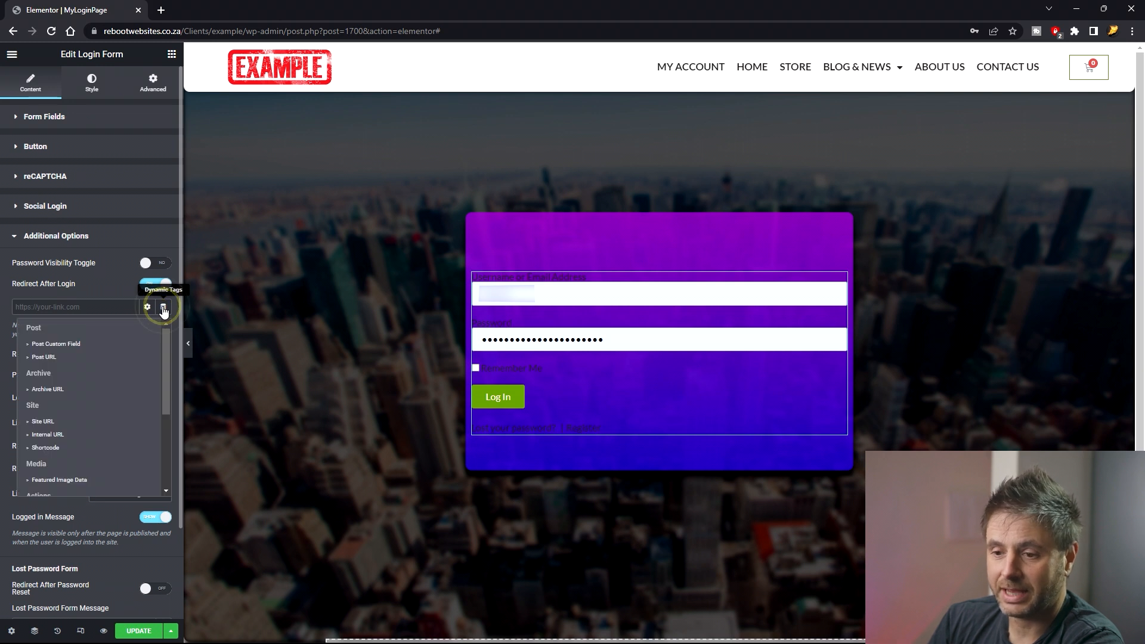
left_click(65, 422)
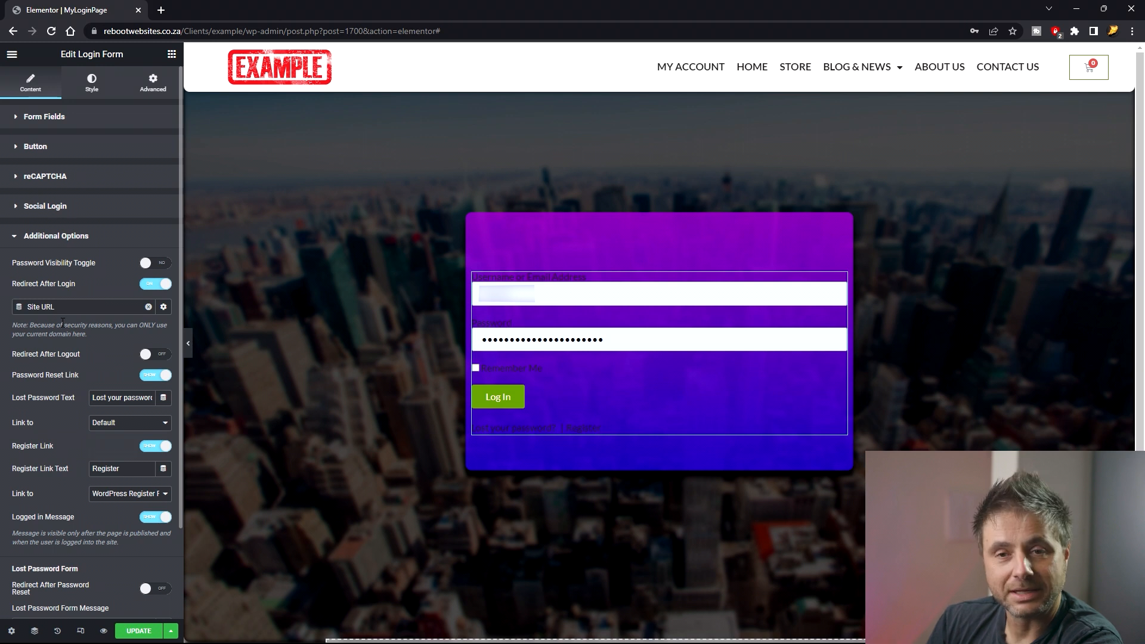
scroll(53, 382, "down", 2)
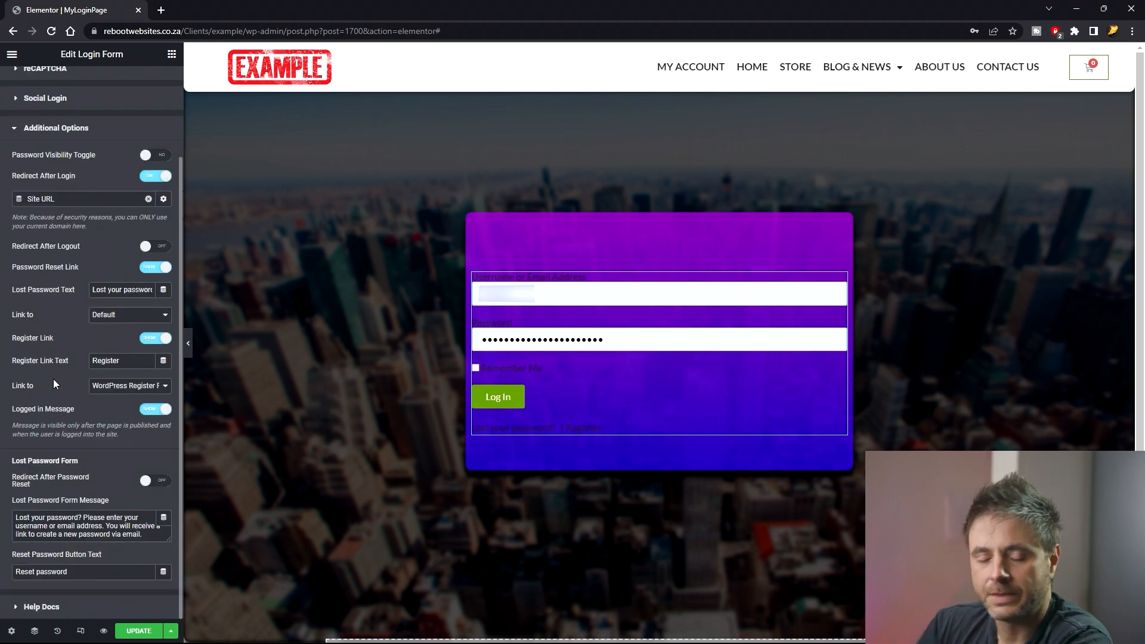
scroll(54, 383, "up", 2)
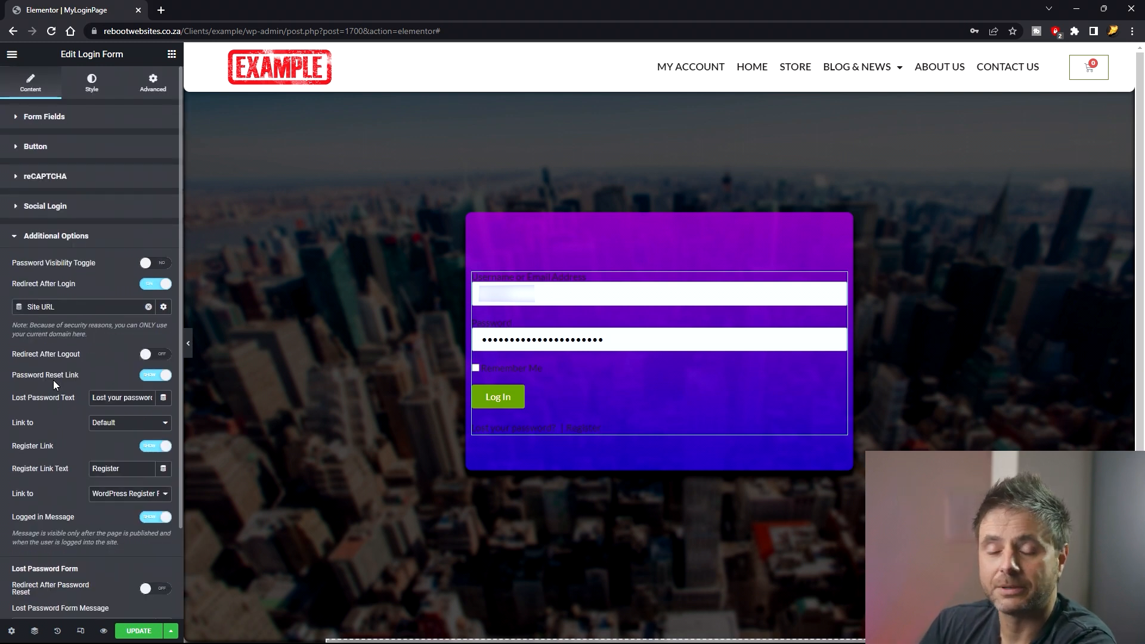
Set the login form's link colour to white and its link hover colour to #0095FF.
left_click(92, 89)
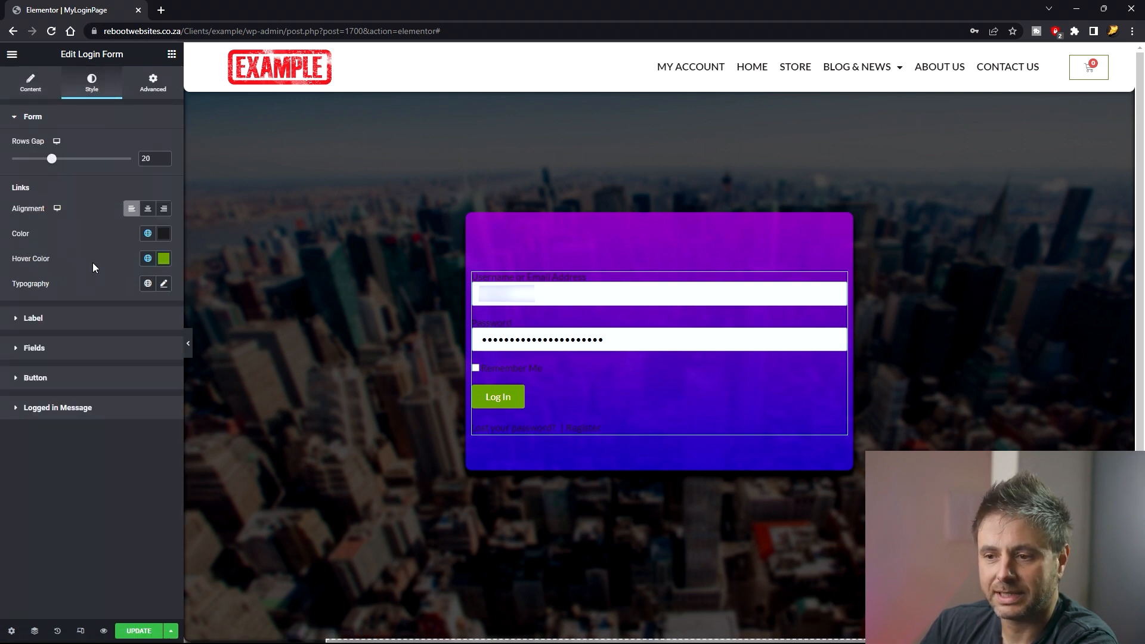
left_click(163, 239)
left_click(114, 299)
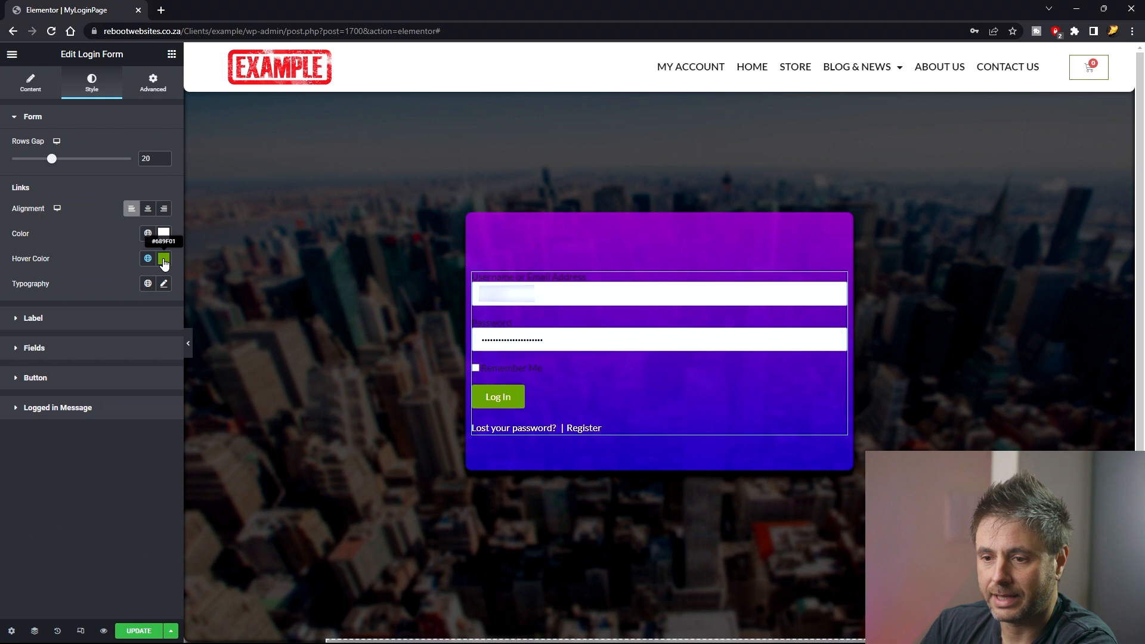
left_click(163, 259)
left_click(103, 412)
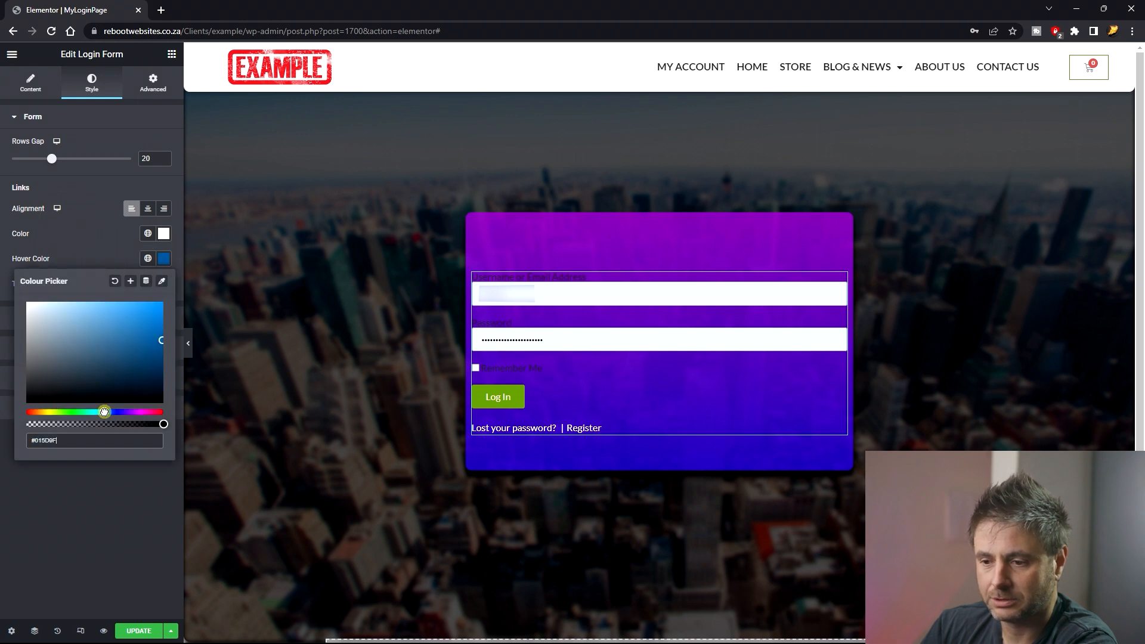
left_click_drag(159, 346, 174, 292)
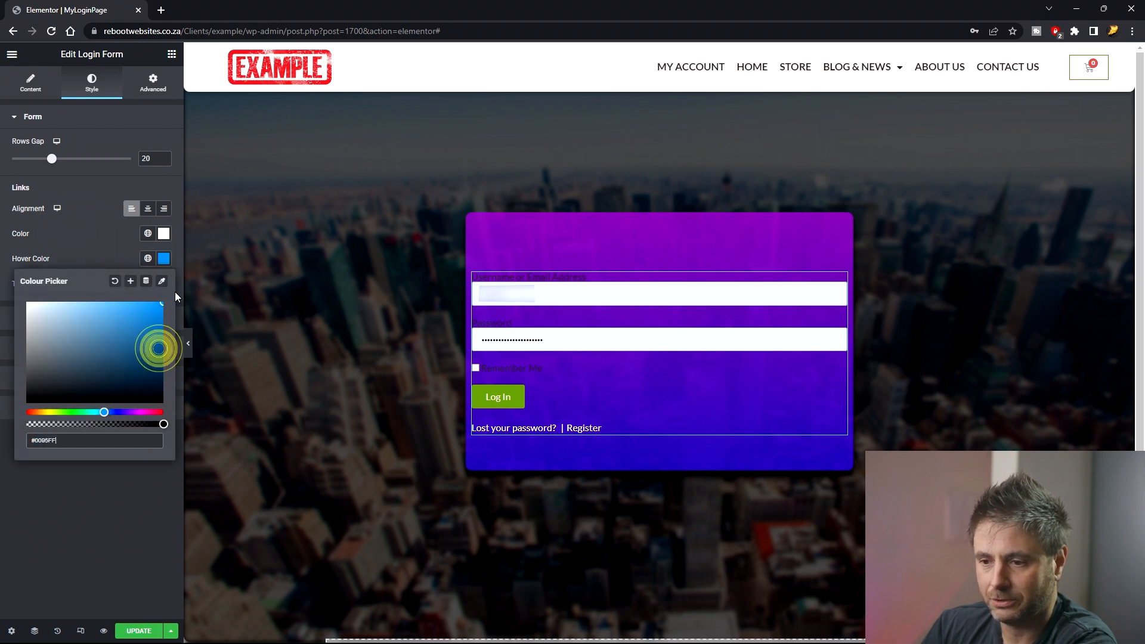
left_click(99, 257)
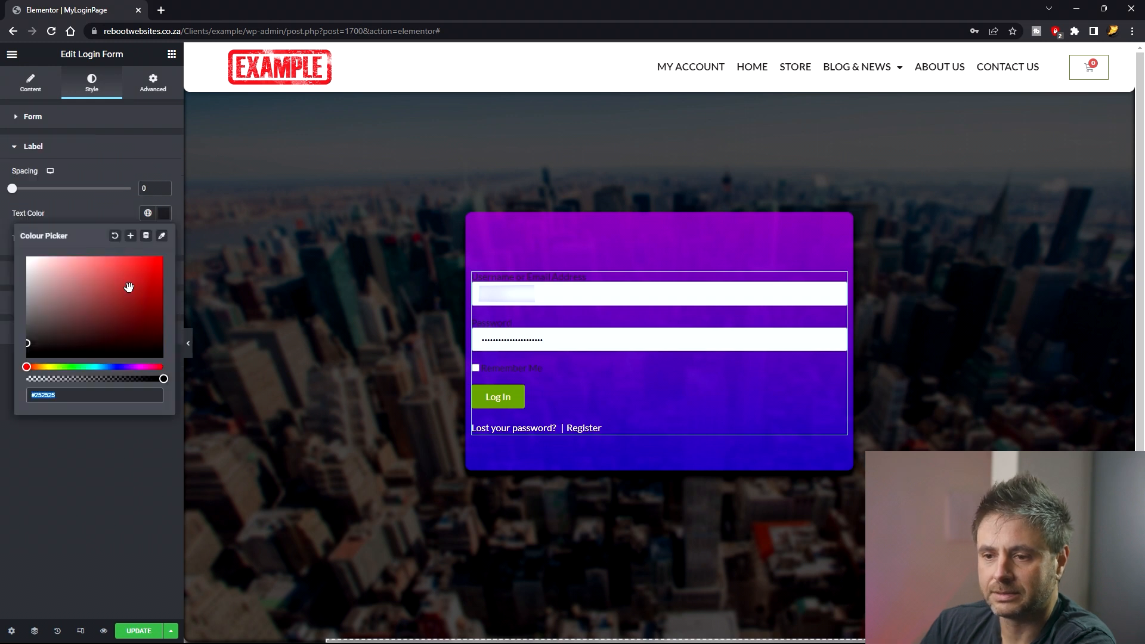
Set the login form's label text colour to white and the label spacing to 17.
left_click_drag(92, 292, 45, 190)
left_click(57, 198)
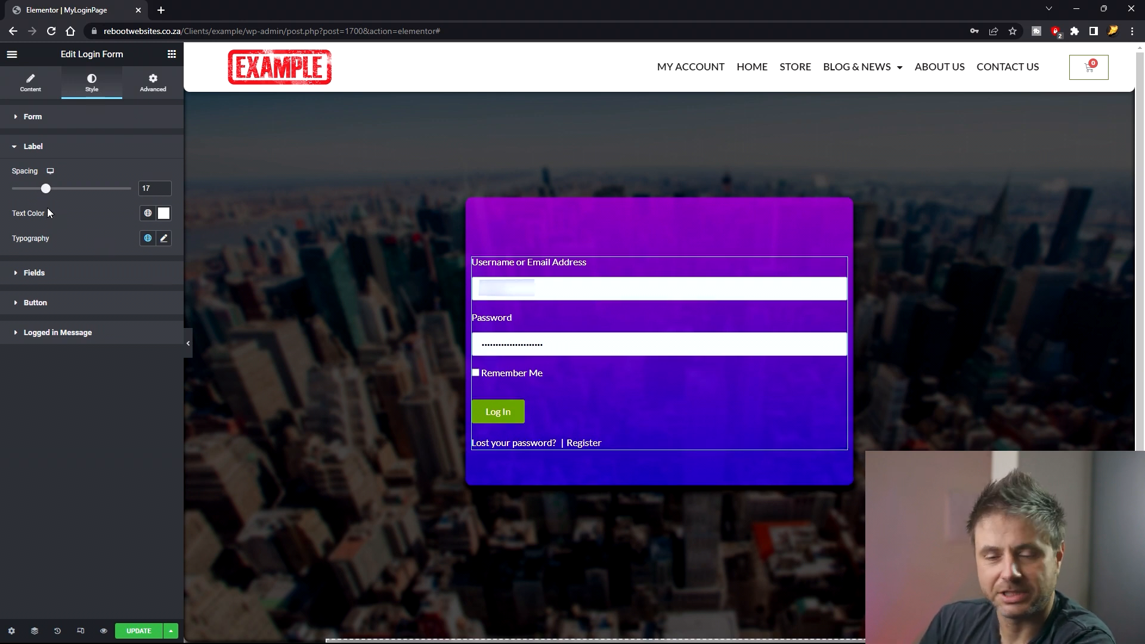
Set the border radius of the login form's fields and of its button to 10 px on all corners.
left_click(34, 273)
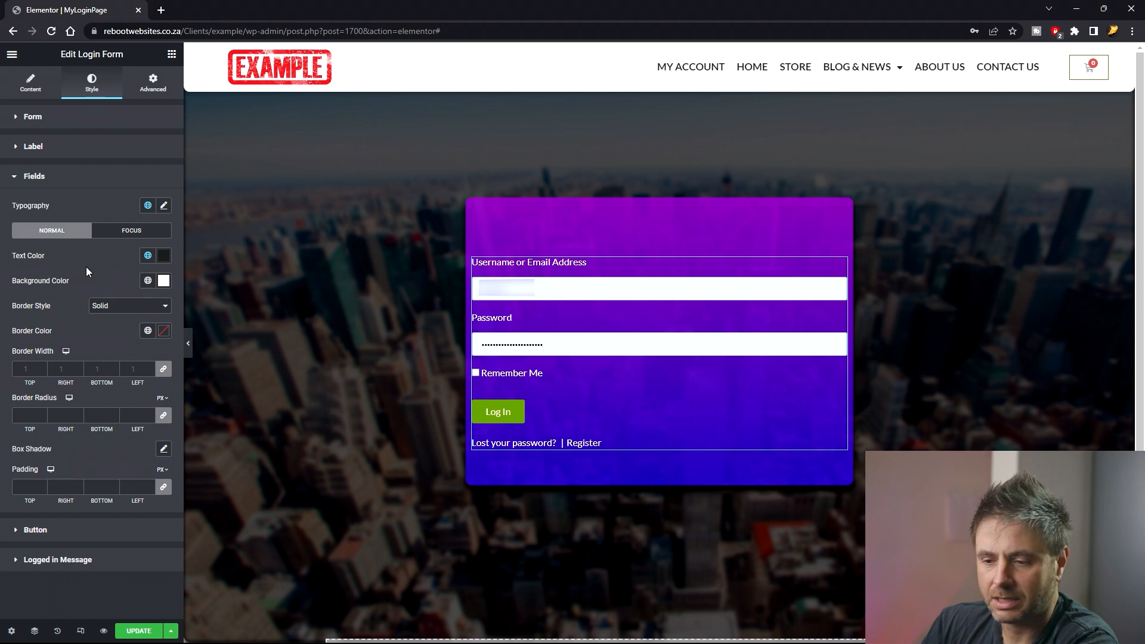
left_click(31, 414)
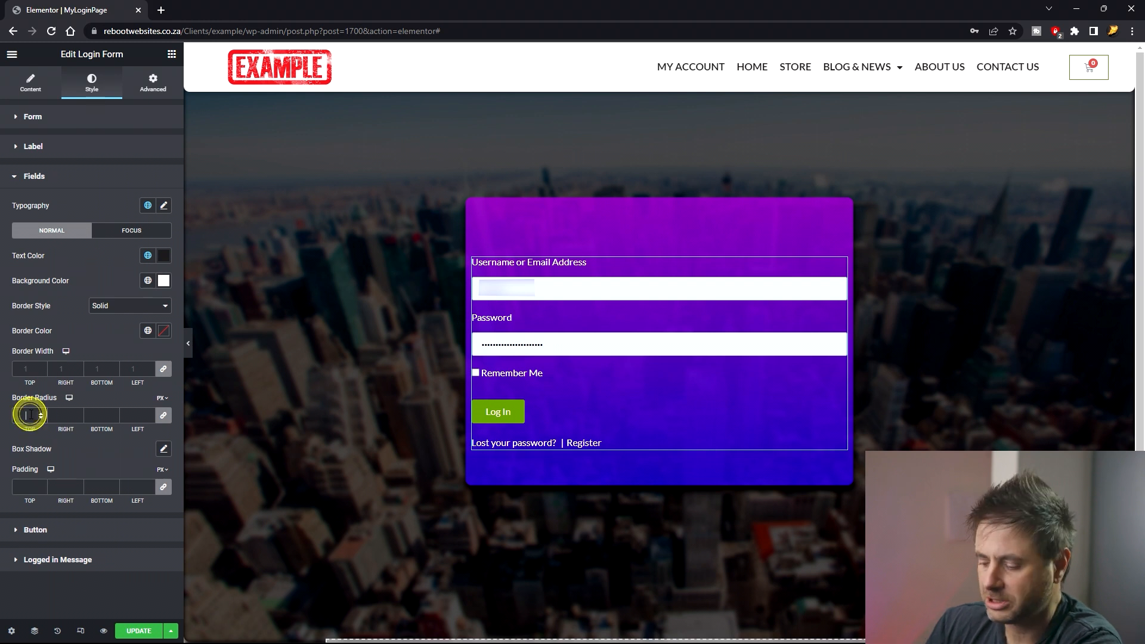
type("10")
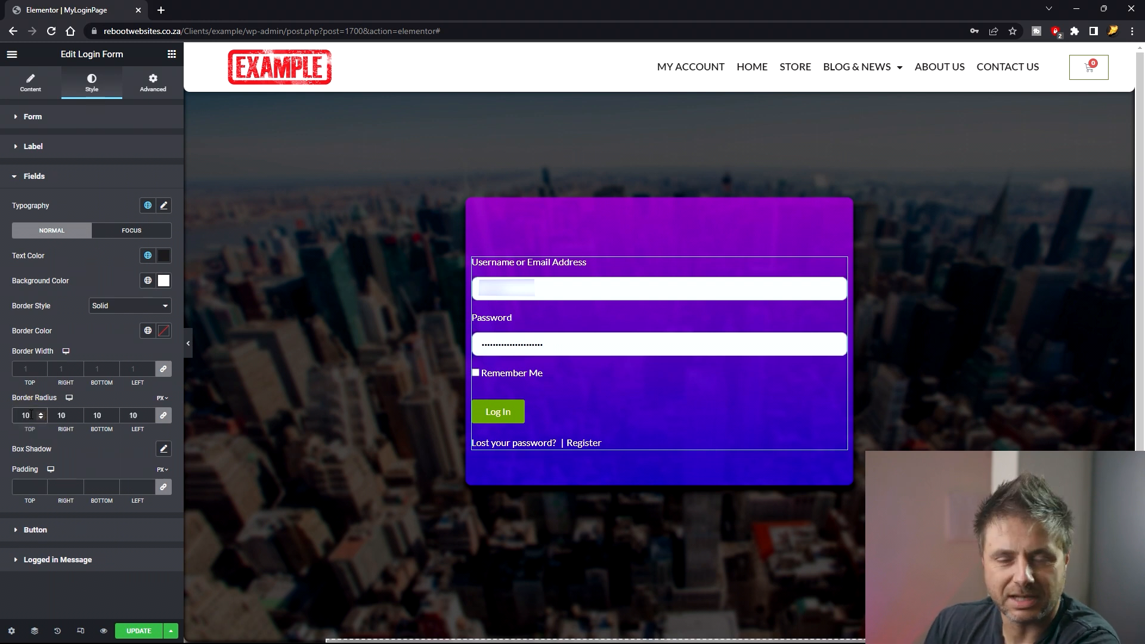
left_click(39, 529)
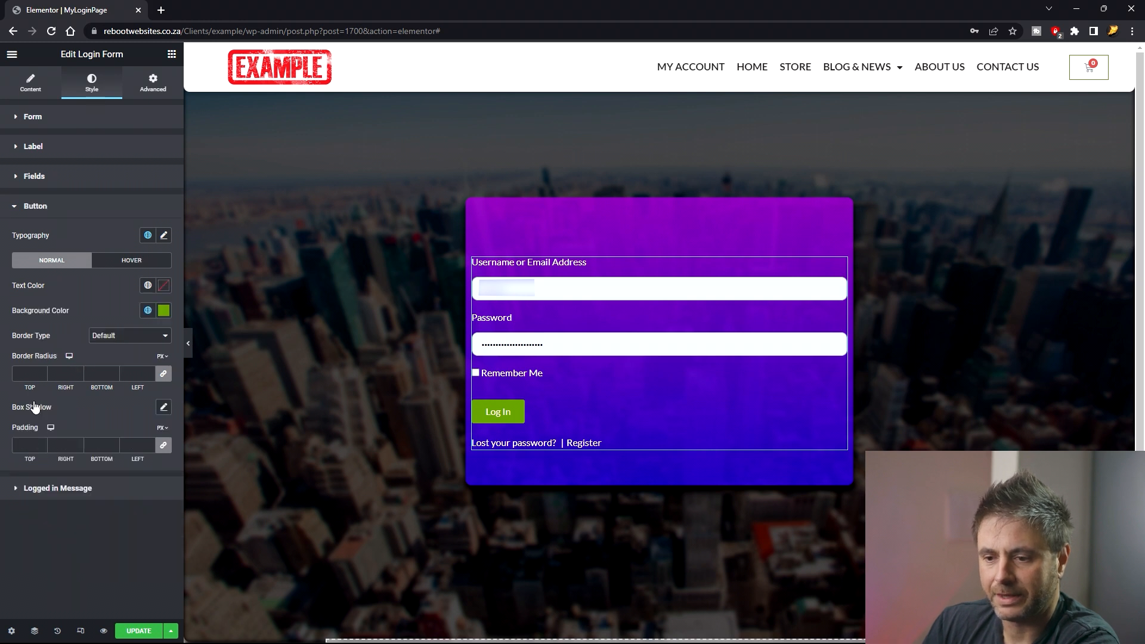
left_click(30, 373)
type("10")
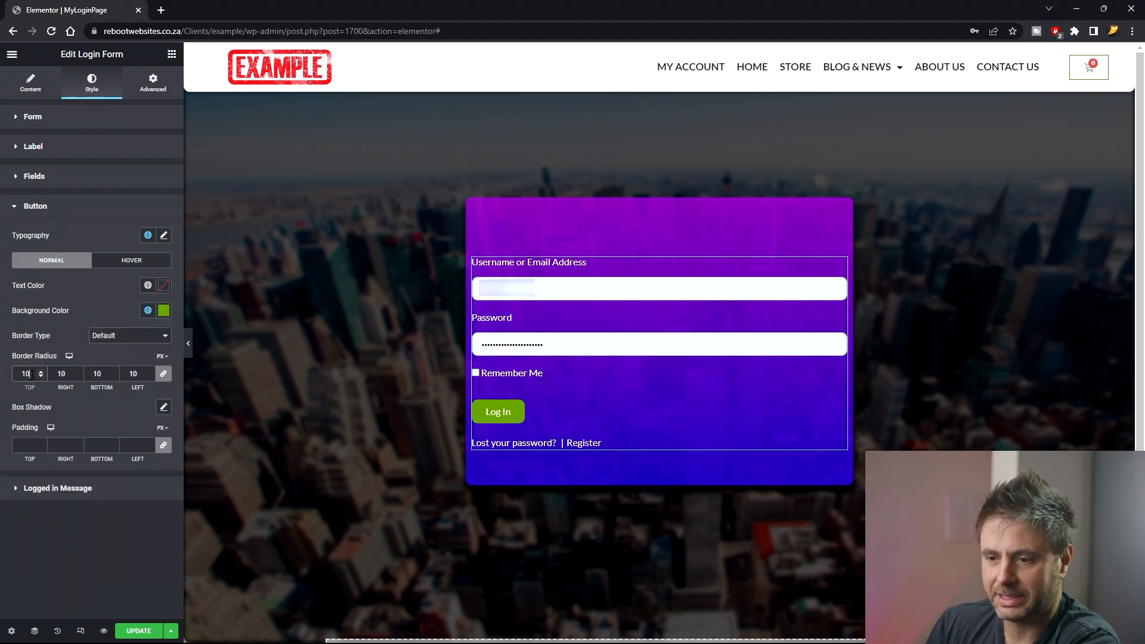
Set the login button's text to black and its background to white in the normal and hover states, with a box shadow on hover.
left_click(163, 285)
left_click(133, 336)
left_click(163, 310)
left_click(65, 391)
left_click(95, 296)
left_click(131, 260)
left_click(162, 287)
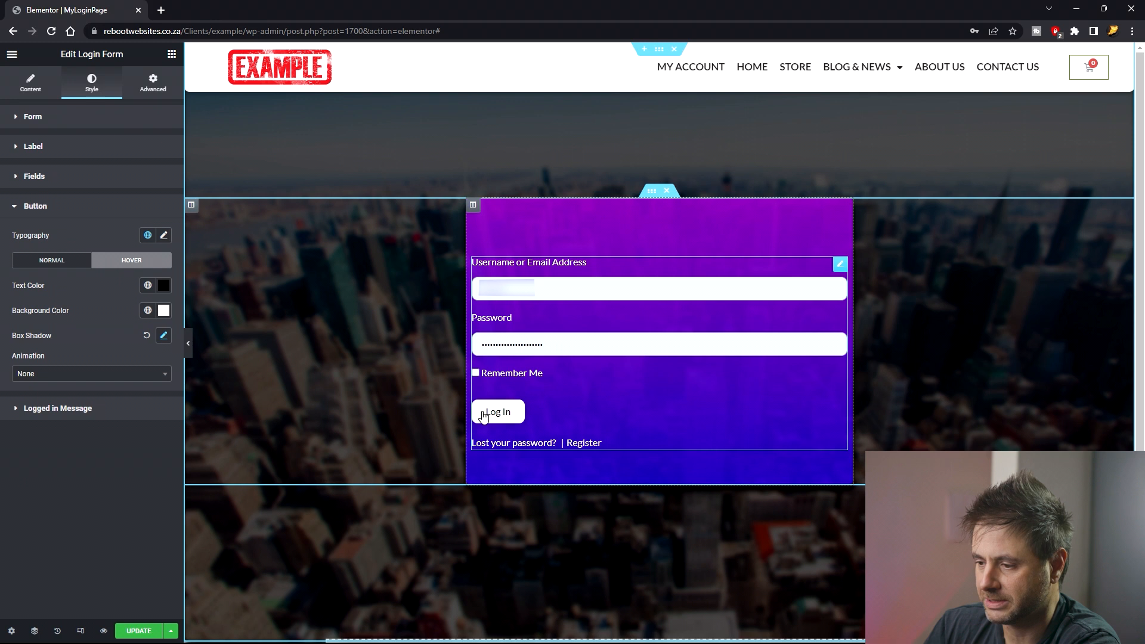
left_click(71, 259)
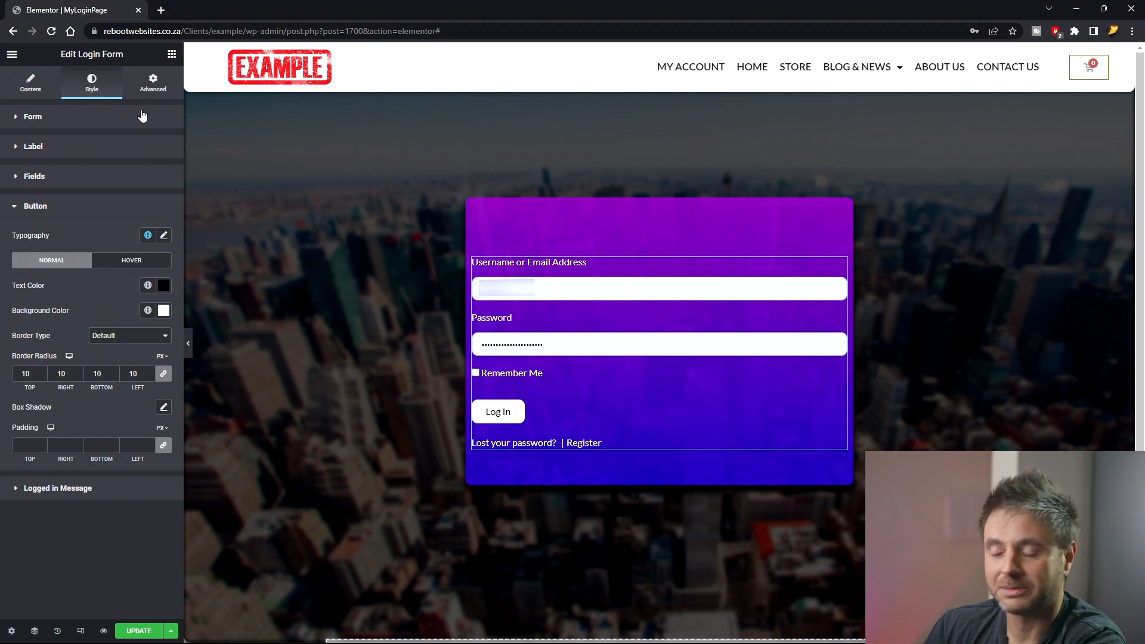
Find the Site Logo widget, place it above the login form in the gradient column and centre it.
left_click(172, 54)
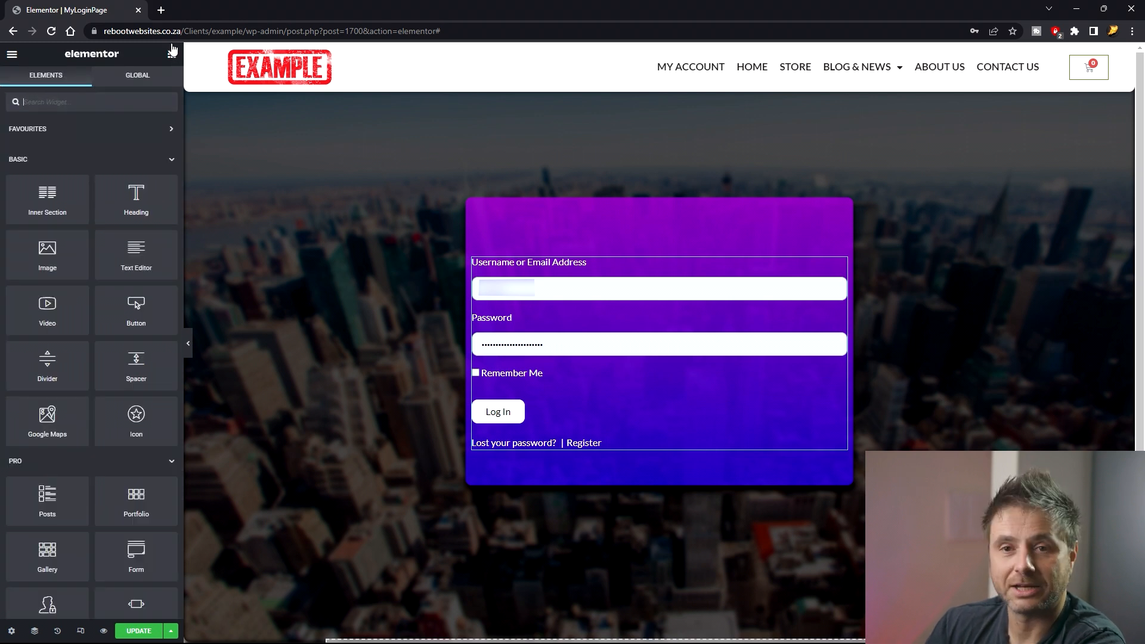
type("s")
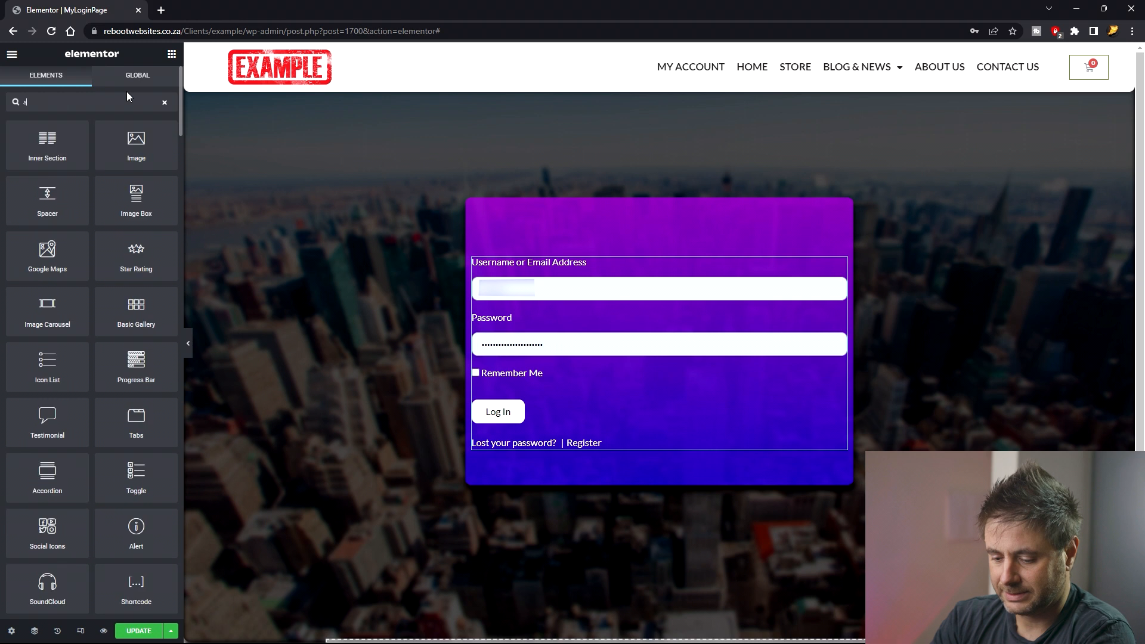
type("ite logo")
left_click_drag(47, 143, 654, 231)
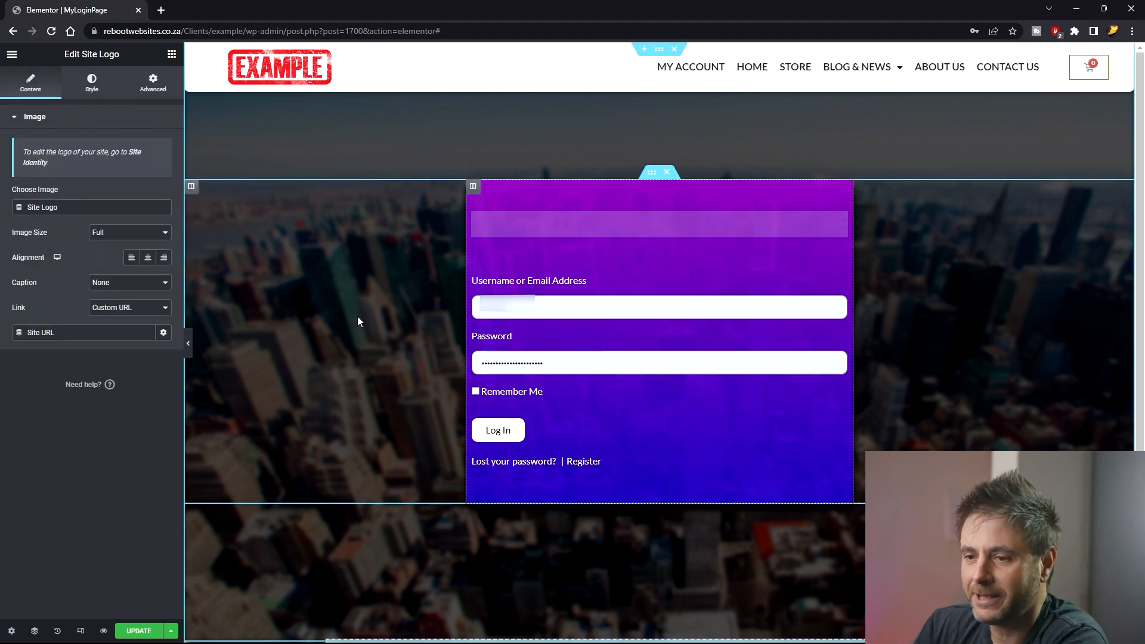
left_click(148, 257)
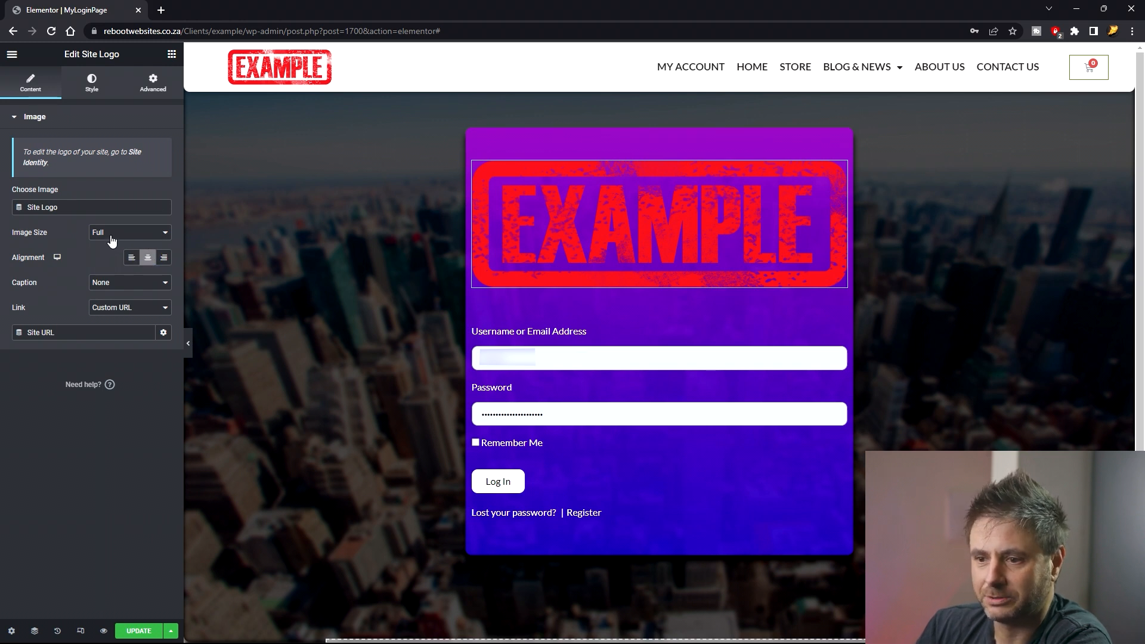
Give the site logo a custom image size with a width of 200 and apply it.
left_click(111, 236)
left_click(109, 235)
left_click(109, 233)
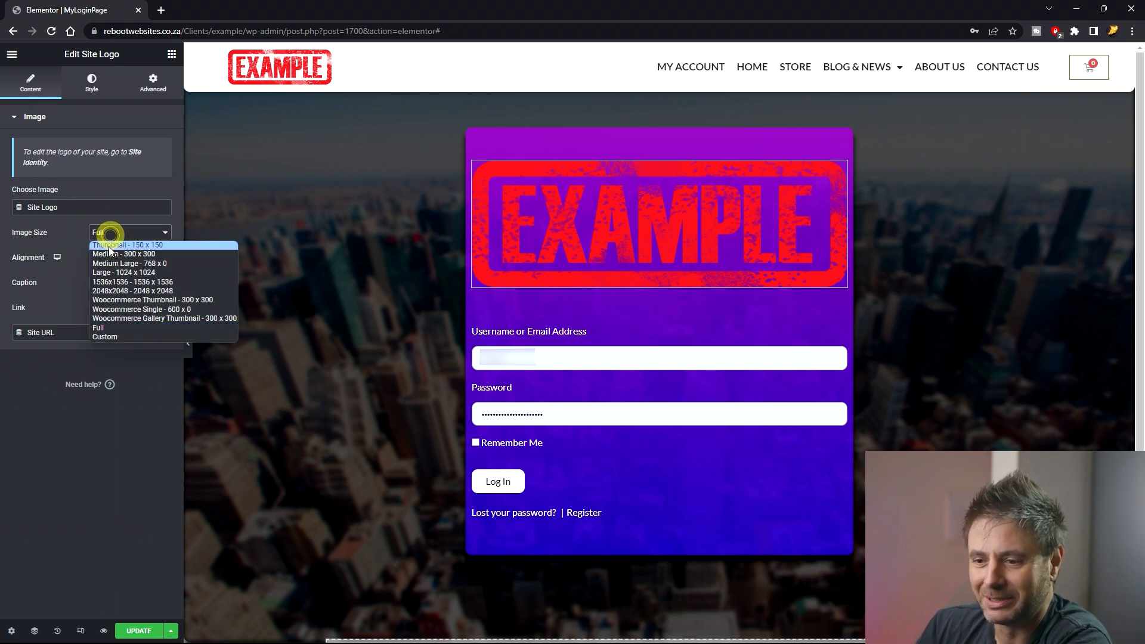
left_click(104, 337)
left_click(34, 293)
type("200")
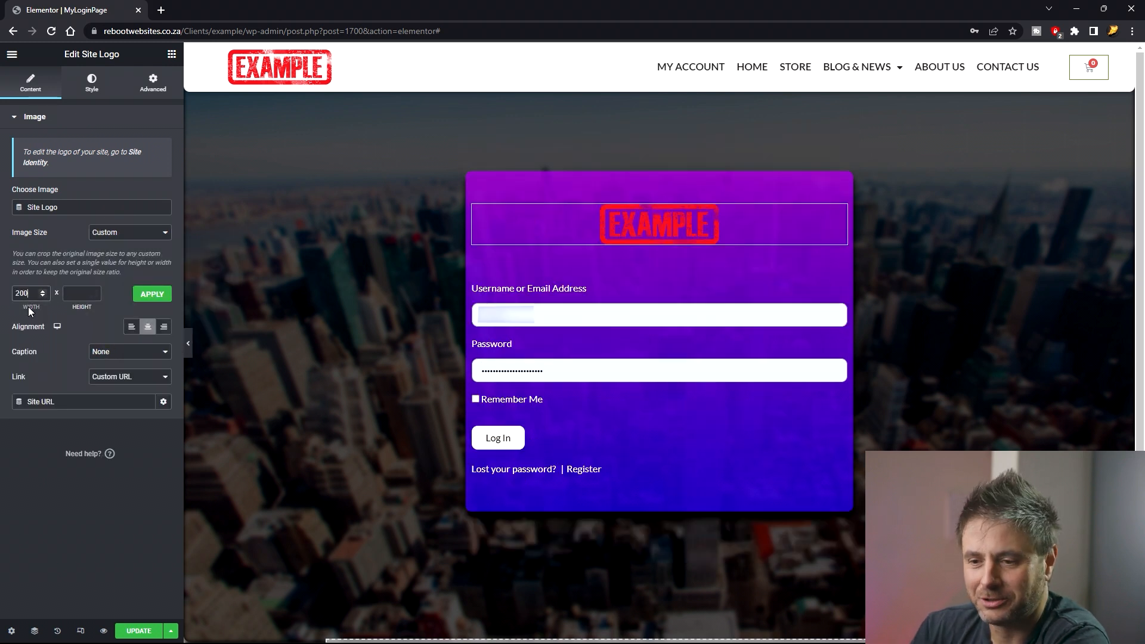
left_click(144, 294)
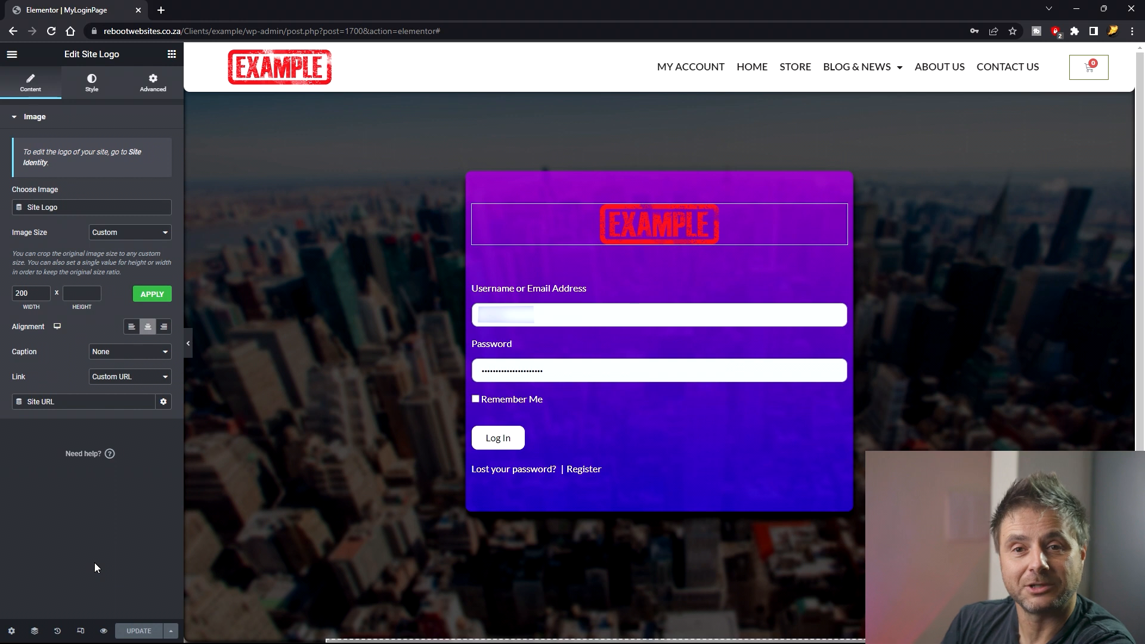
Set the gradient column's entrance animation to Zoom In.
left_click(423, 193)
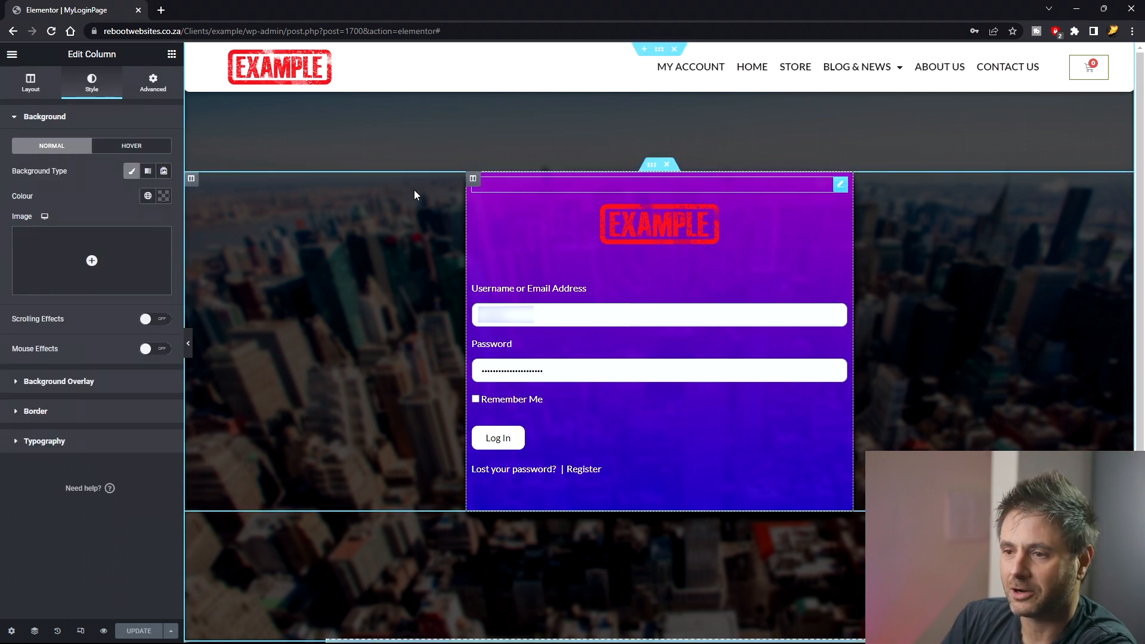
left_click(150, 82)
left_click(91, 352)
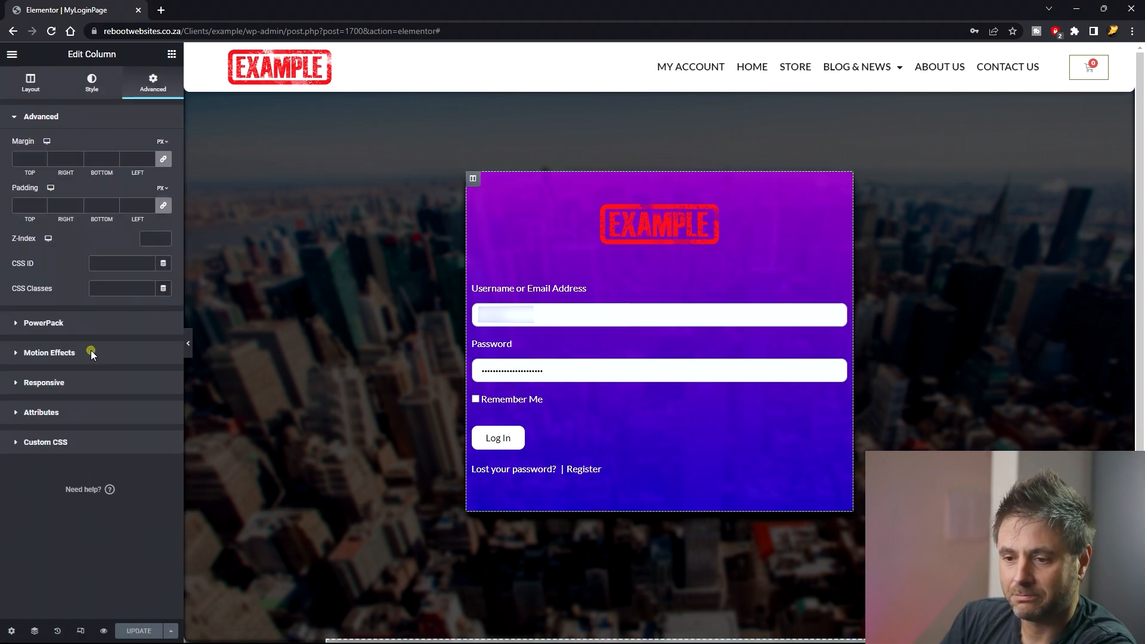
left_click(82, 271)
scroll(63, 380, "down", 2)
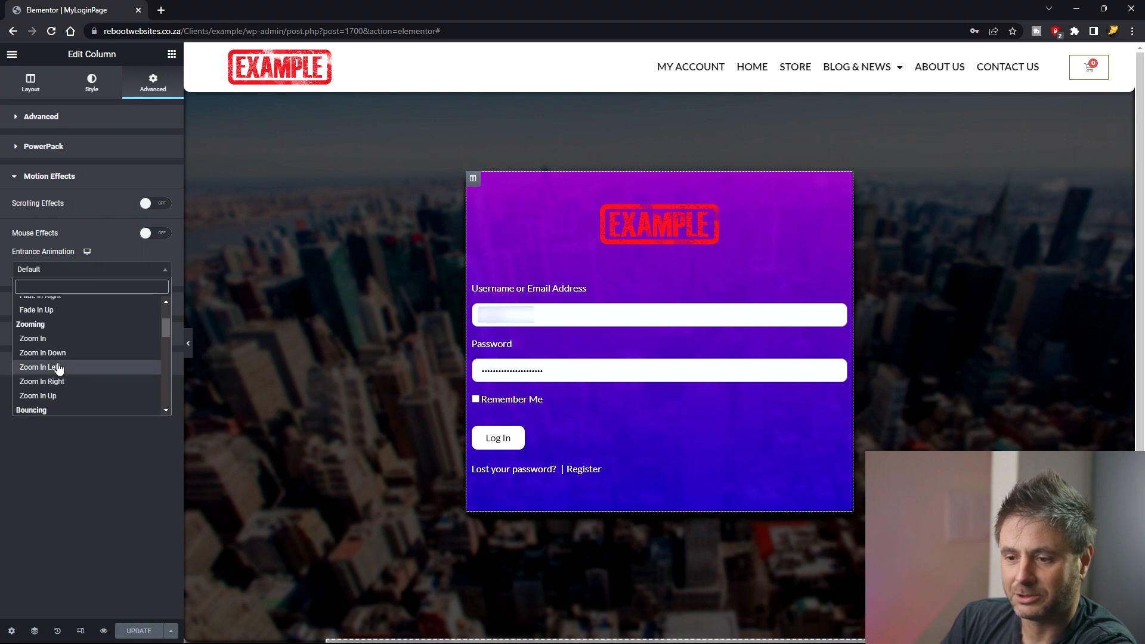
left_click(52, 364)
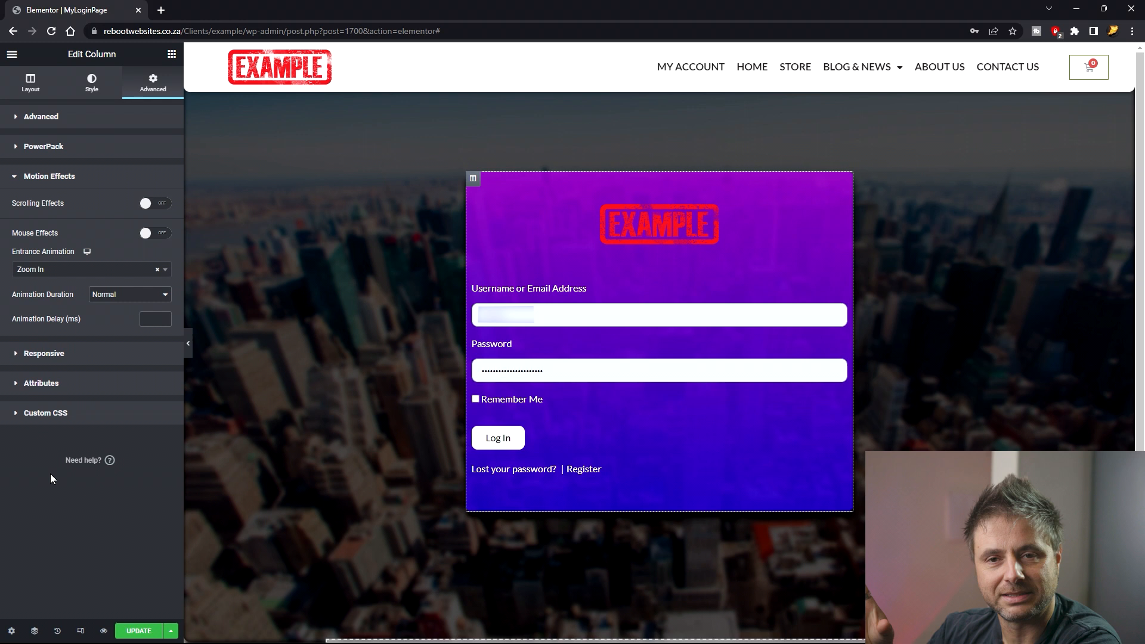
Update the login page and save it as a template named My Login Form Temp Template.
left_click(130, 630)
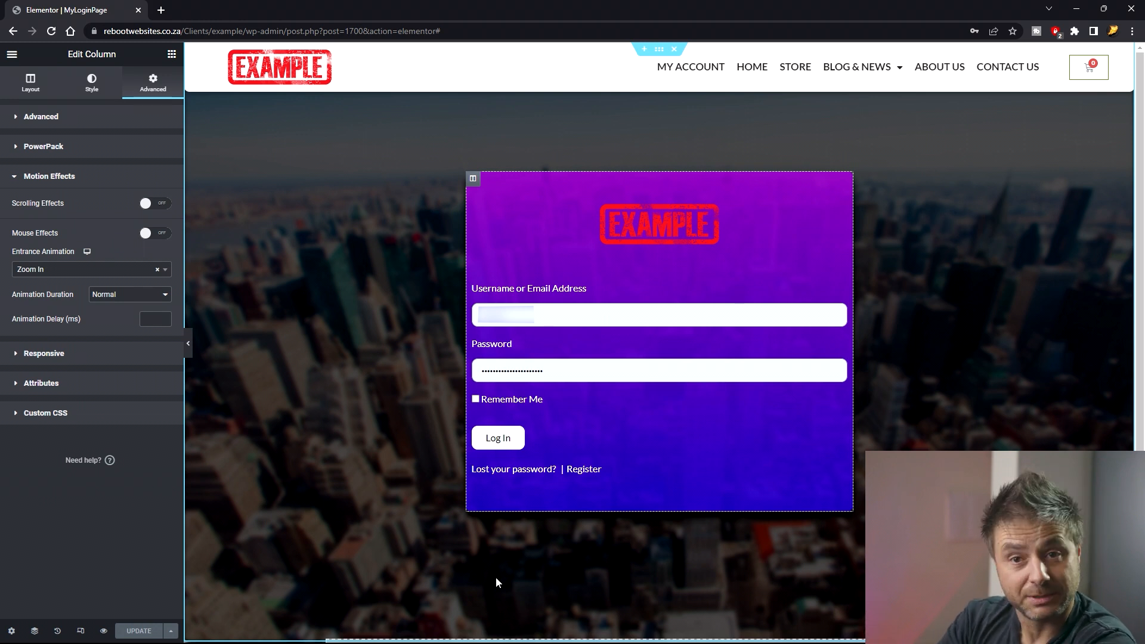
left_click(172, 631)
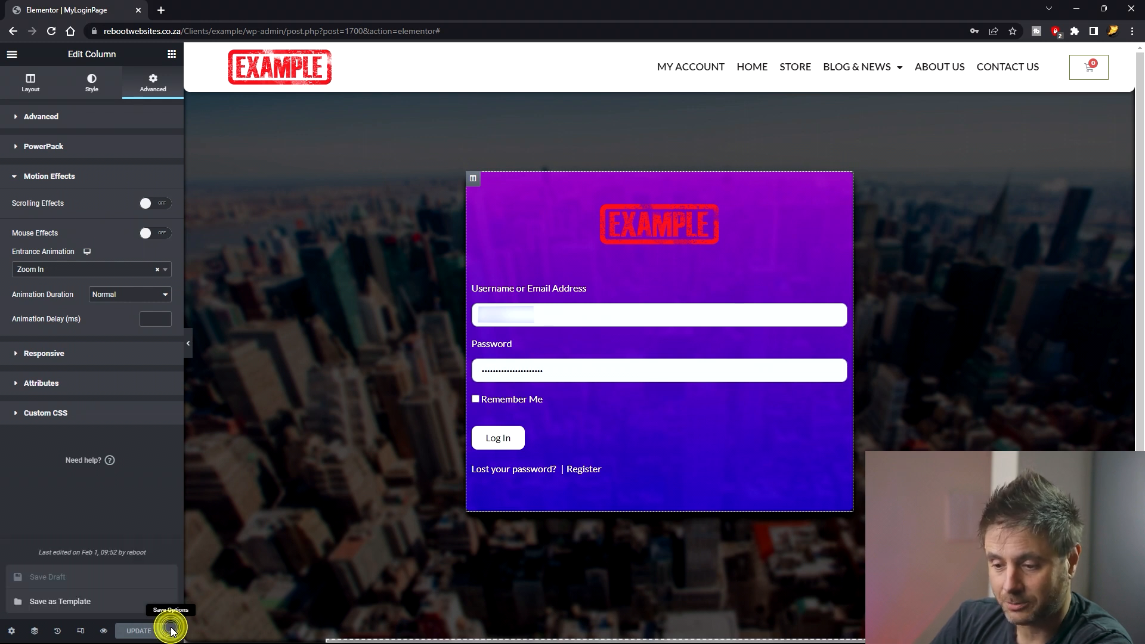
left_click(137, 603)
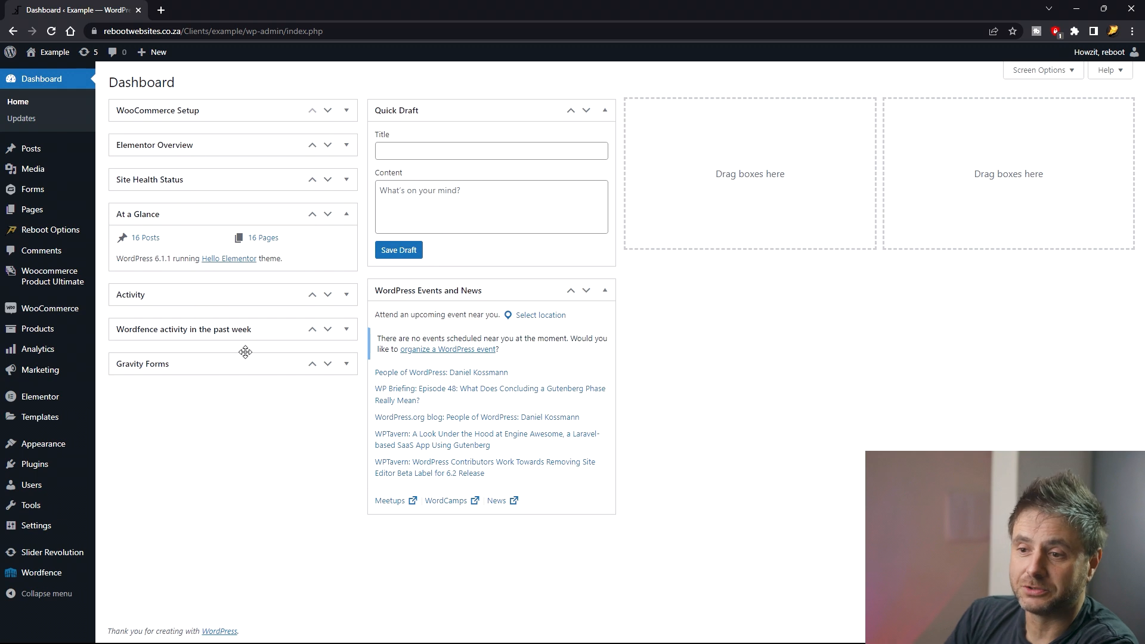
Create a new WordPress page titled MyRegistration and publish it.
mouse_move(60, 213)
left_click(122, 228)
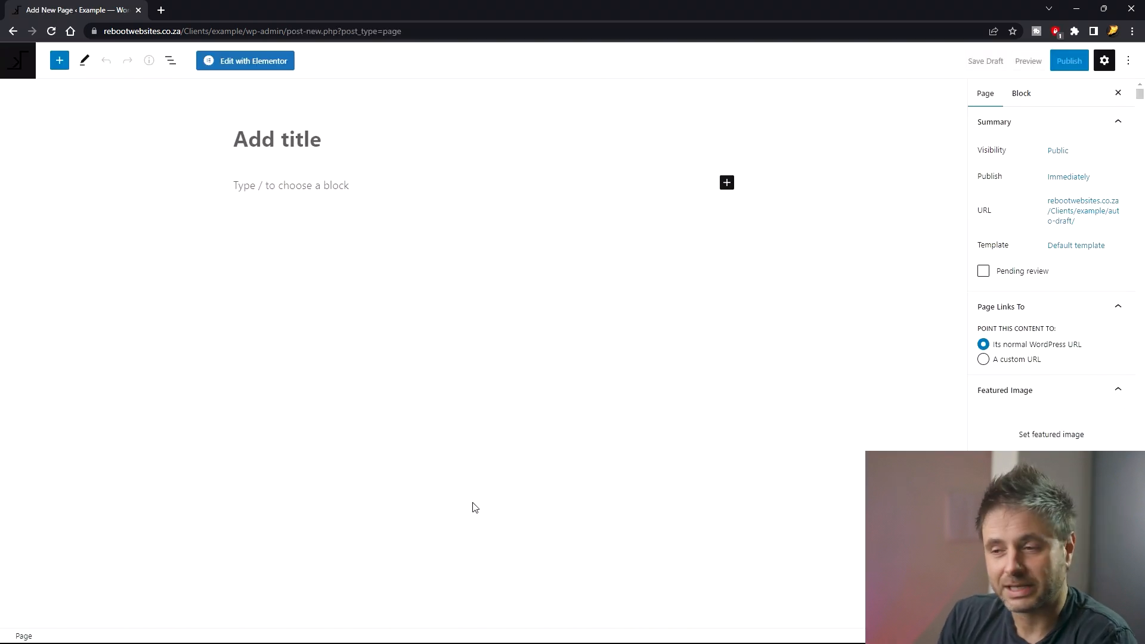
type("MyRegistration")
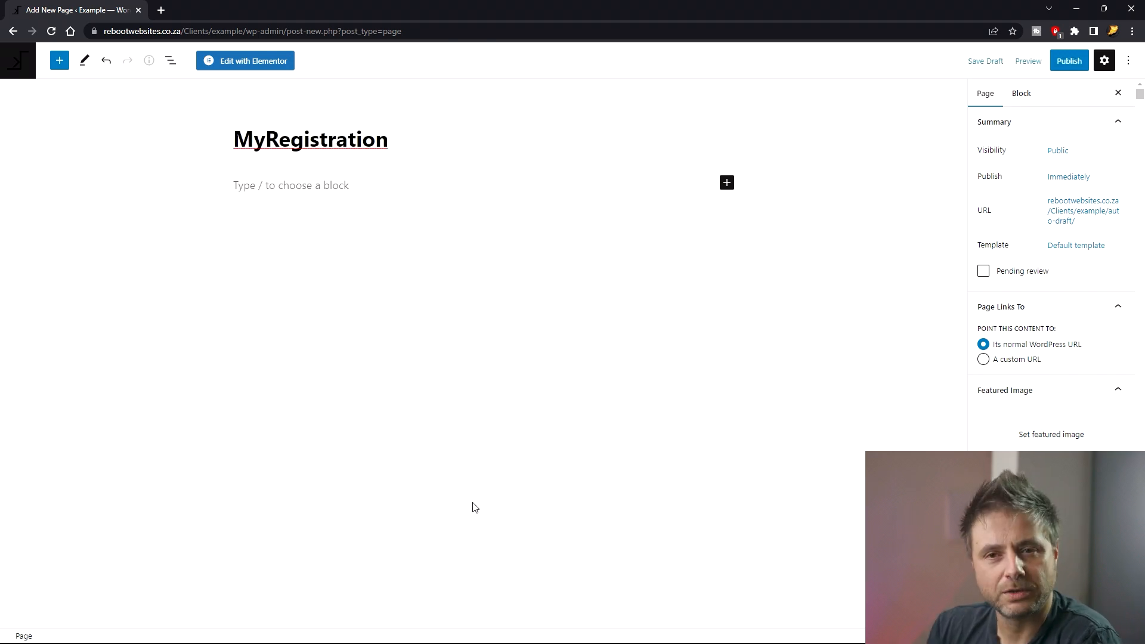
left_click(1069, 61)
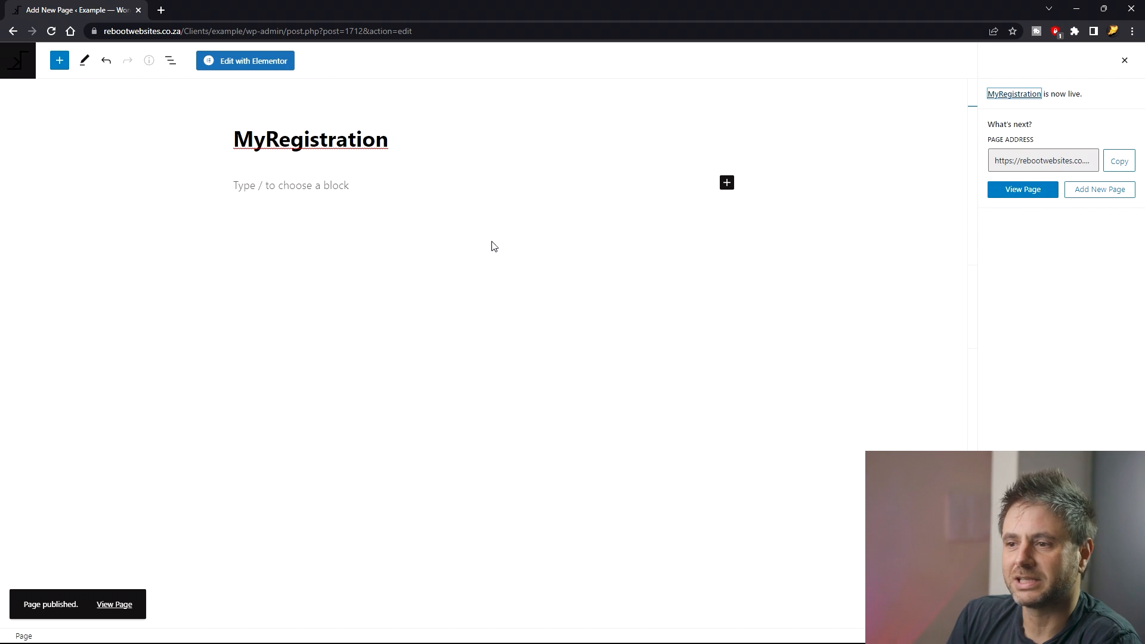
Open the MyRegistration page in the Elementor editor and hide its page title.
left_click(250, 64)
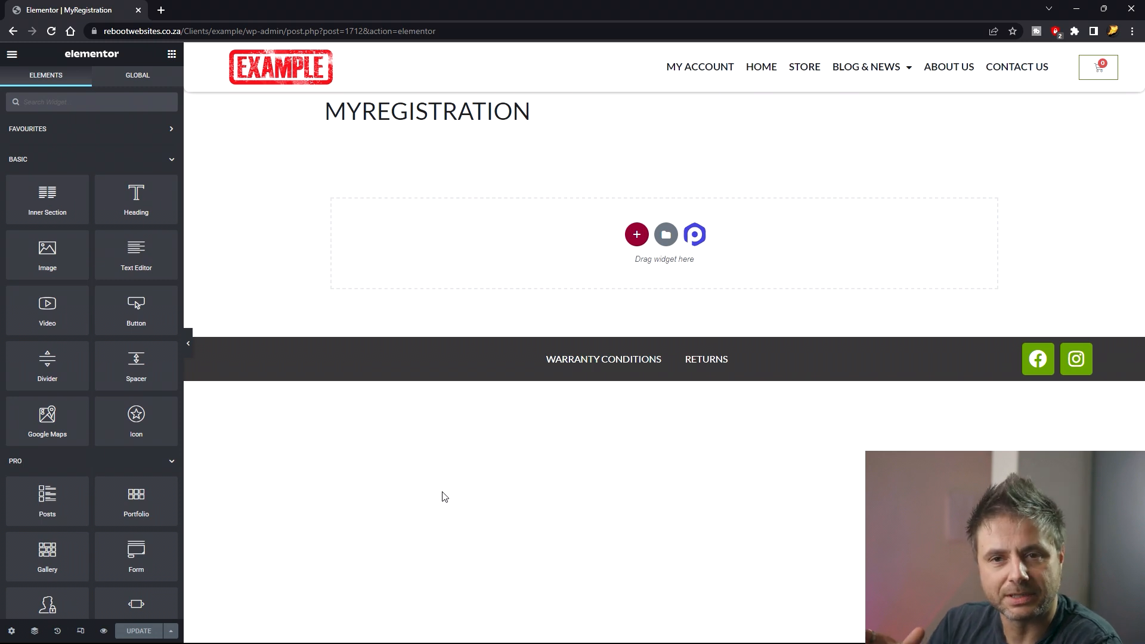
left_click(12, 631)
left_click(149, 298)
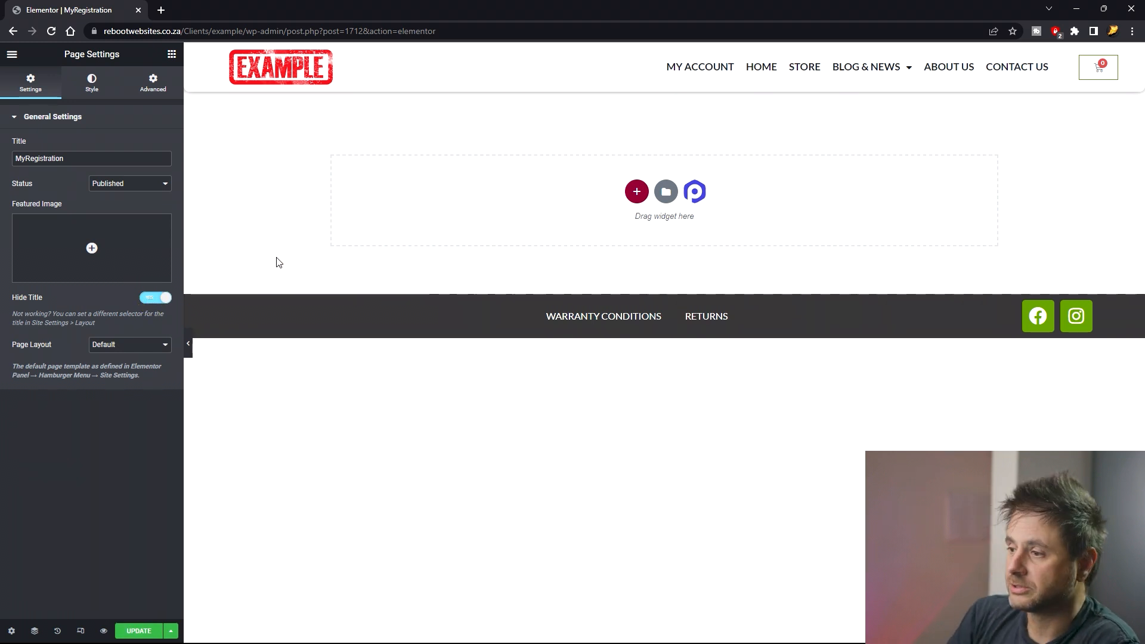
Insert the saved template My Login Form Temp Template into the registration page.
left_click(665, 191)
left_click(631, 120)
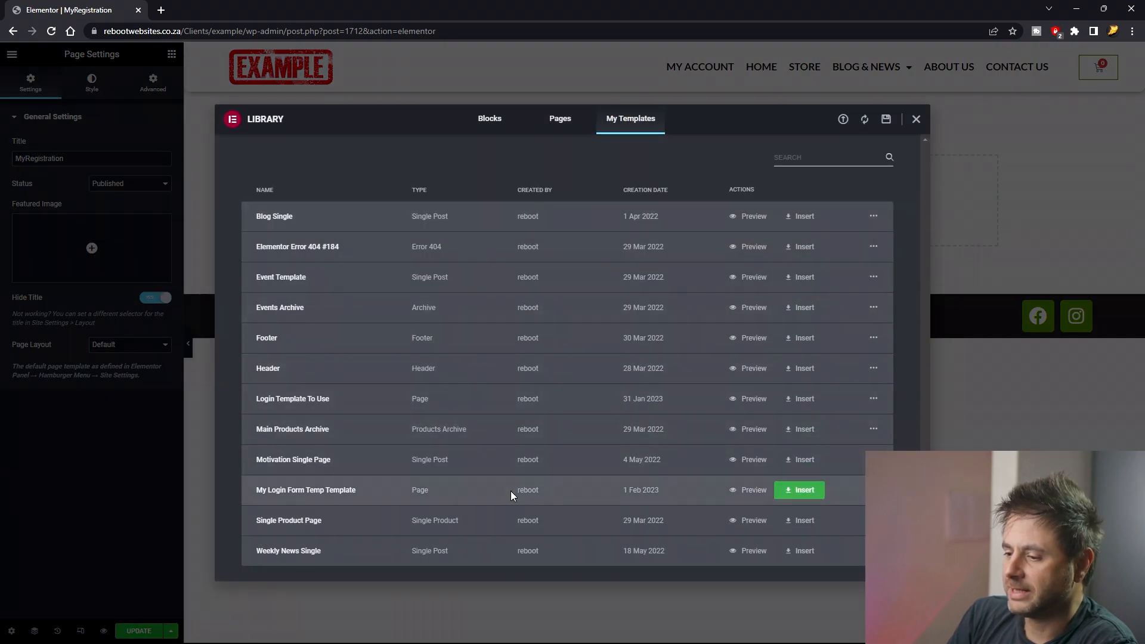
left_click(804, 490)
left_click(627, 377)
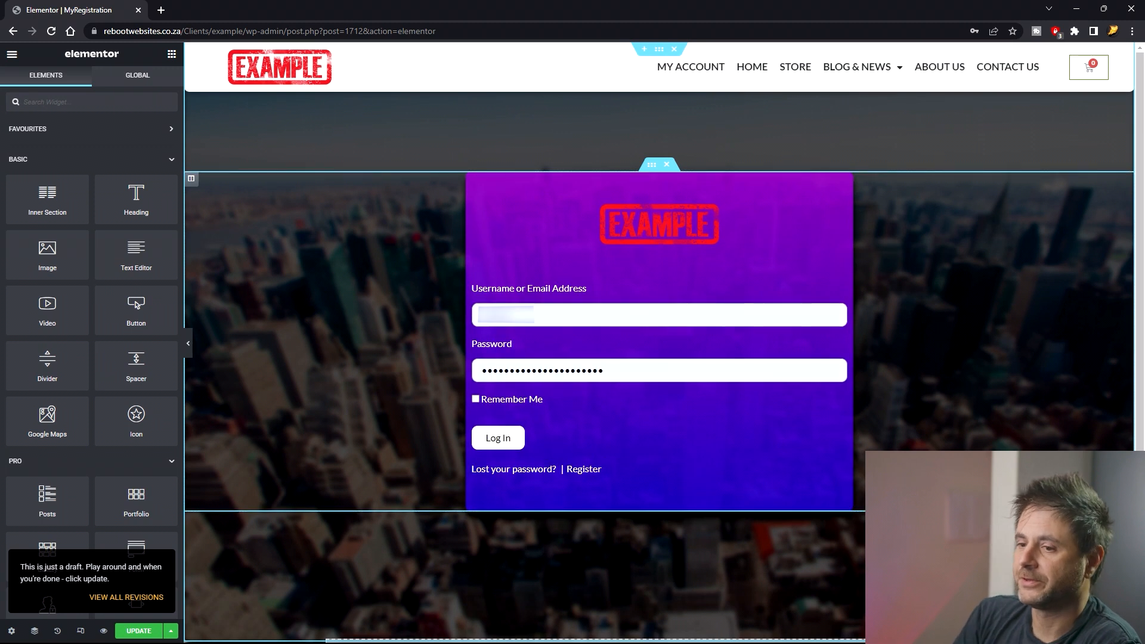
Delete the login form from the gradient column of the registration page.
left_click(721, 358)
left_click(730, 325)
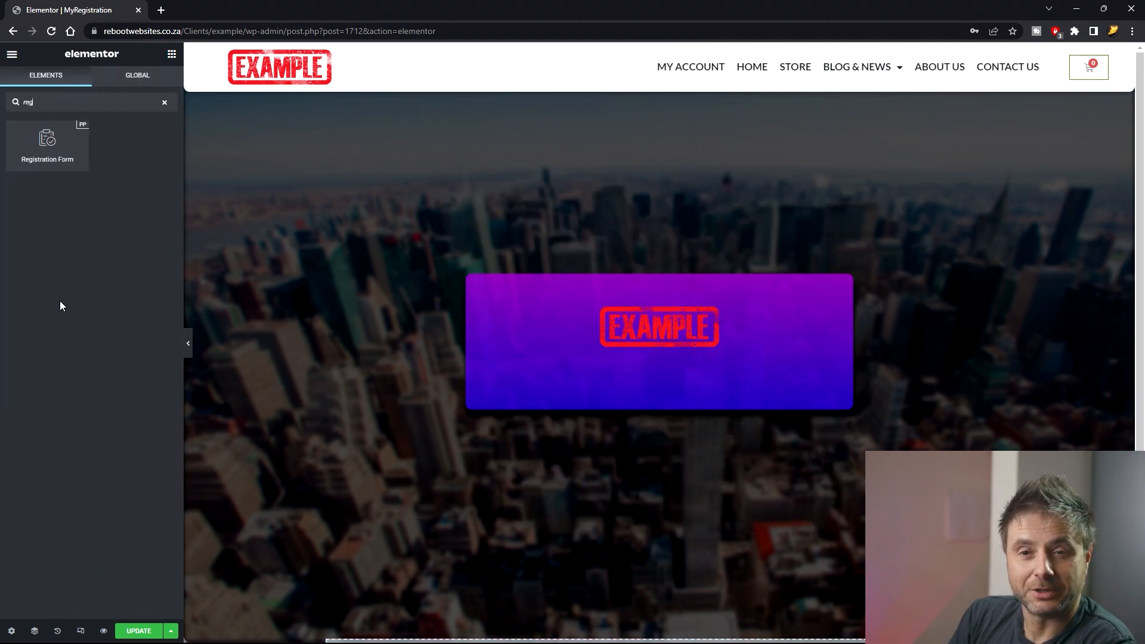
Add a Registration Form widget below the logo in the gradient column.
left_click_drag(47, 144, 617, 375)
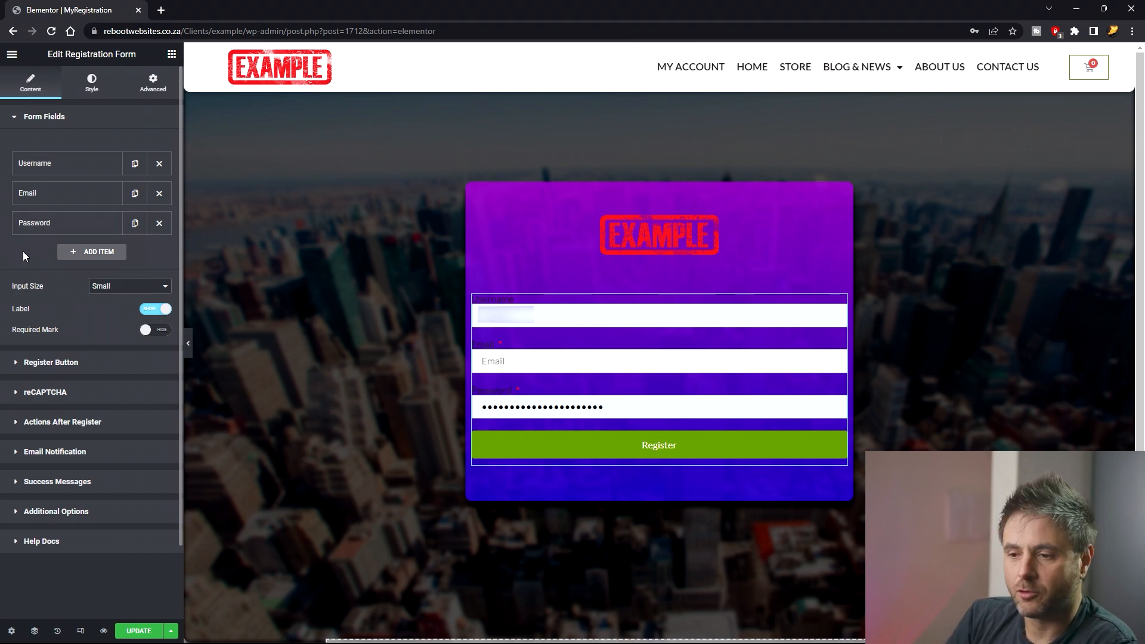
left_click(100, 252)
left_click(110, 305)
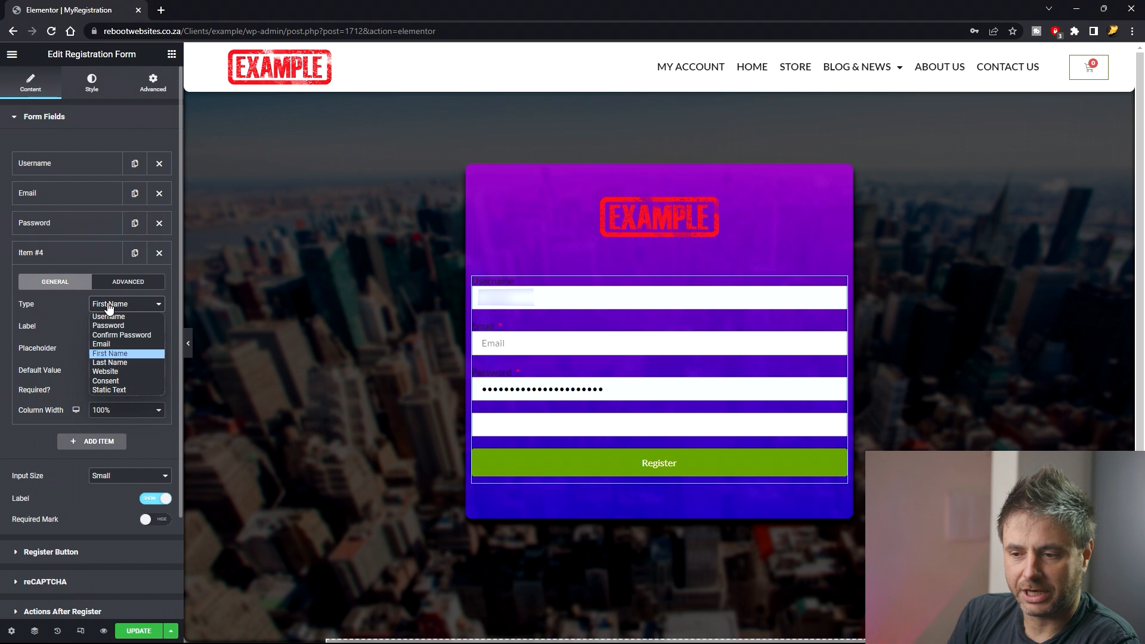
left_click(159, 252)
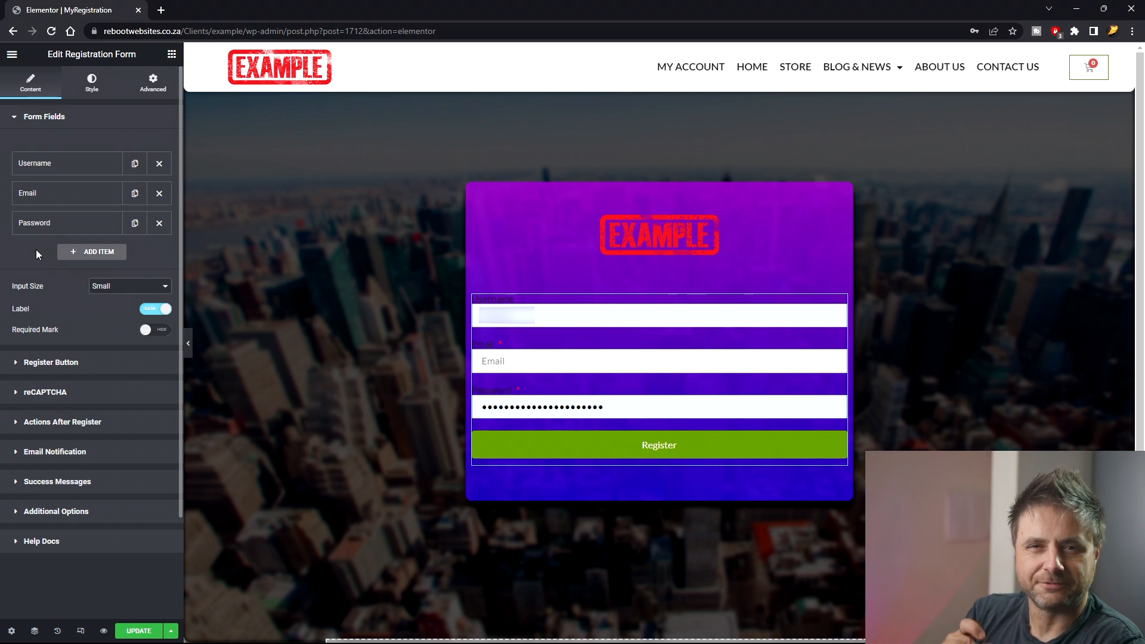
left_click(51, 362)
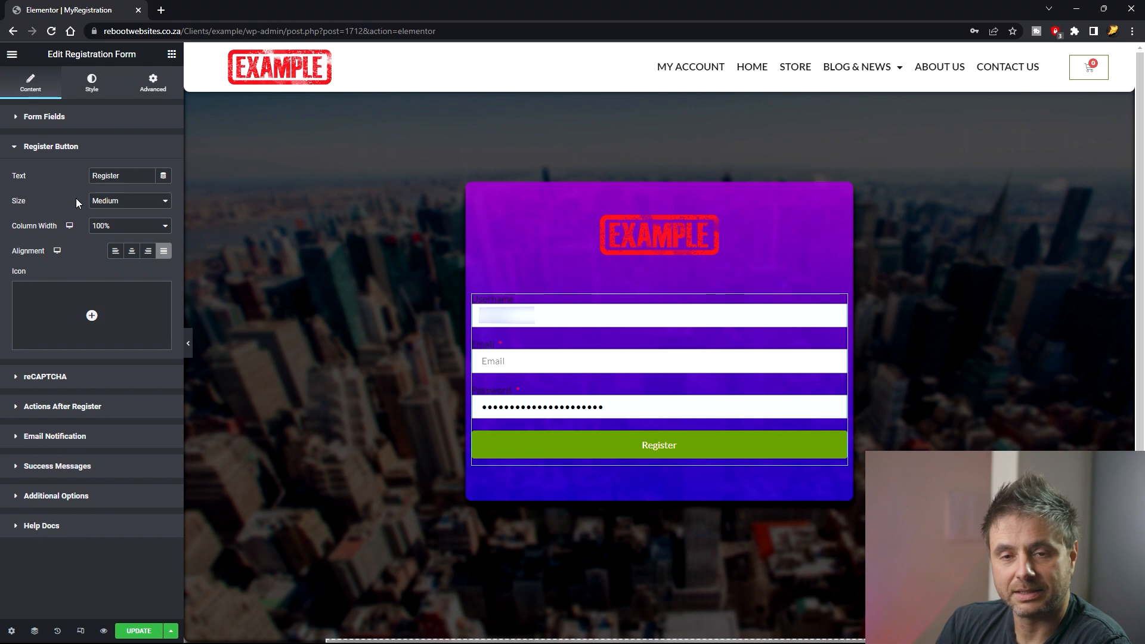
left_click(103, 176)
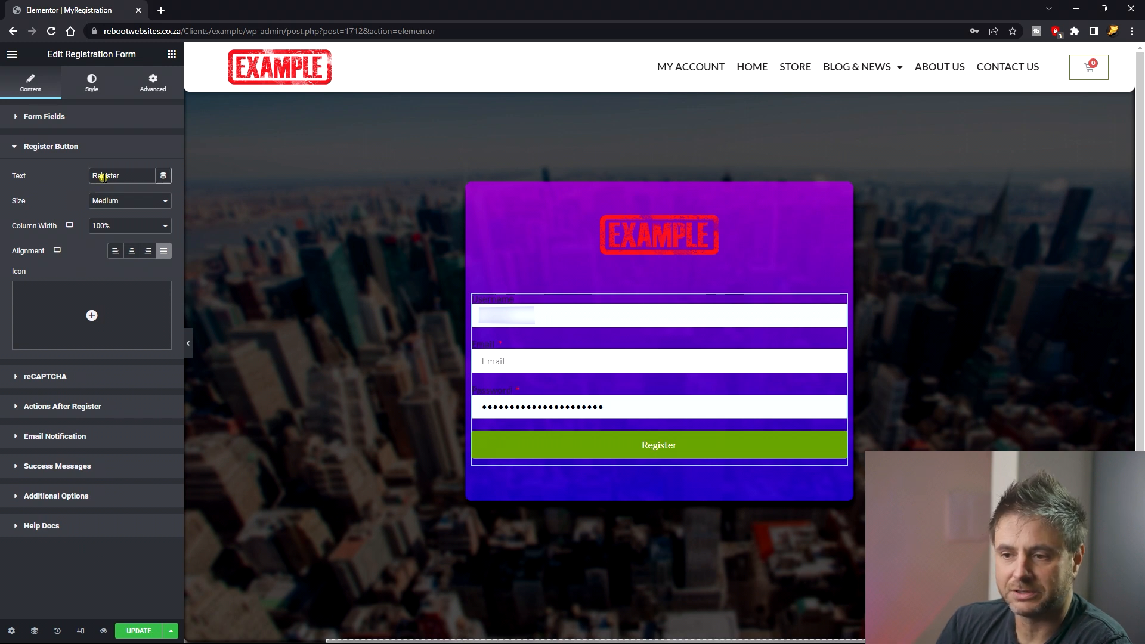
left_click(47, 224)
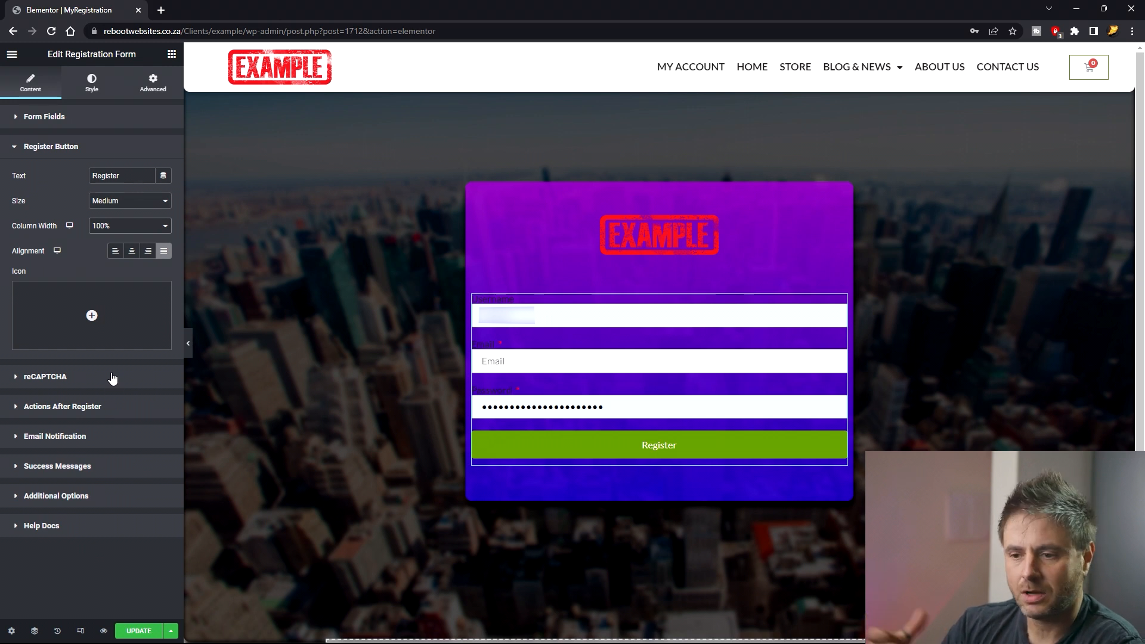
Add Redirect and Auto Login to the form's after-register actions and set the redirect target to the Site URL.
left_click(85, 410)
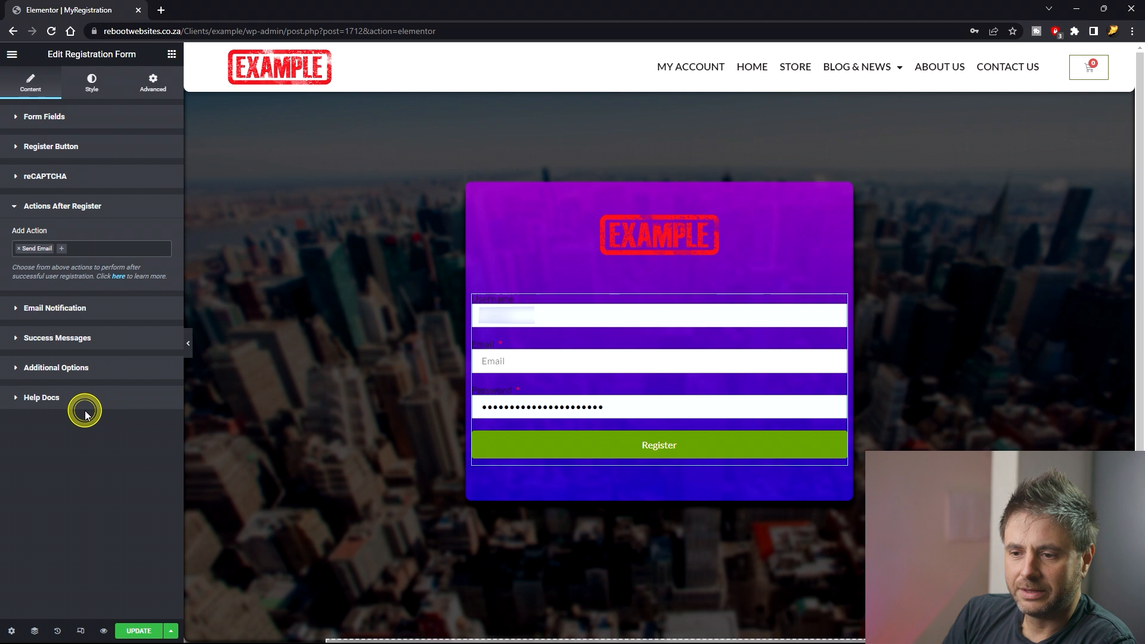
left_click(77, 248)
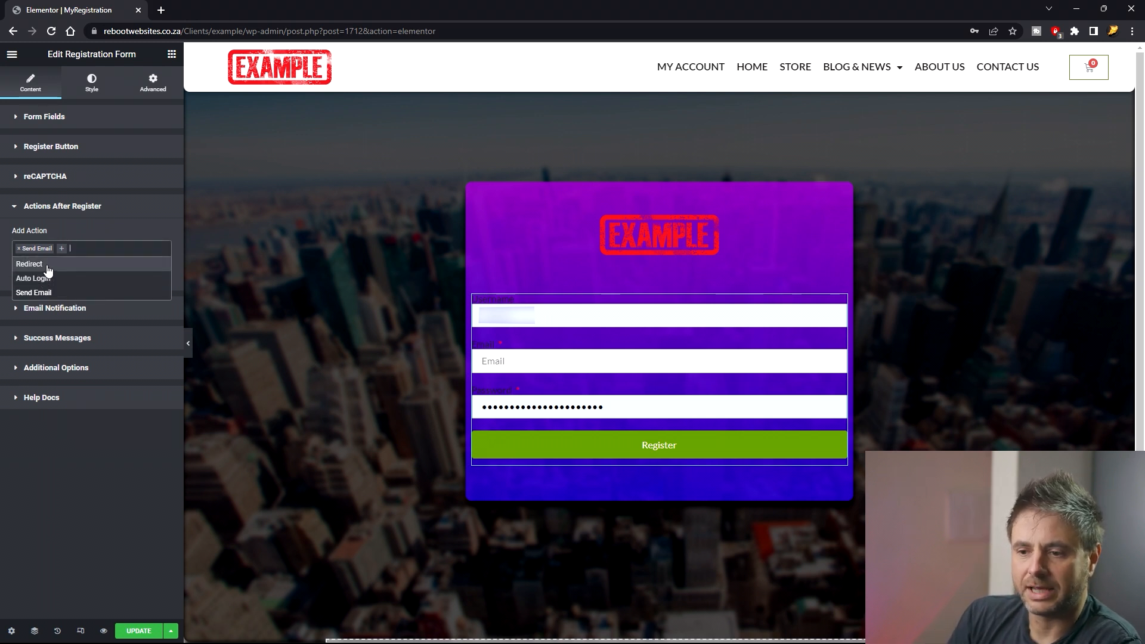
left_click(46, 264)
left_click(99, 248)
left_click(42, 277)
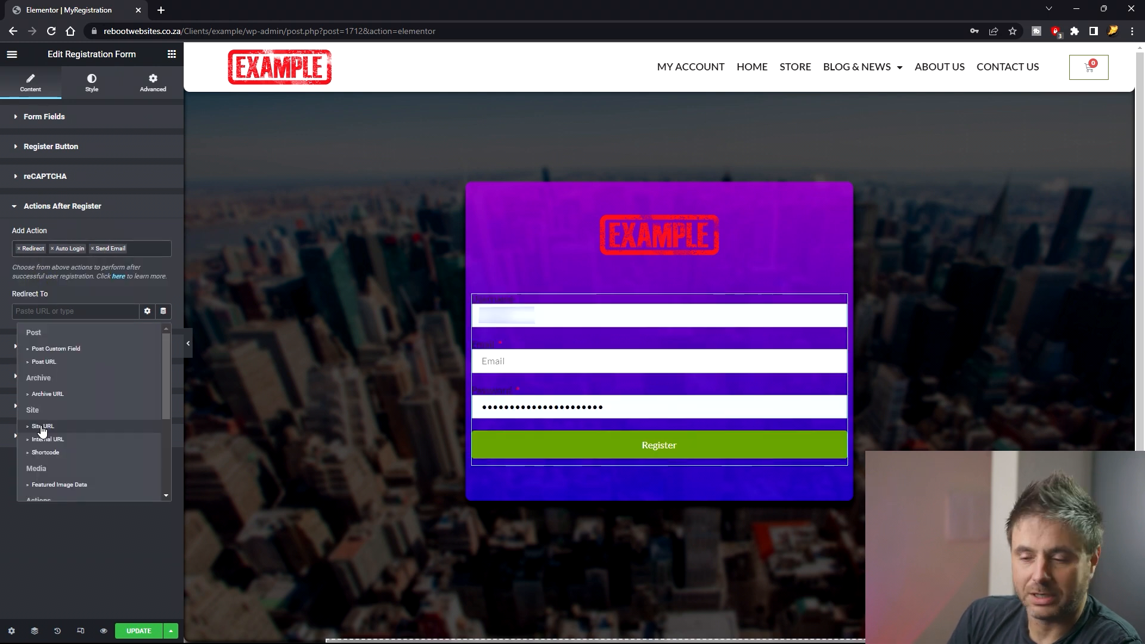
left_click(42, 430)
left_click(64, 347)
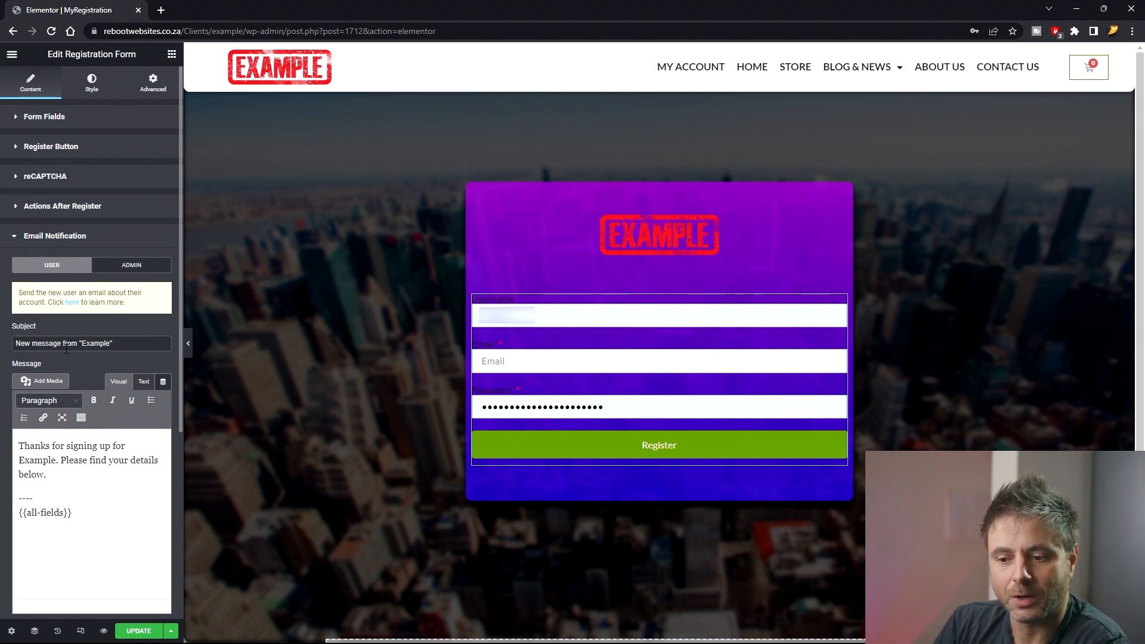
scroll(90, 346, "down", 5)
left_click(97, 322)
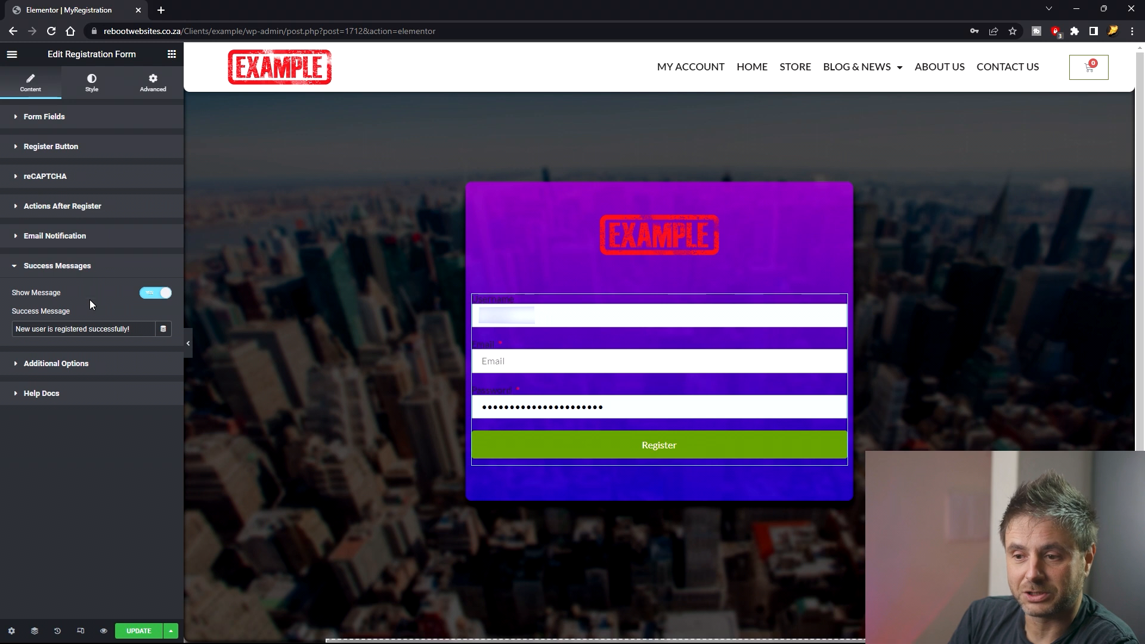
Set the form's new user role to Customer and enable the Login and Lost Your Password links.
left_click(89, 363)
scroll(72, 360, "down", 5)
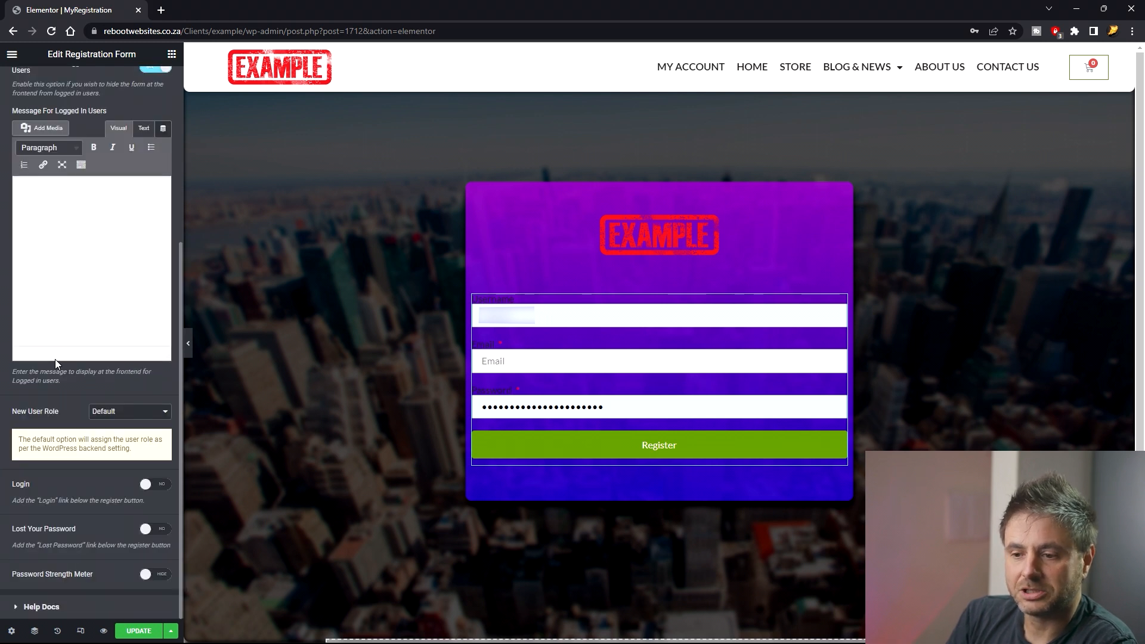
left_click(106, 413)
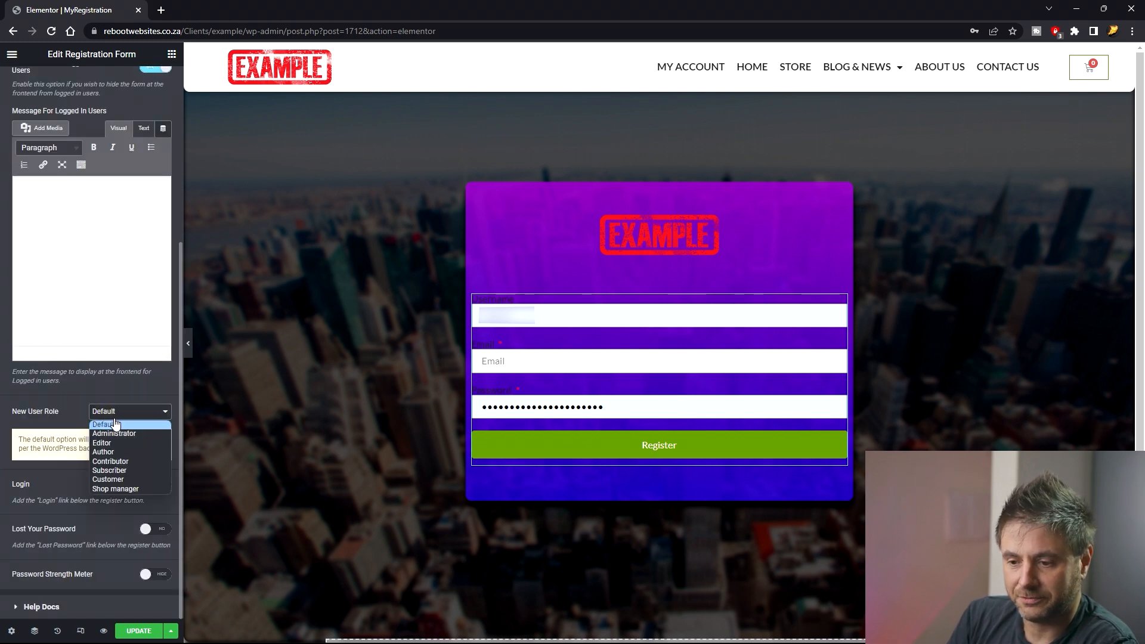
left_click(109, 480)
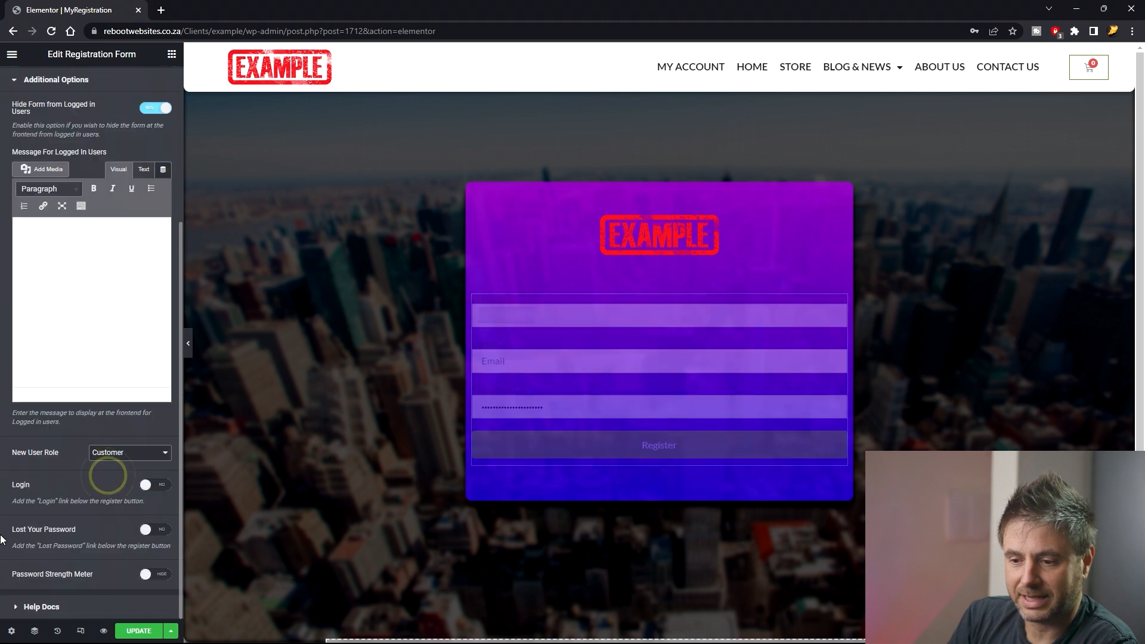
left_click(33, 480)
left_click(69, 529)
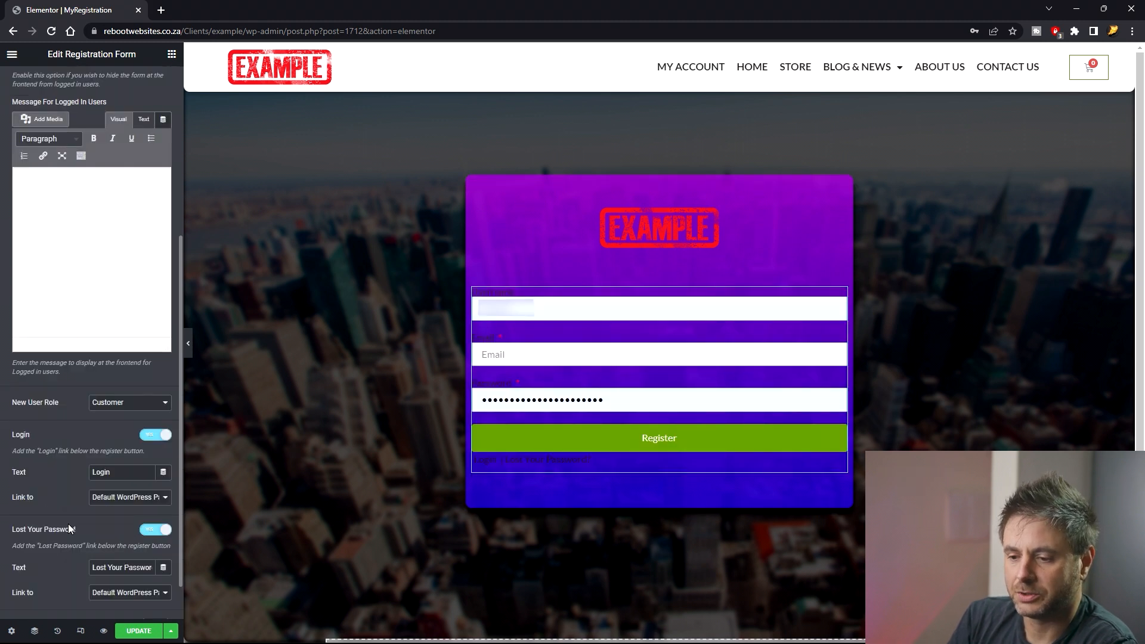
scroll(120, 487, "down", 1)
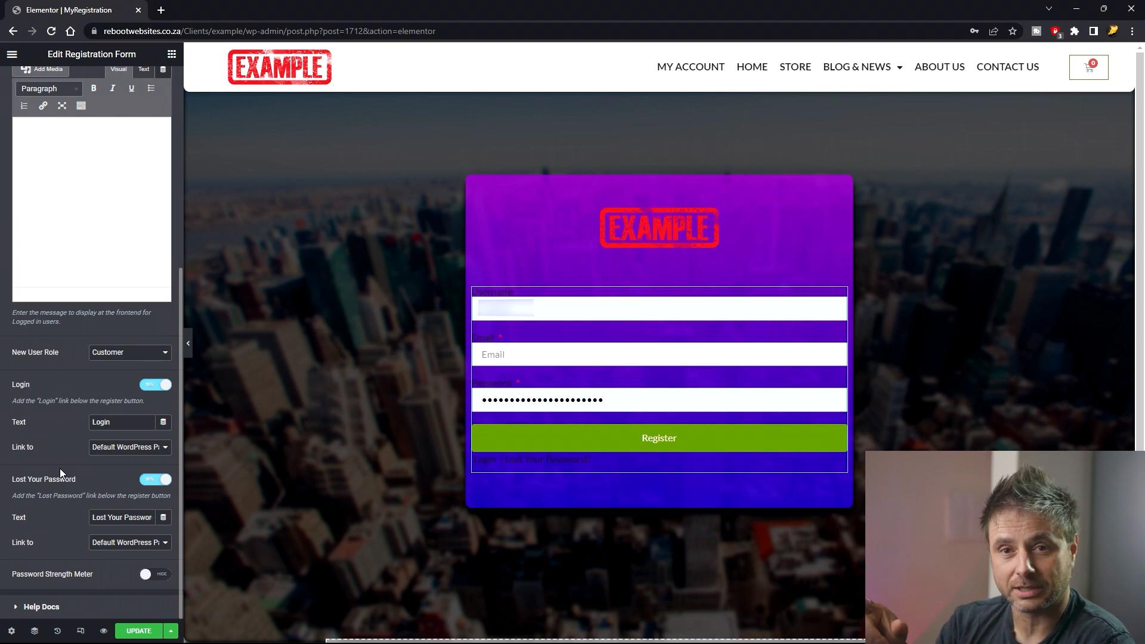
Color the registration form's links white (#FFFFFF) and give them a blue hover color.
scroll(60, 467, "up", 4)
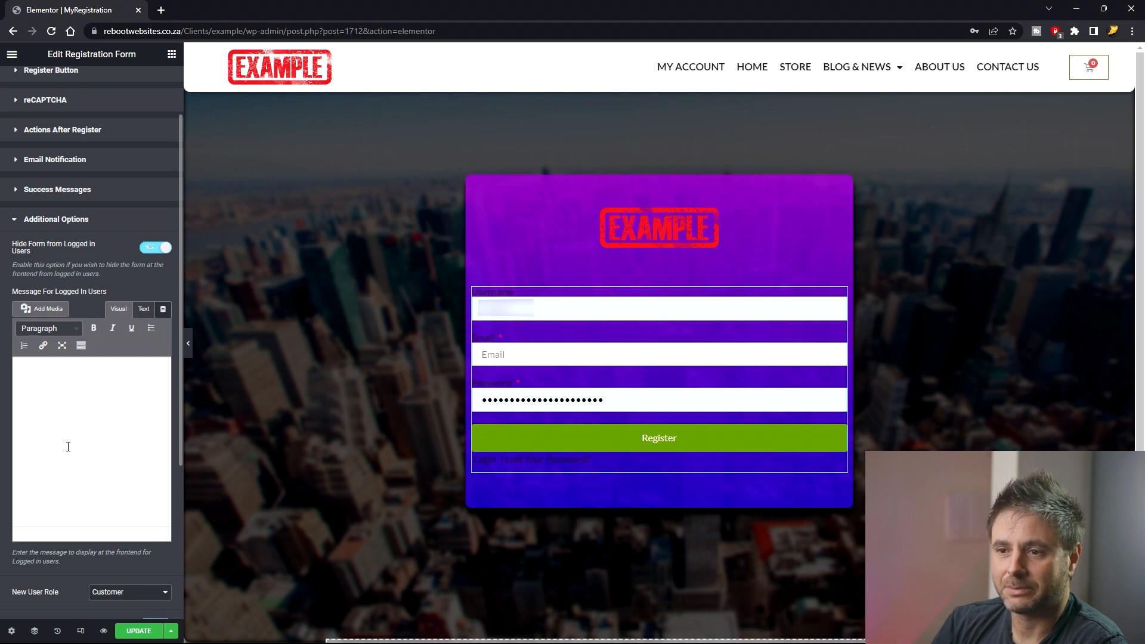
scroll(92, 308, "up", 2)
left_click(109, 82)
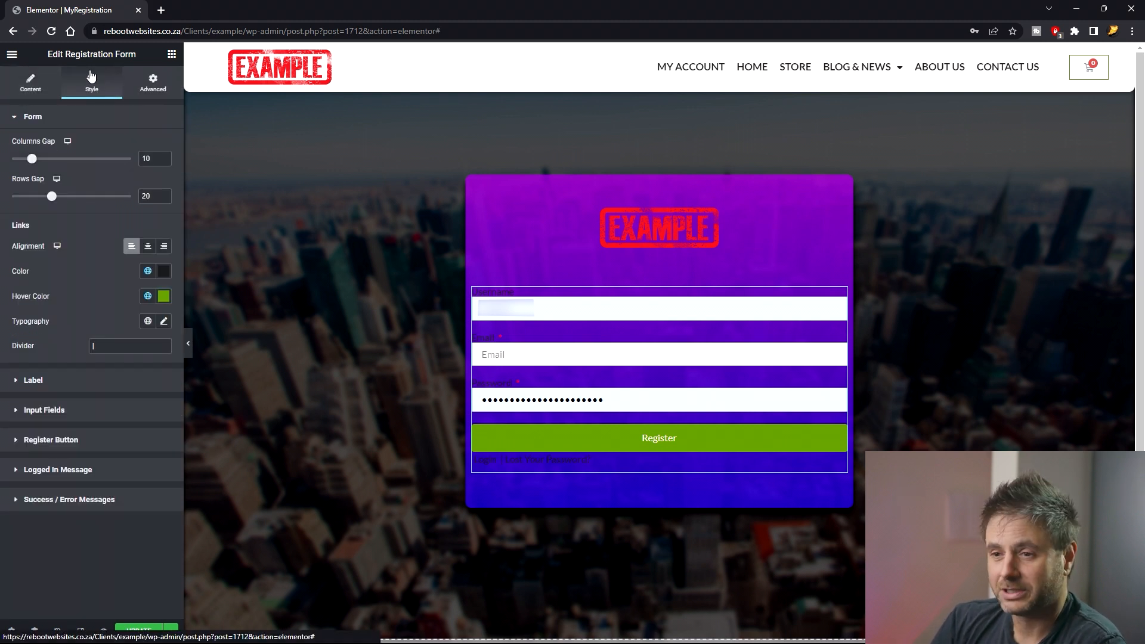
left_click(164, 271)
left_click_drag(115, 341, 3, 291)
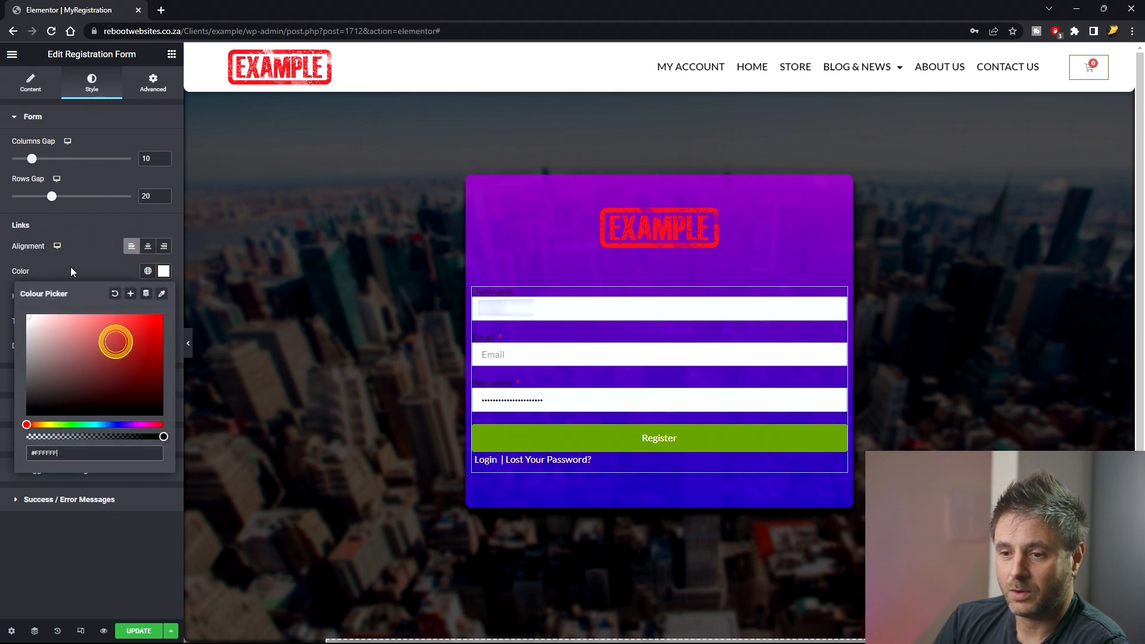
left_click(70, 267)
left_click(163, 296)
left_click(107, 450)
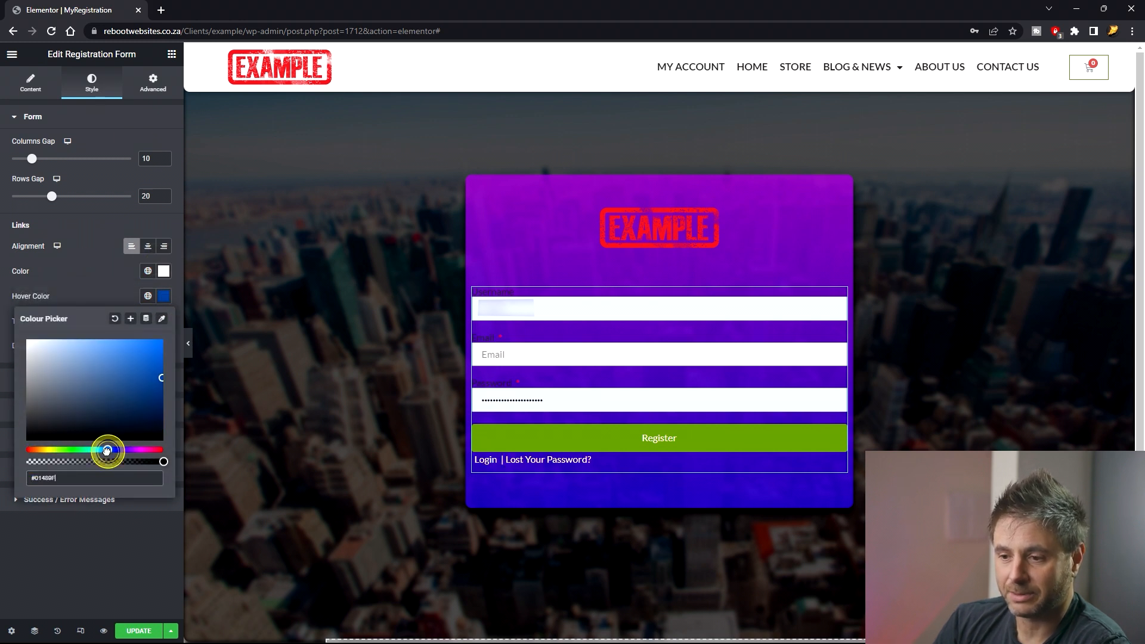
Set the text color of the registration form's field labels to white.
left_click(78, 372)
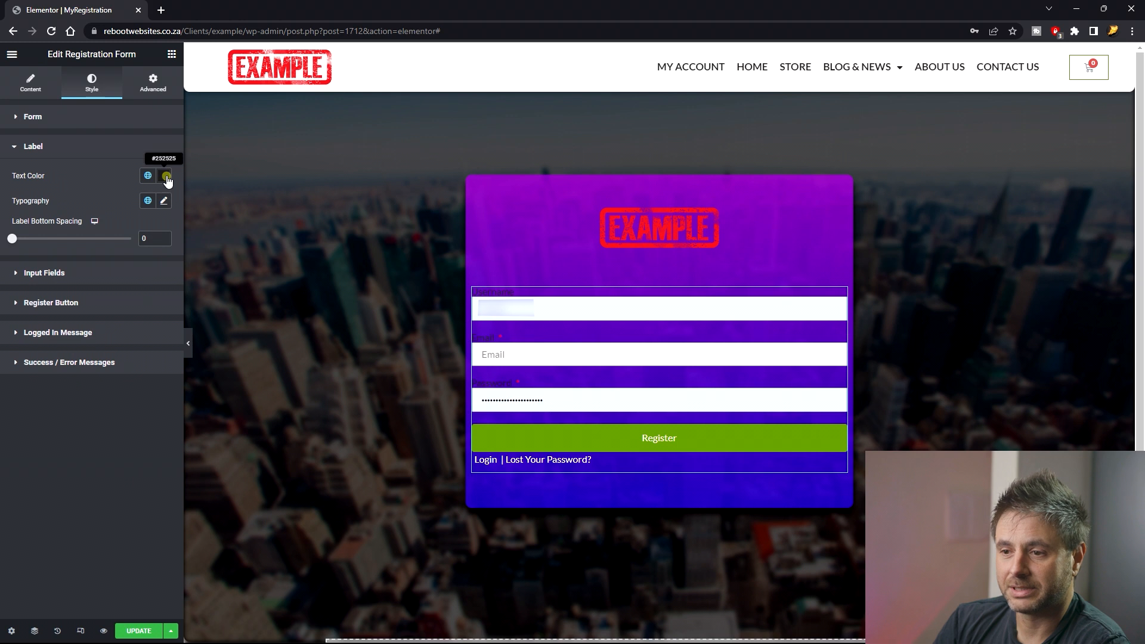
left_click(166, 176)
left_click_drag(110, 272, 5, 221)
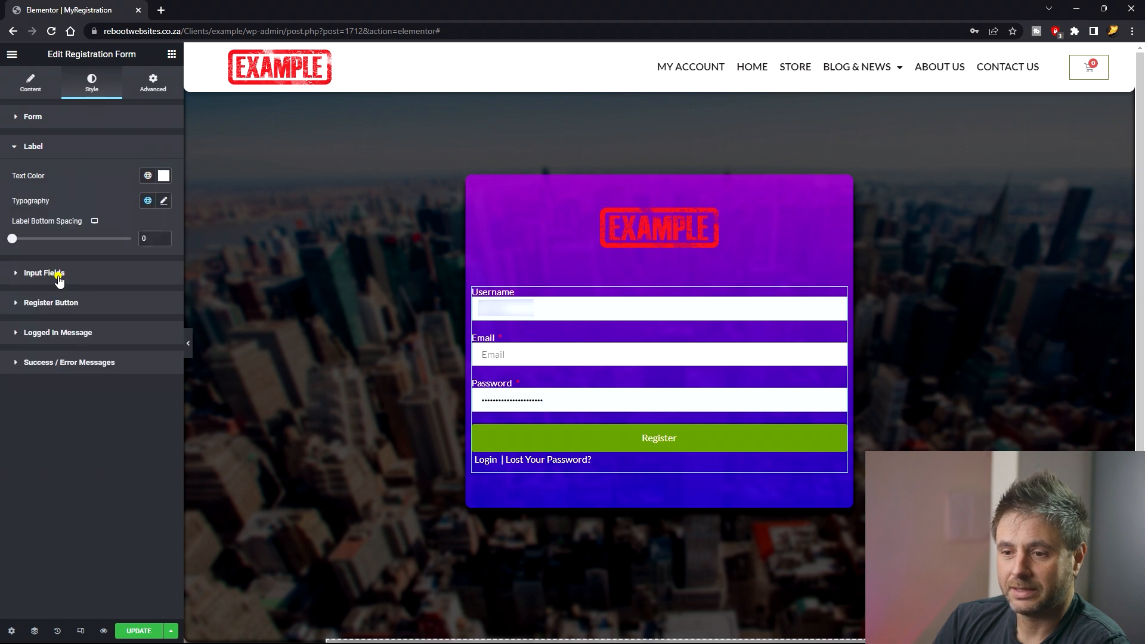
Round the corners of the registration form's input fields with a larger border radius on all sides.
left_click(58, 275)
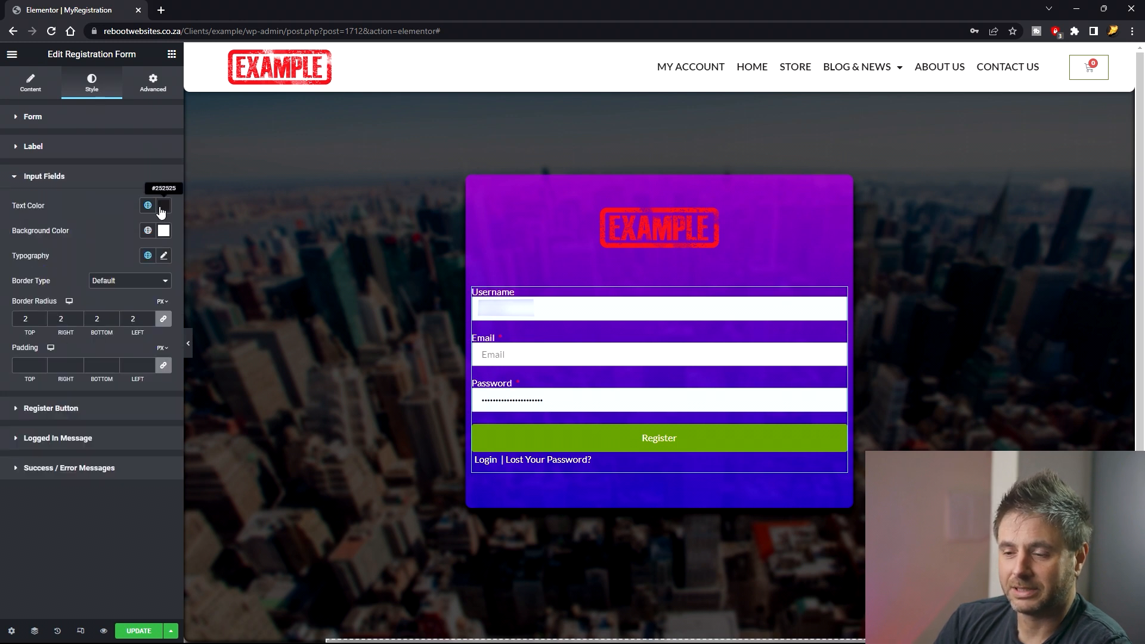
double_click(32, 320)
type("1")
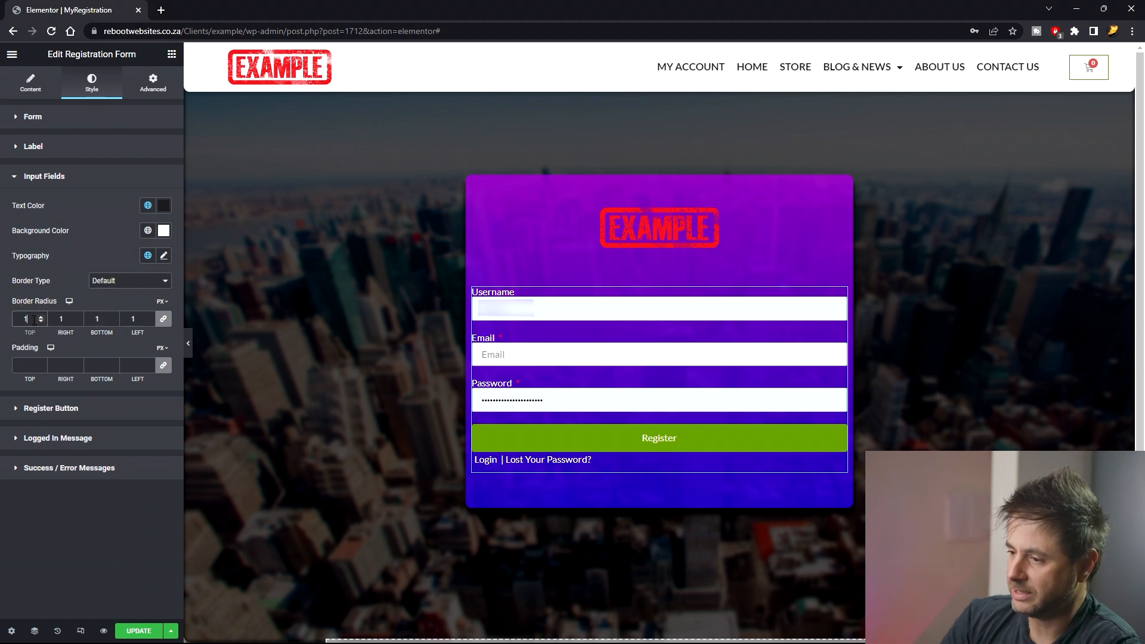
Set the Register button's border radius to 10 px on all corners.
left_click(50, 408)
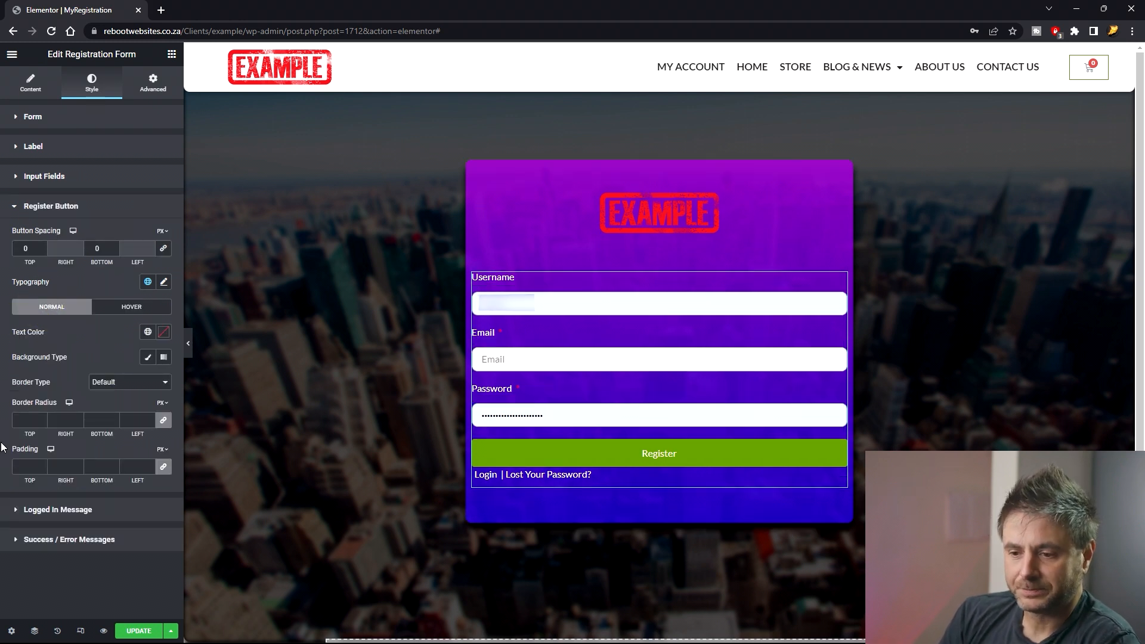
left_click(27, 420)
type("10")
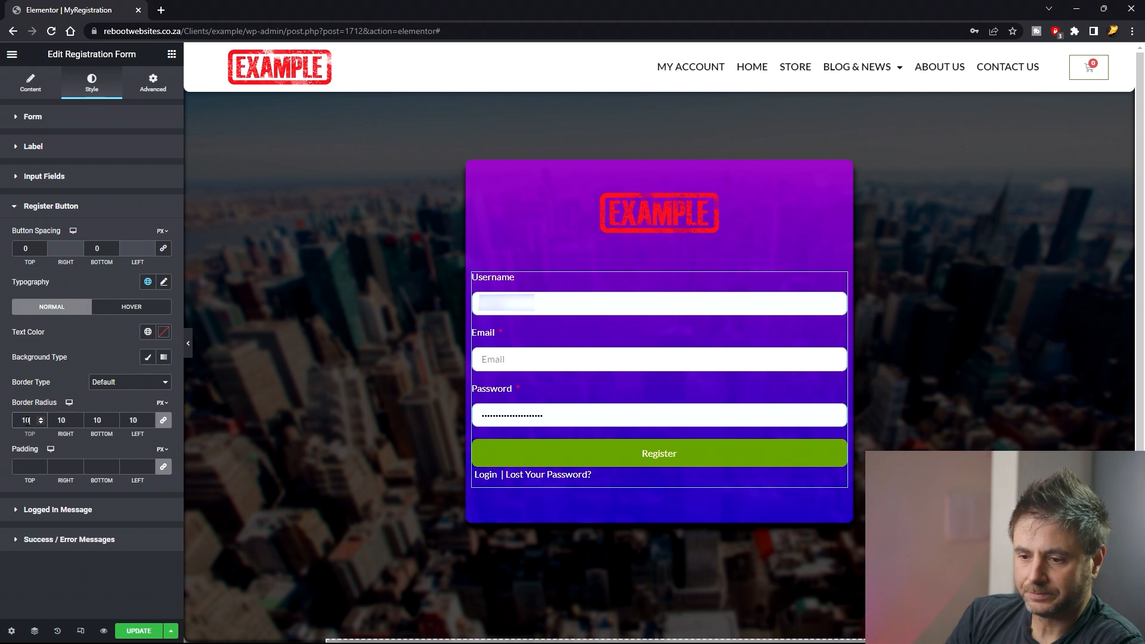
Give the Register button black text (#000000) on a white background.
left_click(162, 332)
left_click_drag(77, 399, 2, 500)
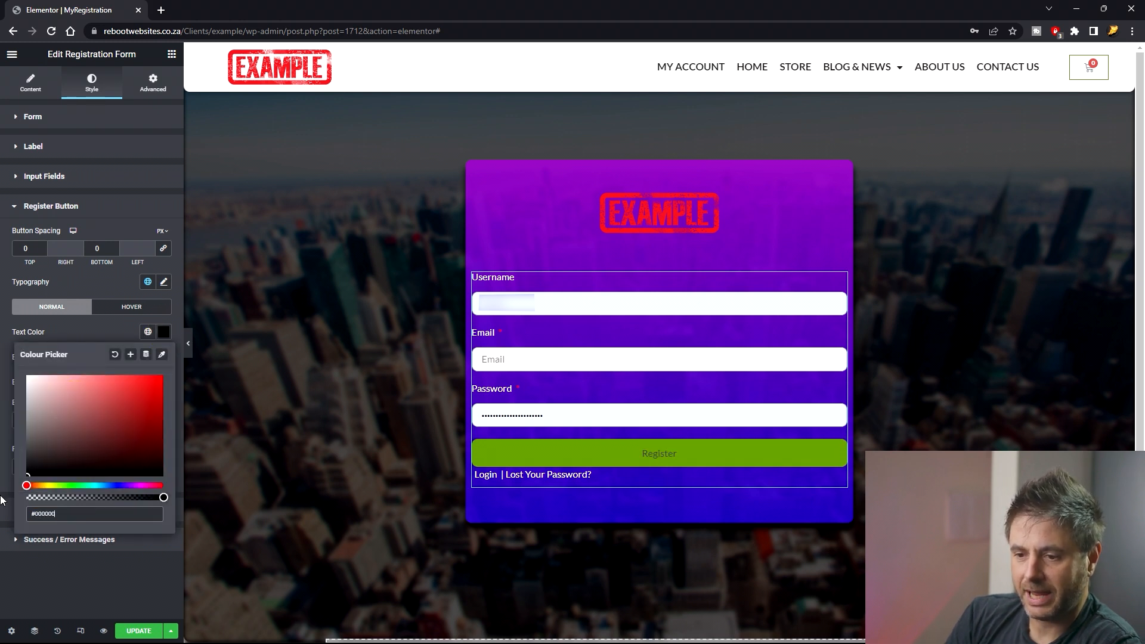
left_click(85, 326)
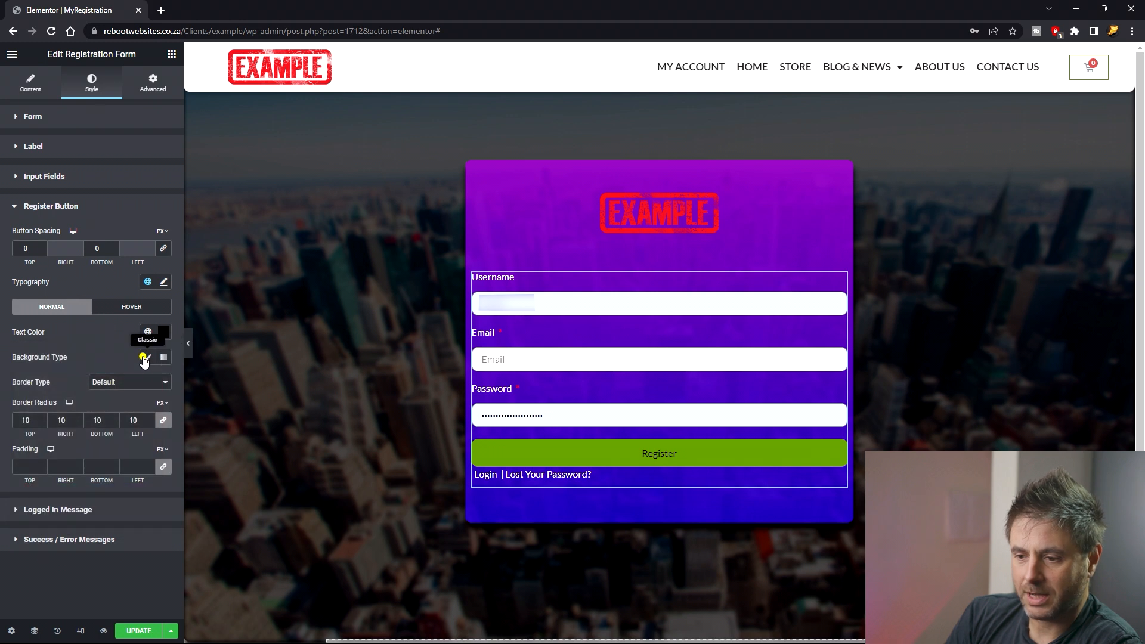
left_click(133, 307)
Change the text color of the form's logged-in message.
left_click(58, 429)
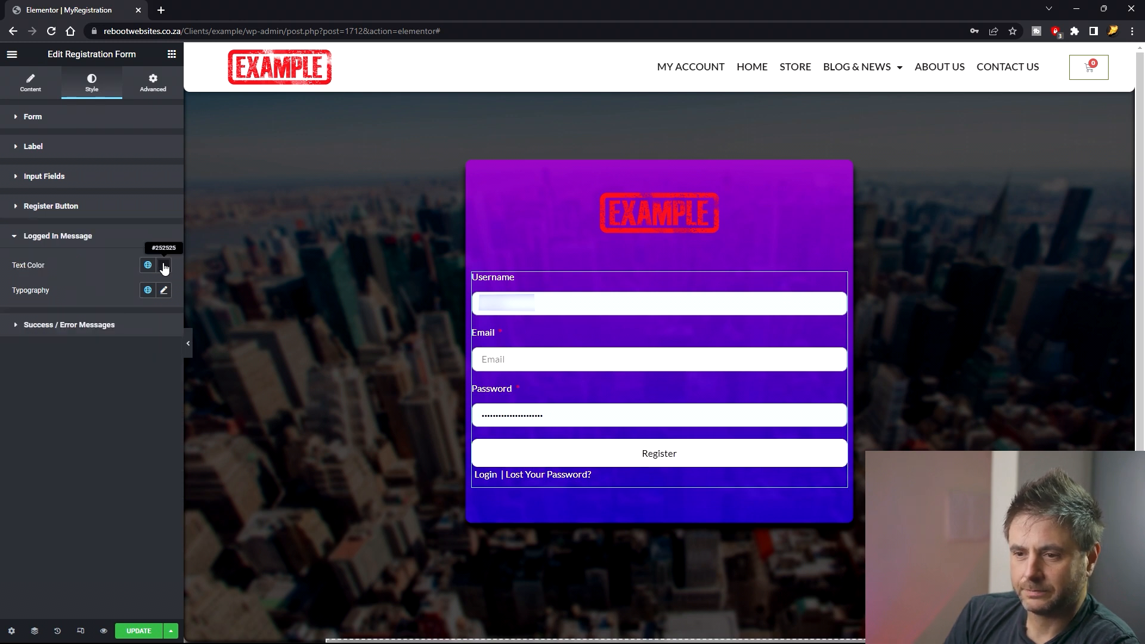
left_click(163, 273)
left_click(87, 376)
left_click(55, 254)
left_click(63, 237)
Check the success and error message styling, and save the updated registration page.
left_click(57, 324)
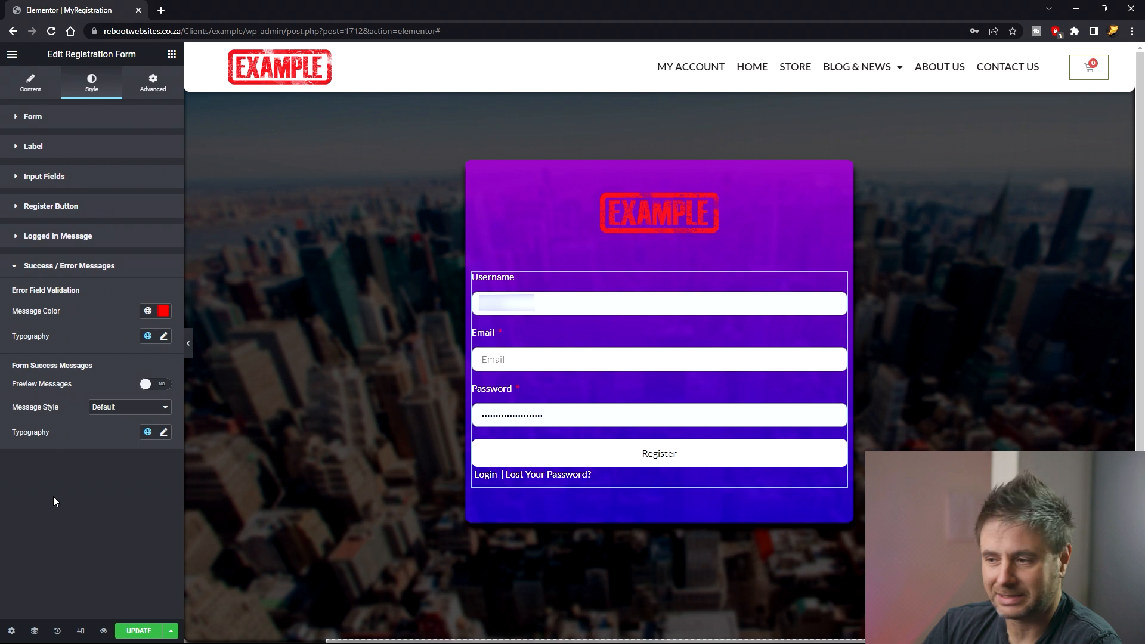
left_click(143, 630)
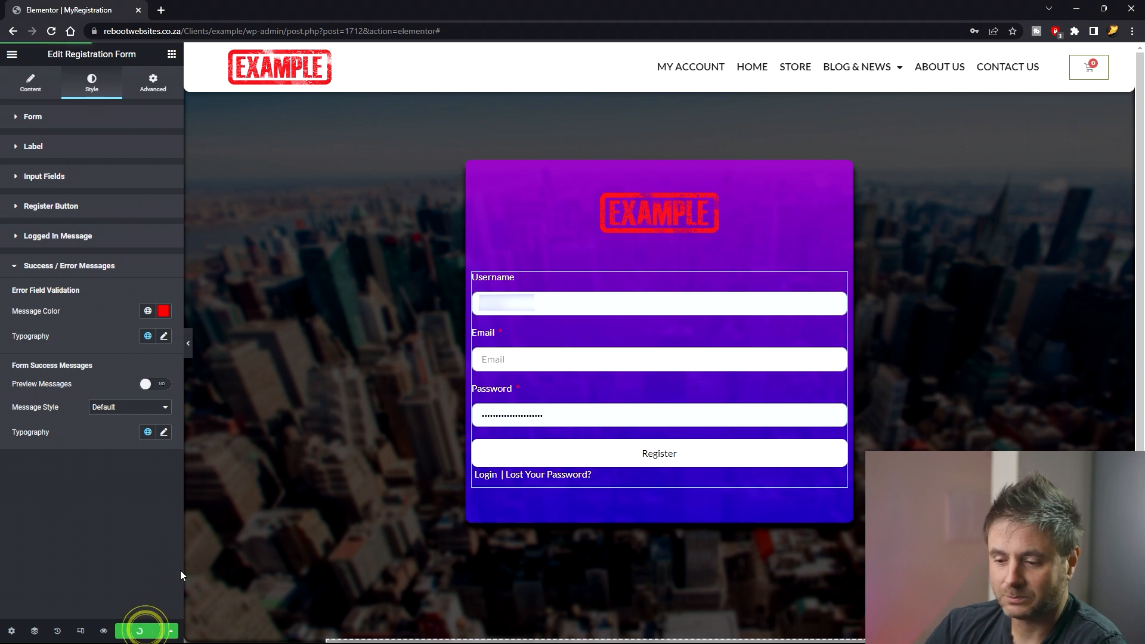